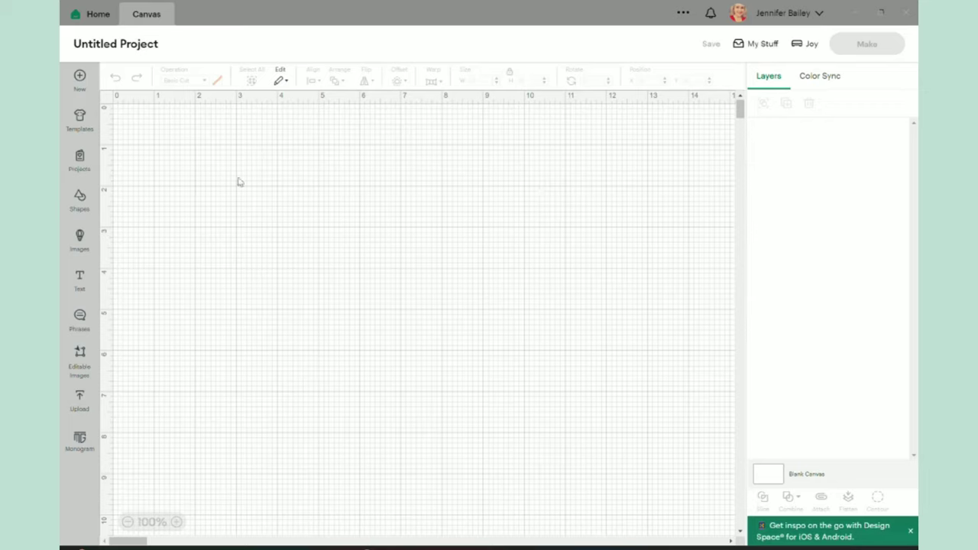
Add a square from Shapes and size it to 3.5 × 1.5 in.
left_click(80, 200)
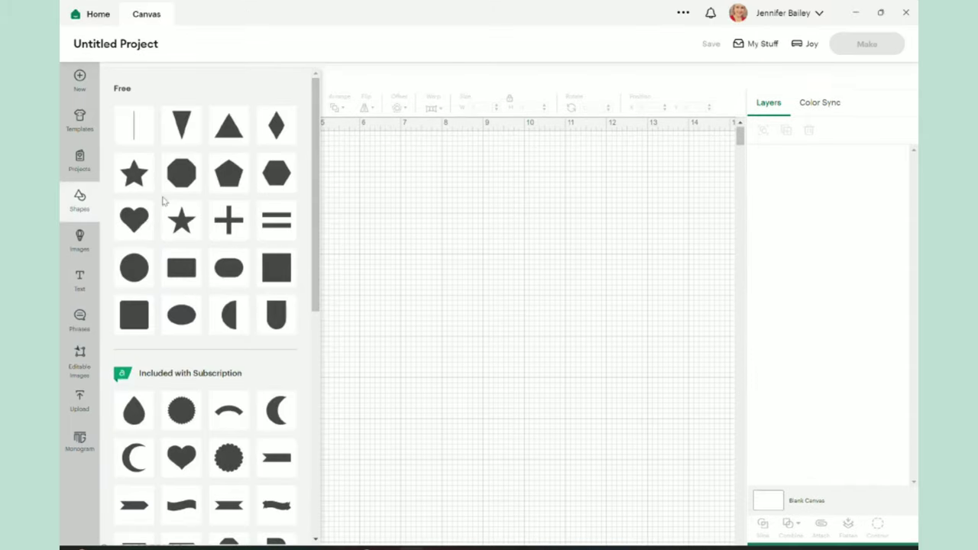
left_click(278, 270)
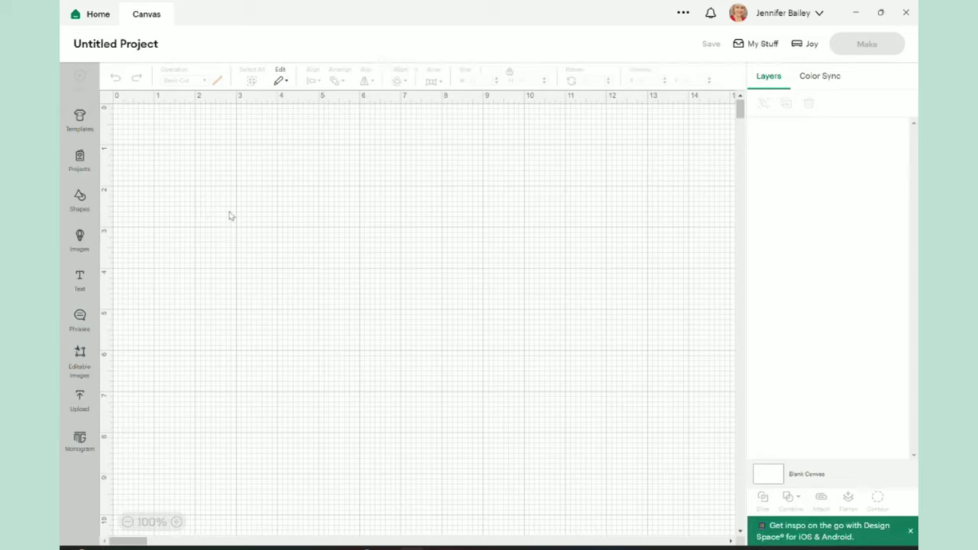
left_click_drag(214, 190, 395, 195)
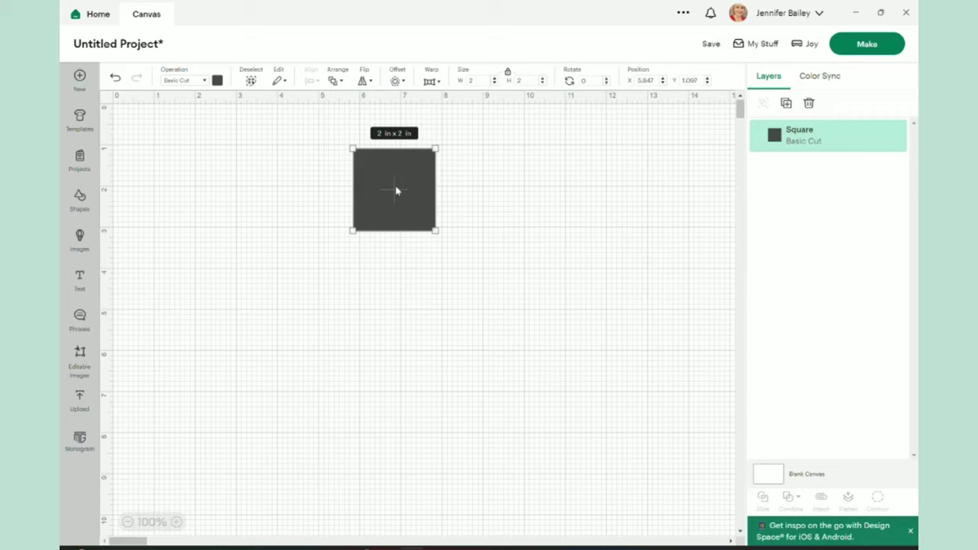
left_click(484, 80)
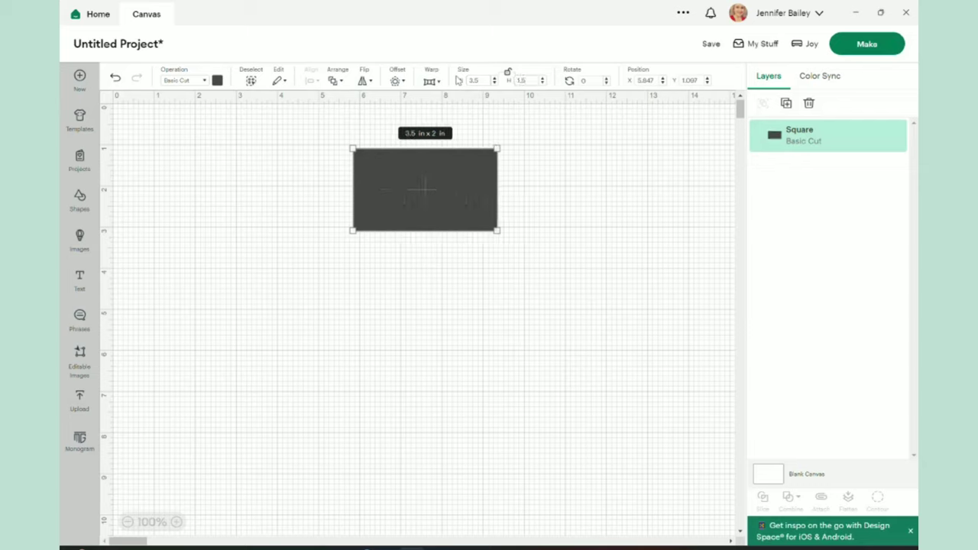
type("1.5")
key("Tab")
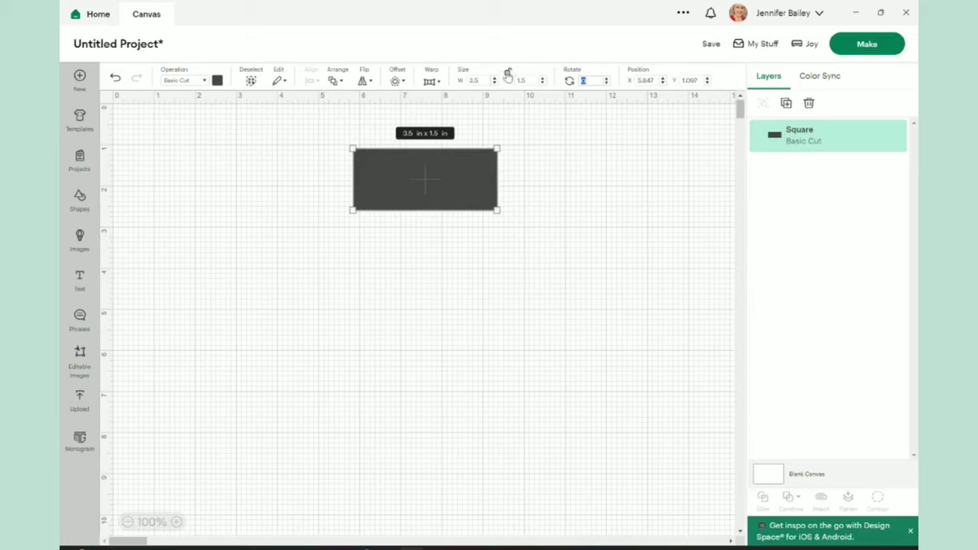
Color the rectangle light pink and move it to the upper right of the canvas.
left_click(218, 81)
left_click(287, 128)
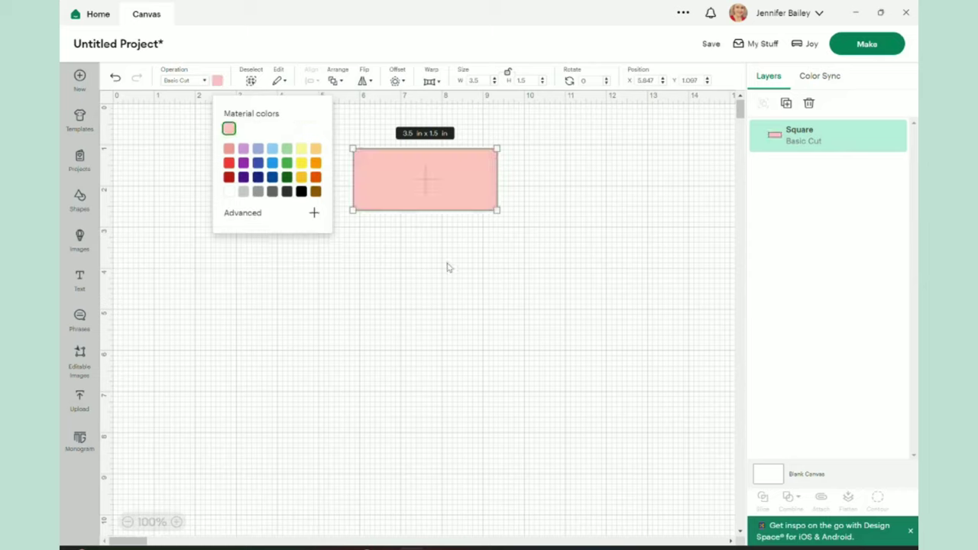
left_click(449, 271)
left_click_drag(419, 181, 615, 178)
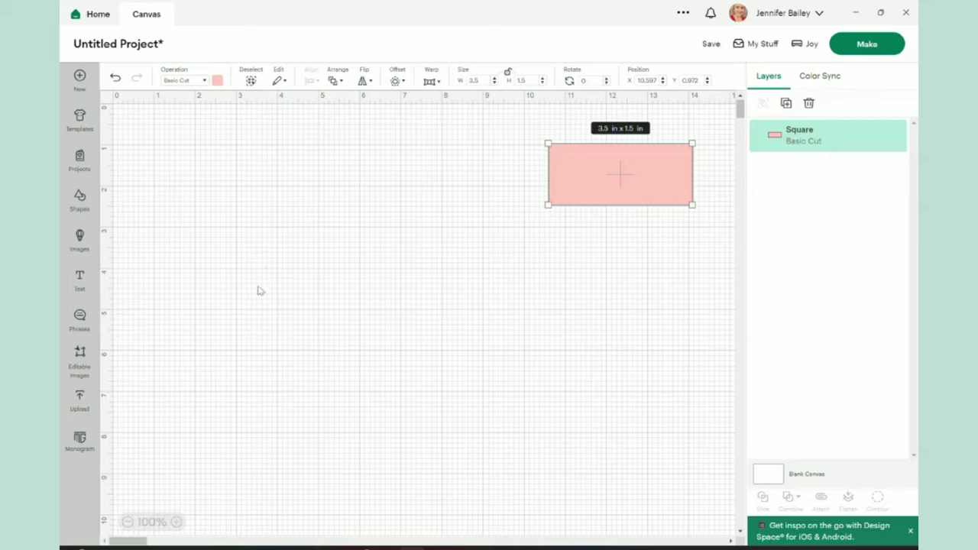
Add another 3.5 × 1.5 in square, lock its proportions, and set its operation to Guide.
left_click(284, 249)
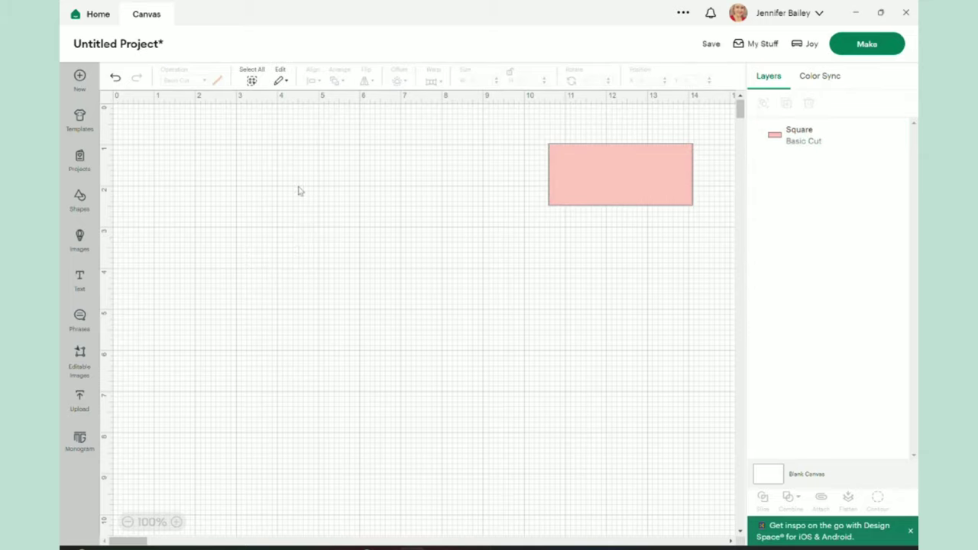
left_click(79, 200)
left_click(273, 265)
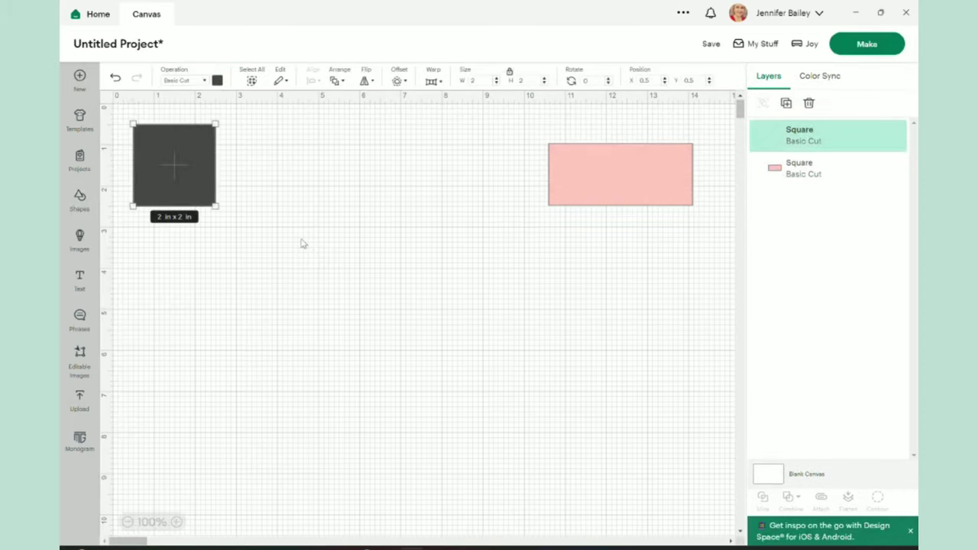
left_click_drag(184, 163, 333, 199)
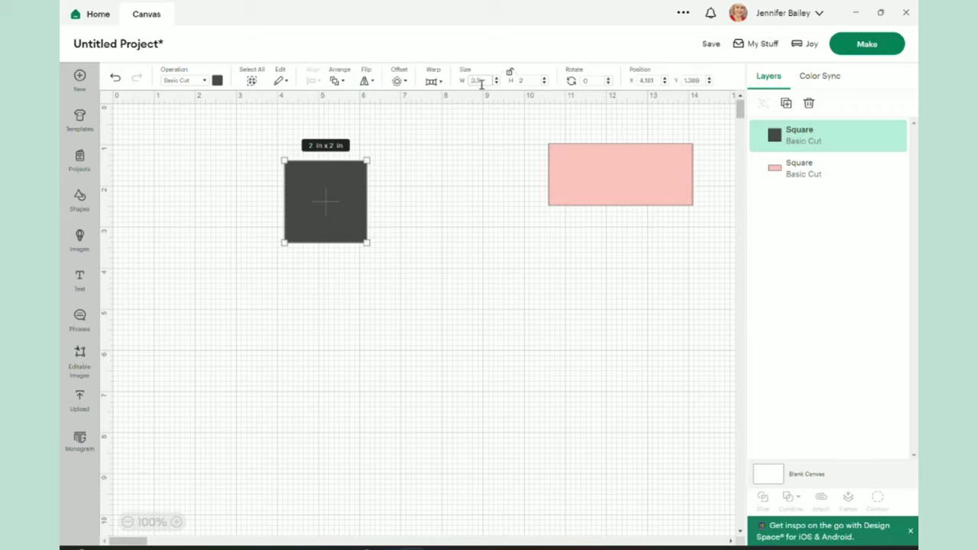
key("Tab")
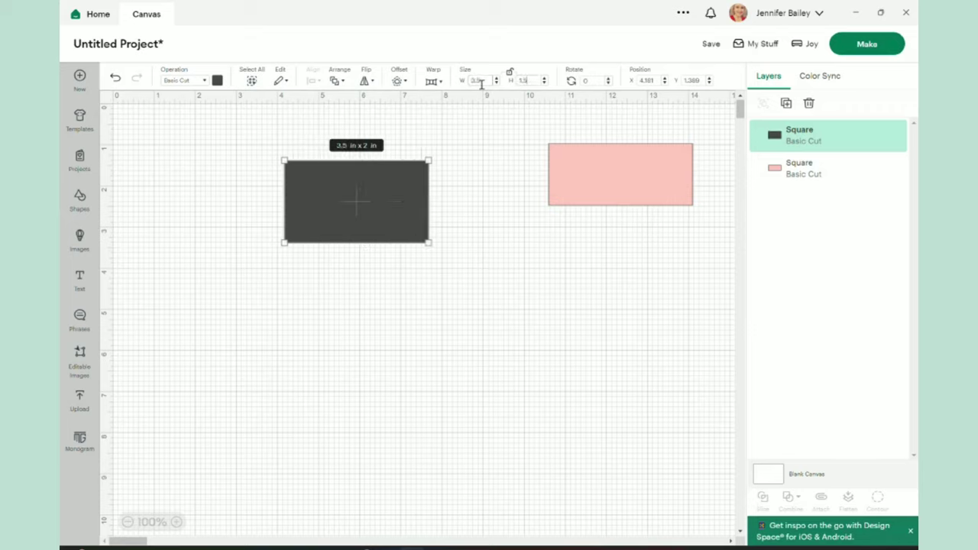
key("Tab")
left_click(510, 71)
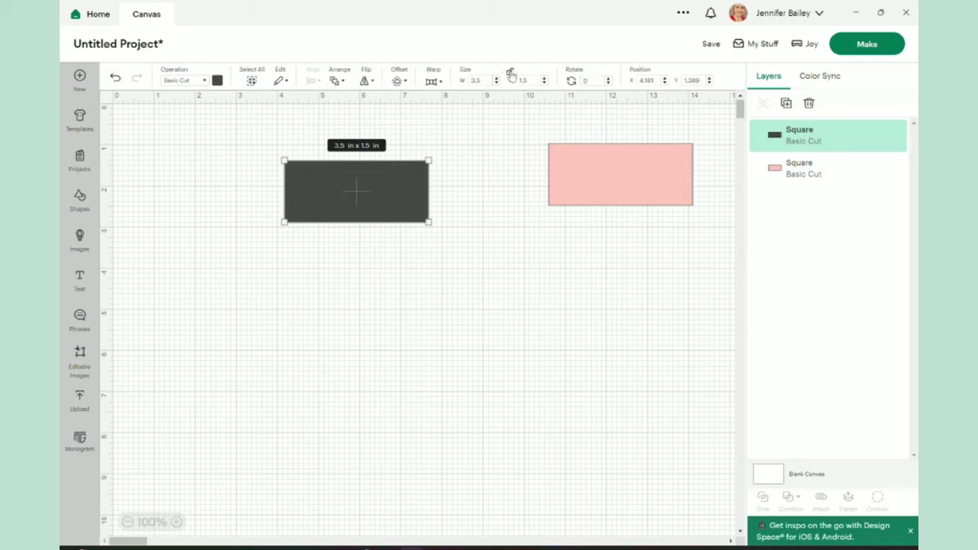
left_click(205, 80)
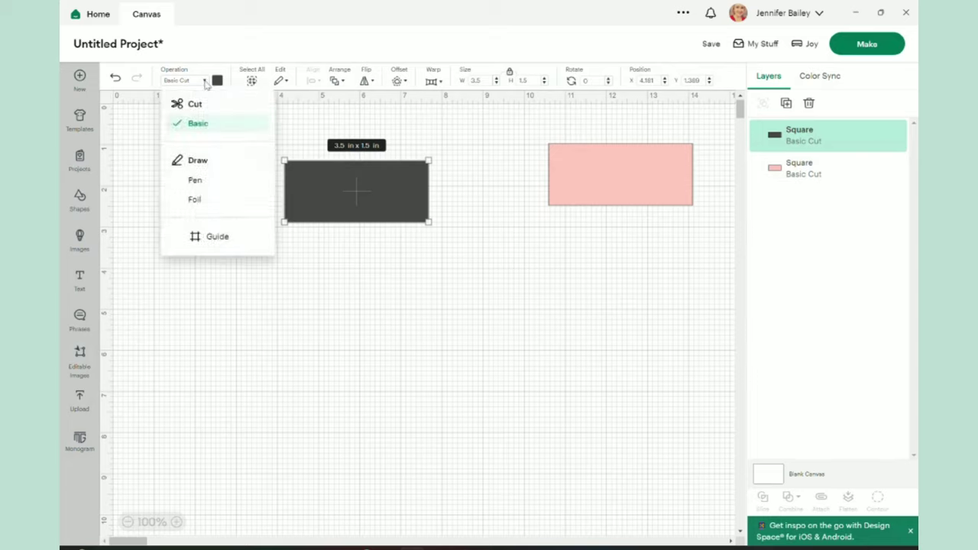
left_click(218, 238)
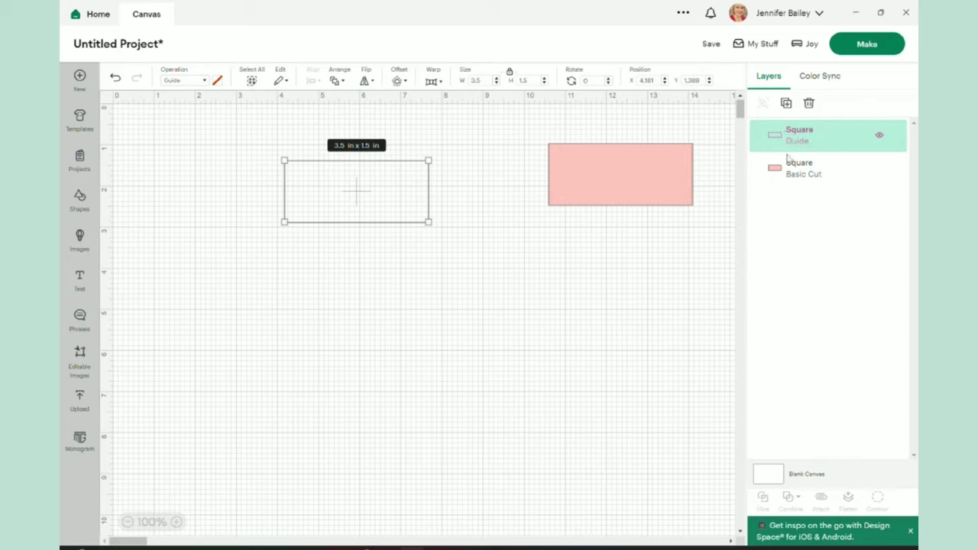
Reposition the guide rectangle up-left, then down-left on the canvas.
left_click(404, 274)
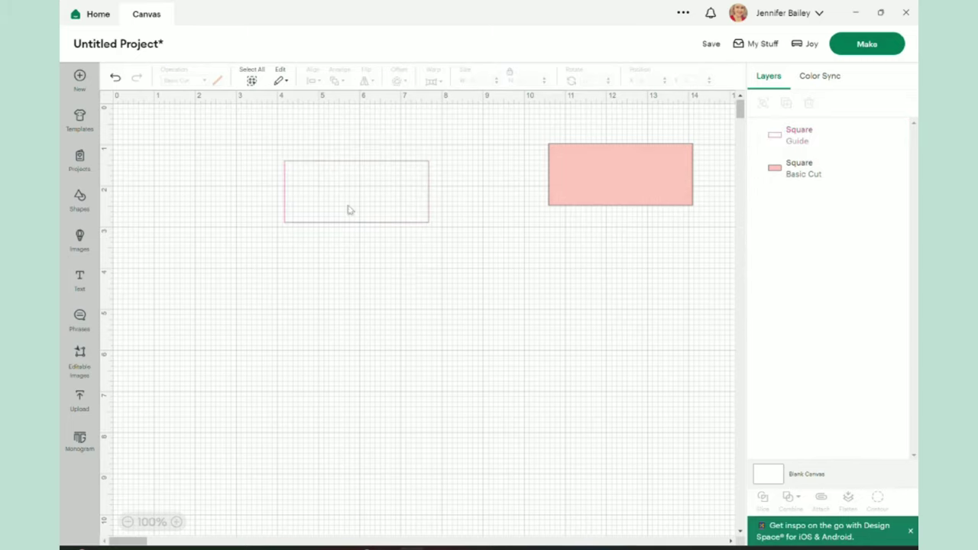
left_click_drag(351, 197, 341, 176)
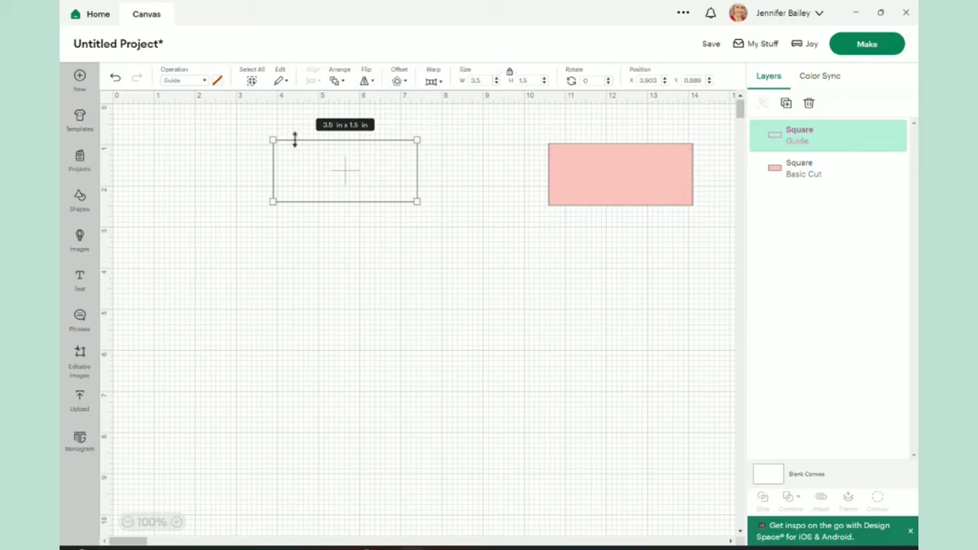
left_click(434, 289)
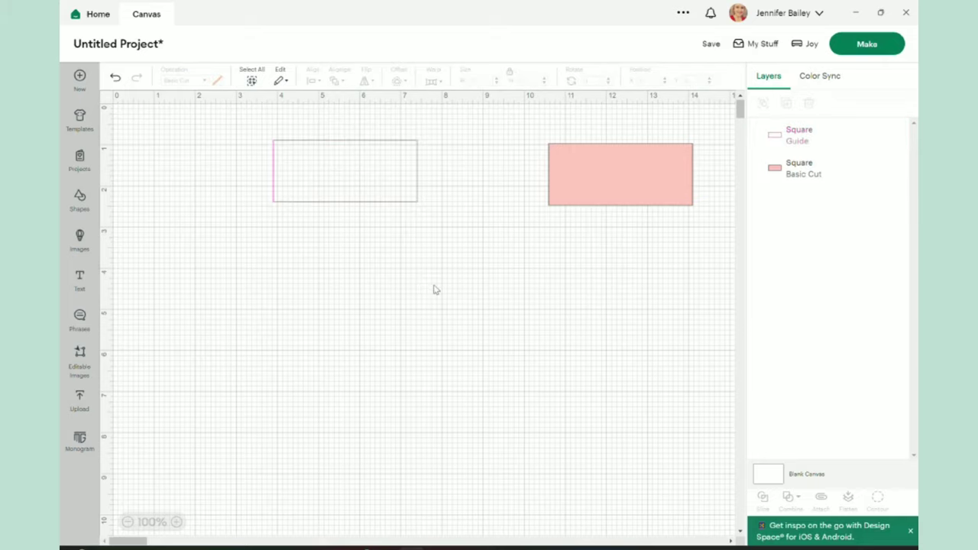
left_click_drag(319, 177, 281, 222)
left_click(447, 272)
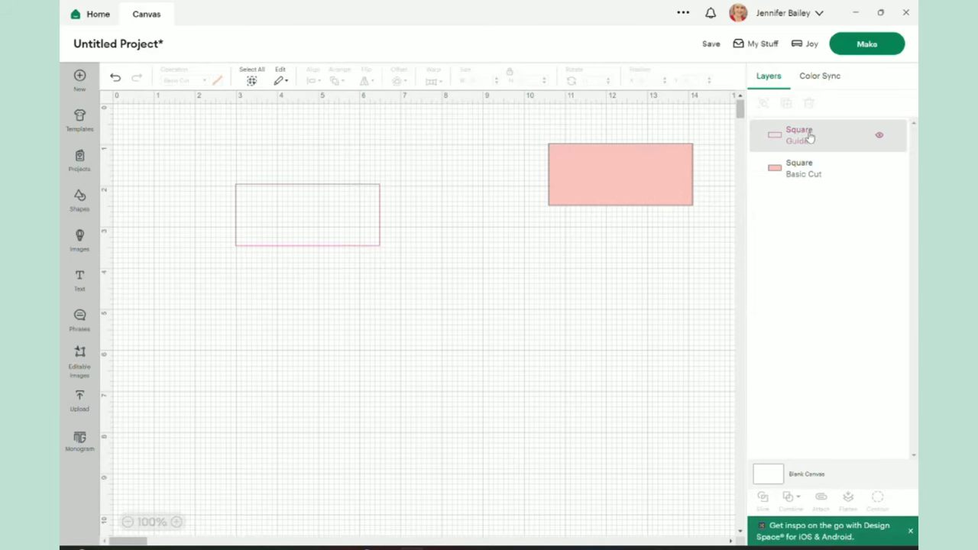
Hide the pink rectangle with its layer eye icon and drag the guide to the upper right.
left_click(643, 175)
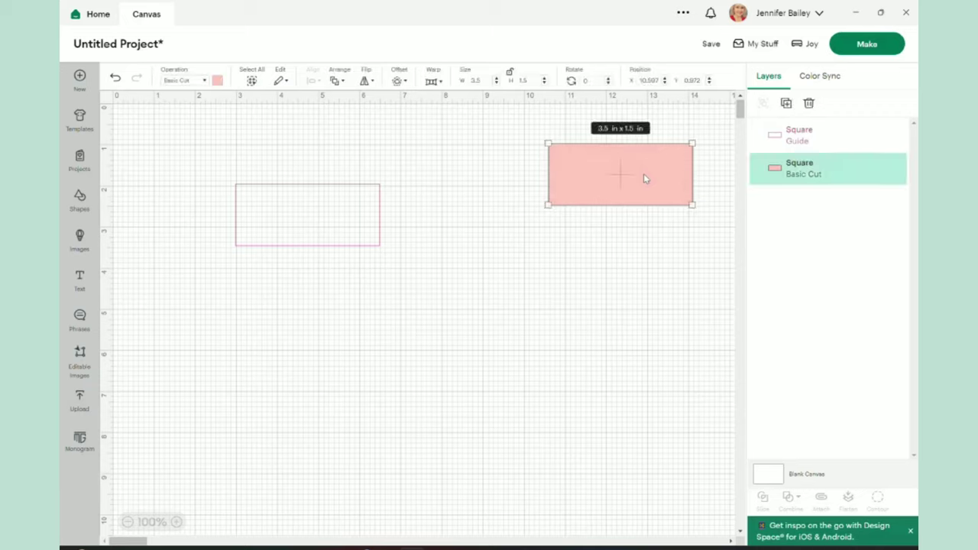
left_click_drag(632, 184, 559, 220)
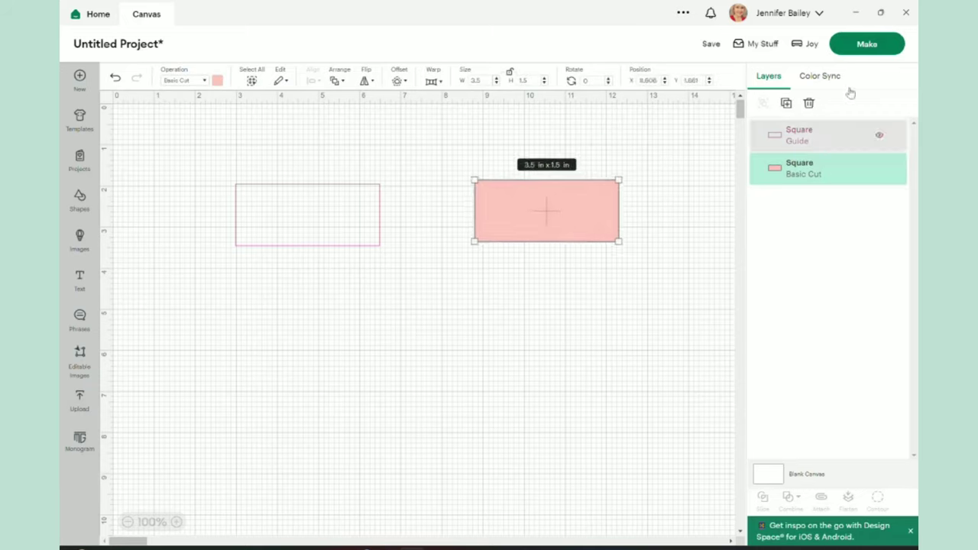
left_click(880, 171)
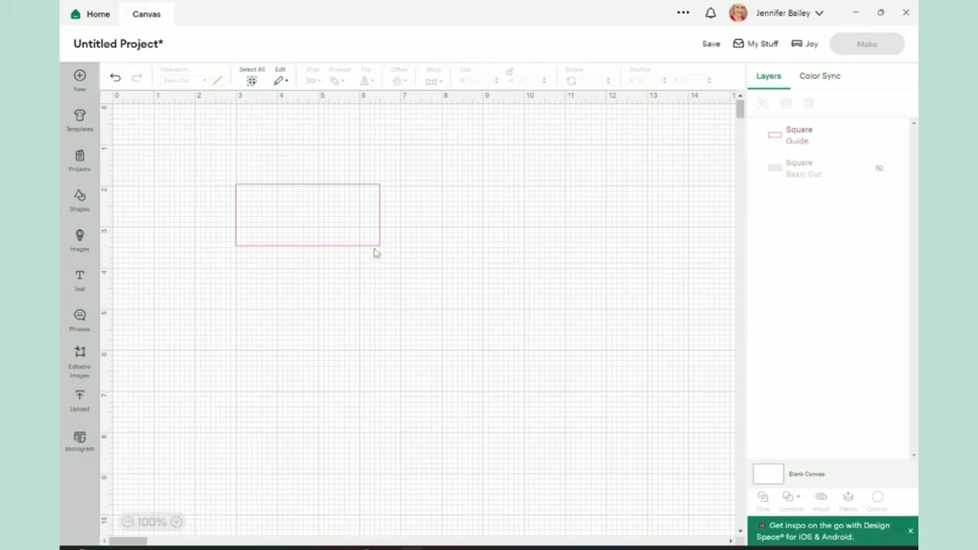
left_click_drag(327, 225, 594, 190)
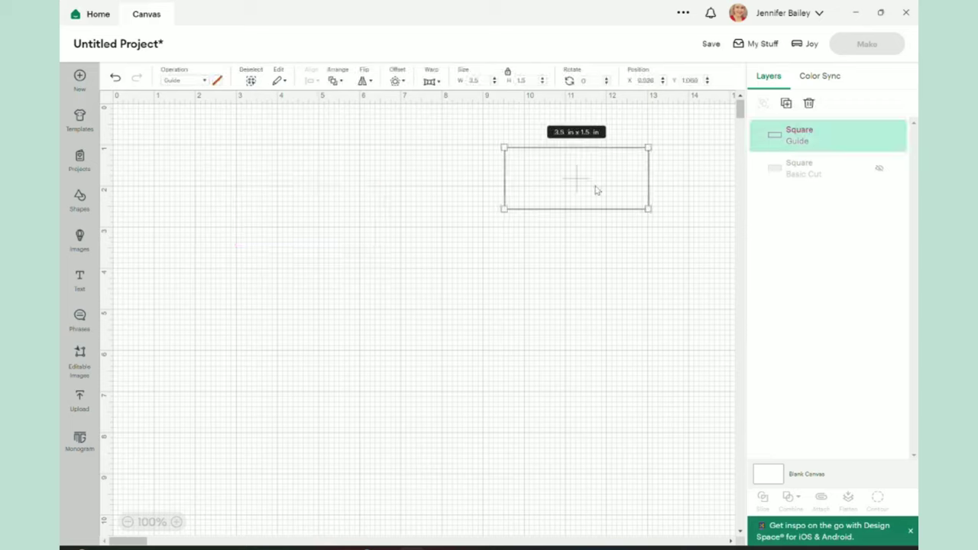
left_click(532, 305)
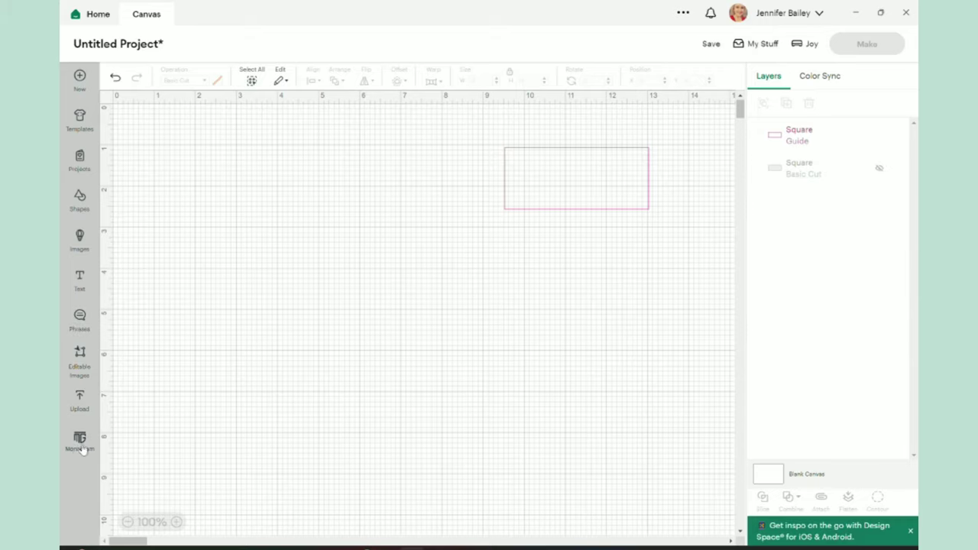
Open the Monogram Maker and replace the sample initials with J and B.
left_click(80, 443)
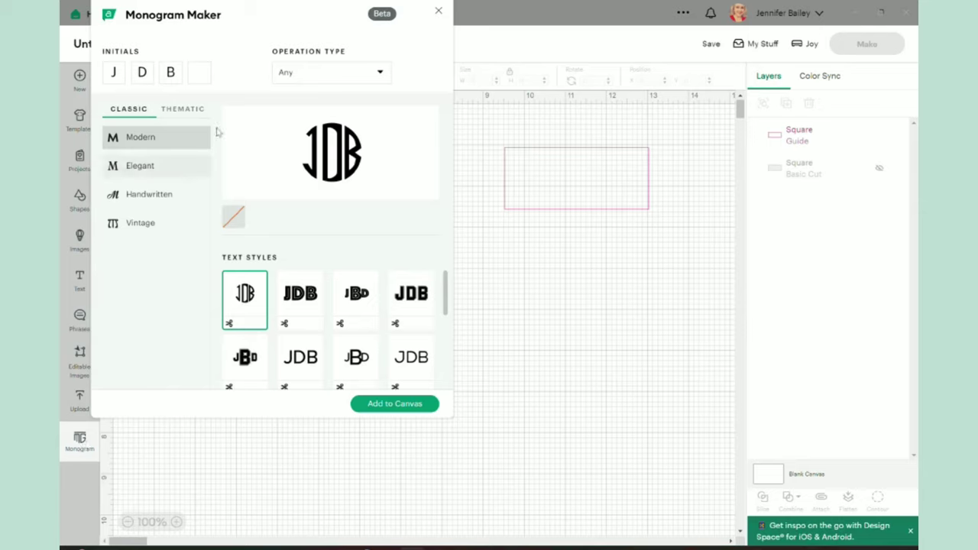
left_click(175, 72)
key("BackSpace")
left_click(152, 76)
key("BackSpace")
key("BackSpace")
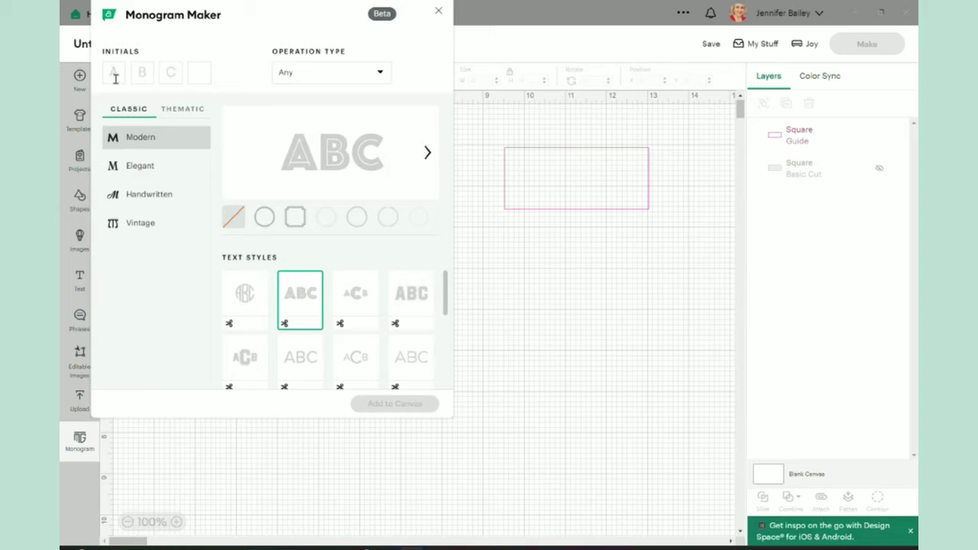
type("J")
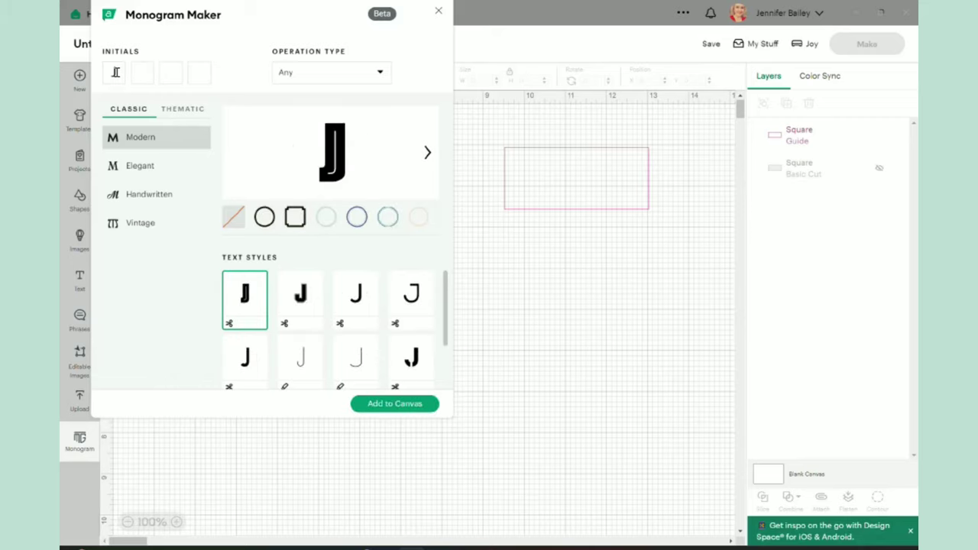
type("B")
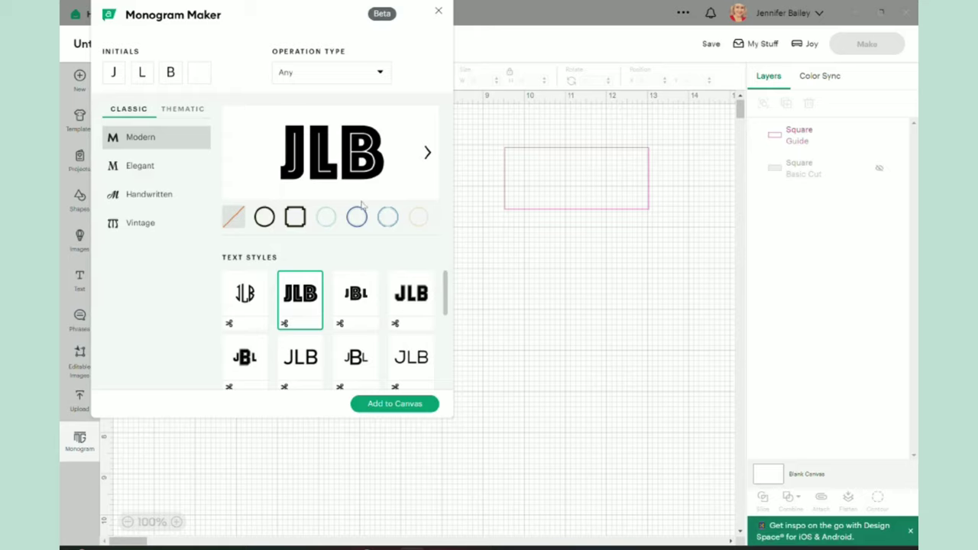
Preview the JBL initials in the varsity and circle monogram lettering styles.
left_click(256, 359)
scroll(257, 360, "down", 2)
scroll(275, 361, "up", 2)
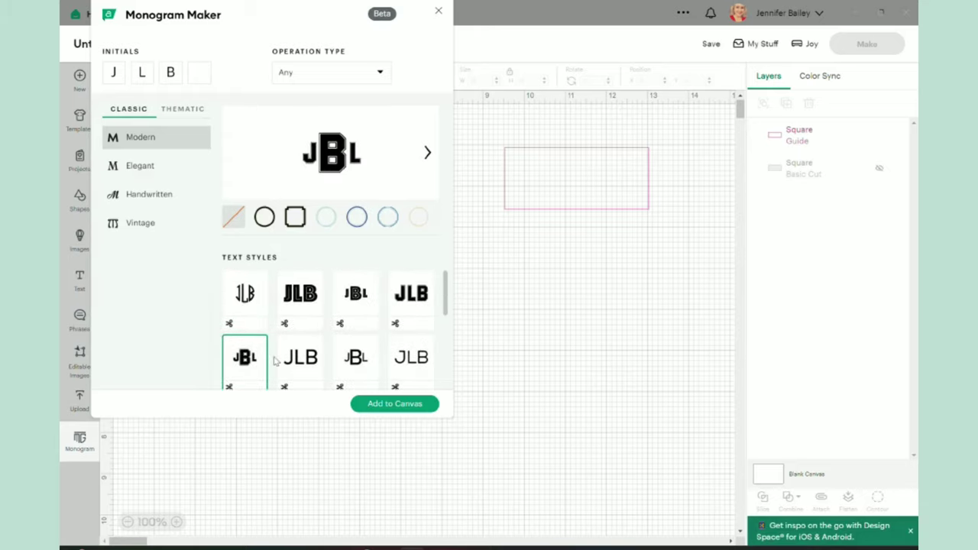
left_click(243, 296)
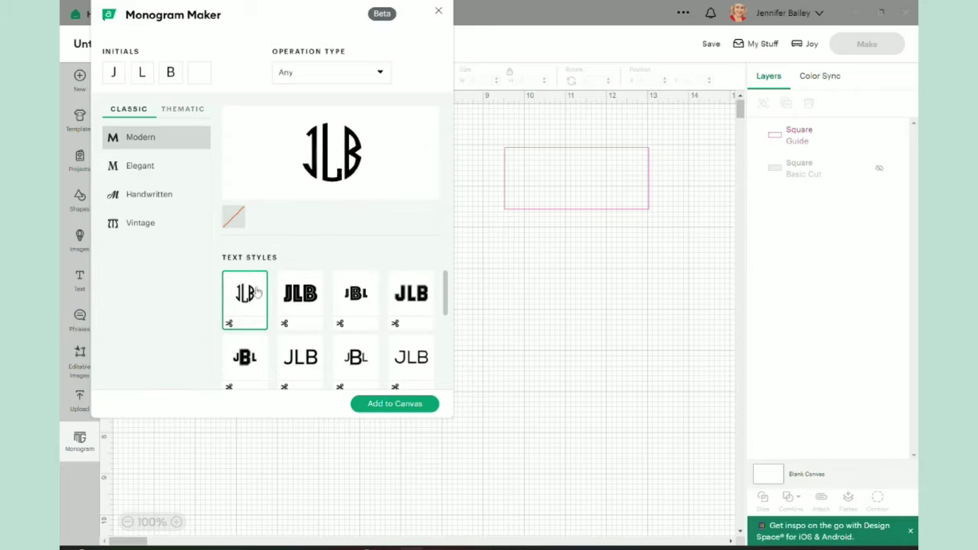
Retype the initials as B and L, then enter a four-letter first name instead.
double_click(146, 73)
type("B")
key("Tab")
type("L")
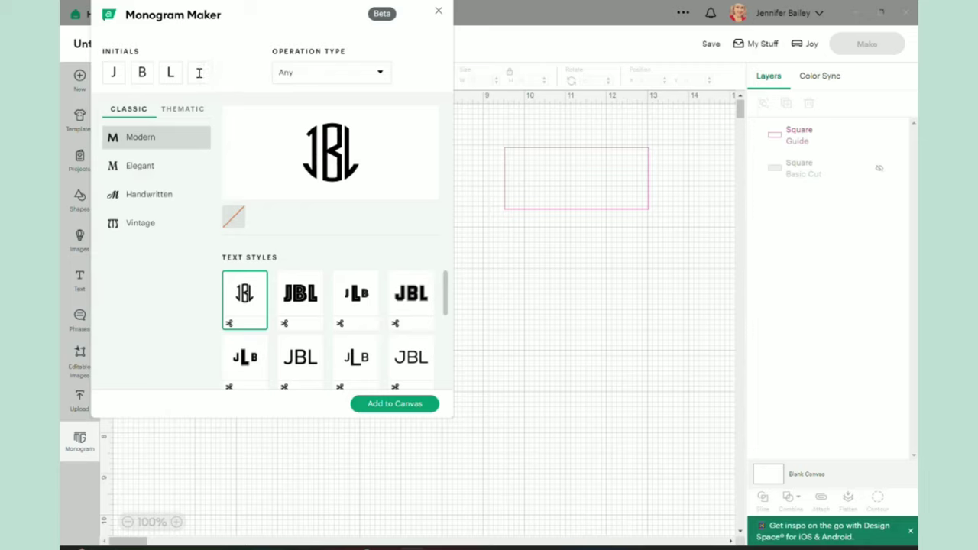
double_click(148, 72)
type("ENN")
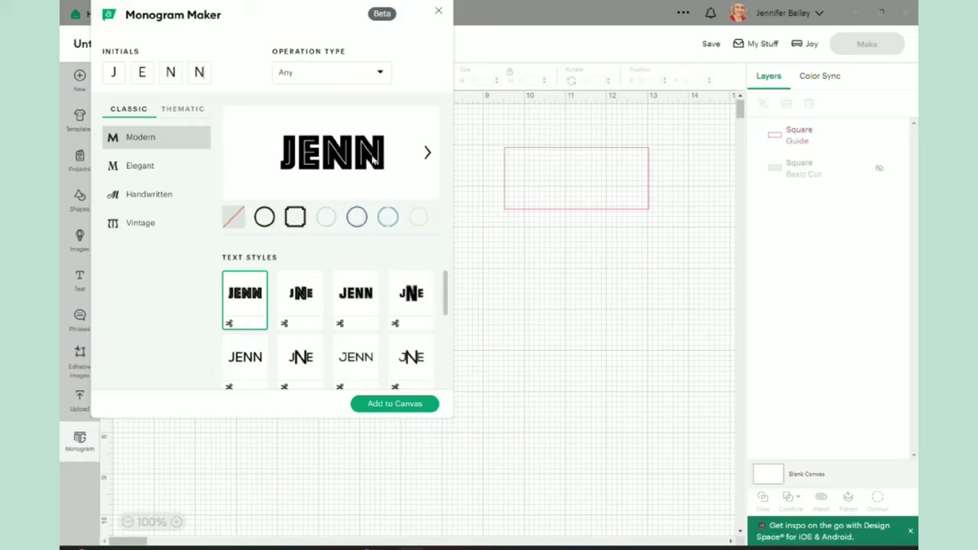
Set the monogram Operation Type to Cut and change the initials to J, L, B.
left_click(381, 75)
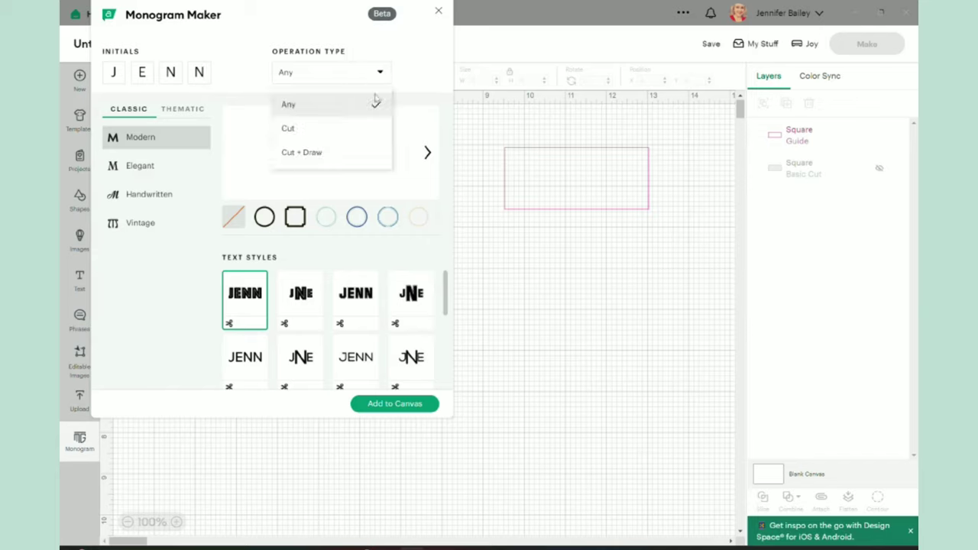
left_click(304, 131)
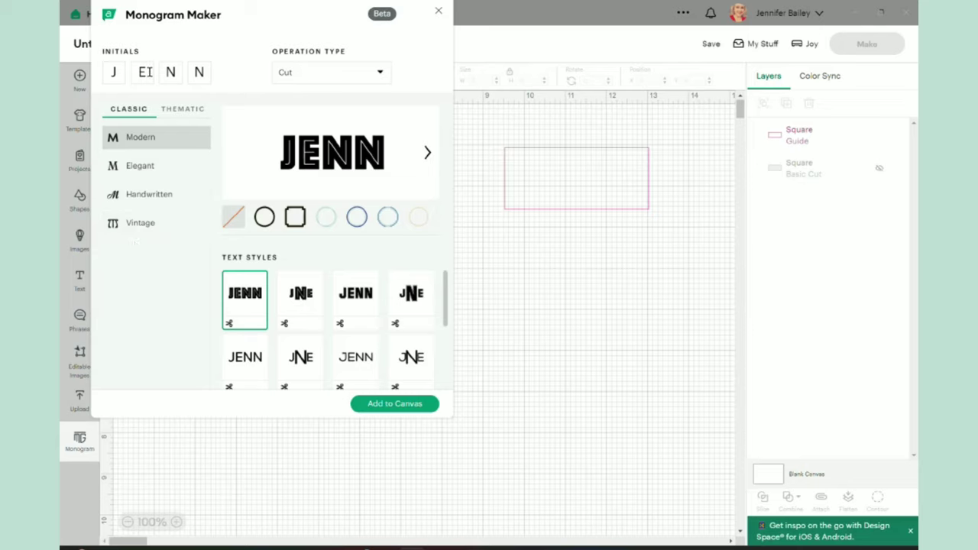
double_click(149, 72)
type("L")
type("B")
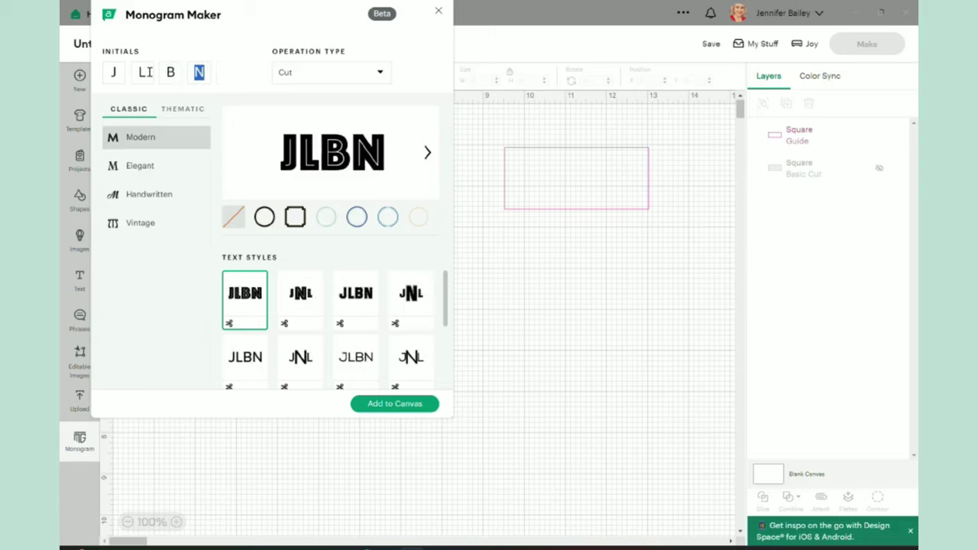
key("BackSpace")
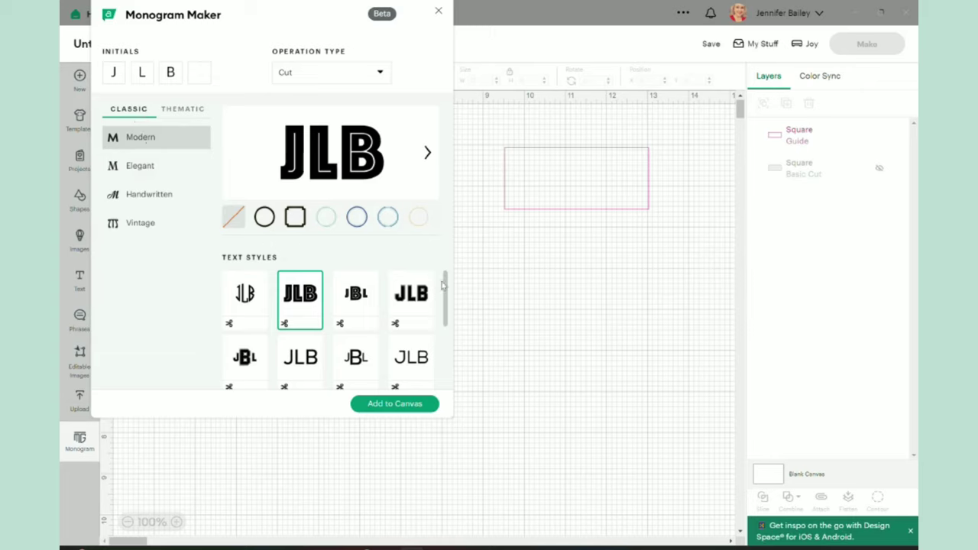
Browse the text styles, previewing a thin JLB style and the JBL style.
left_click_drag(448, 286, 449, 358)
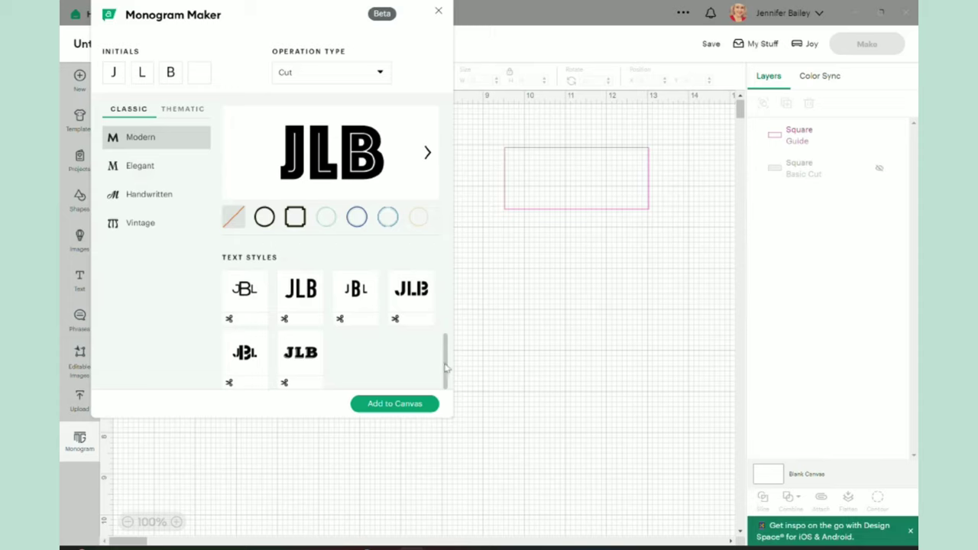
left_click_drag(447, 371, 456, 295)
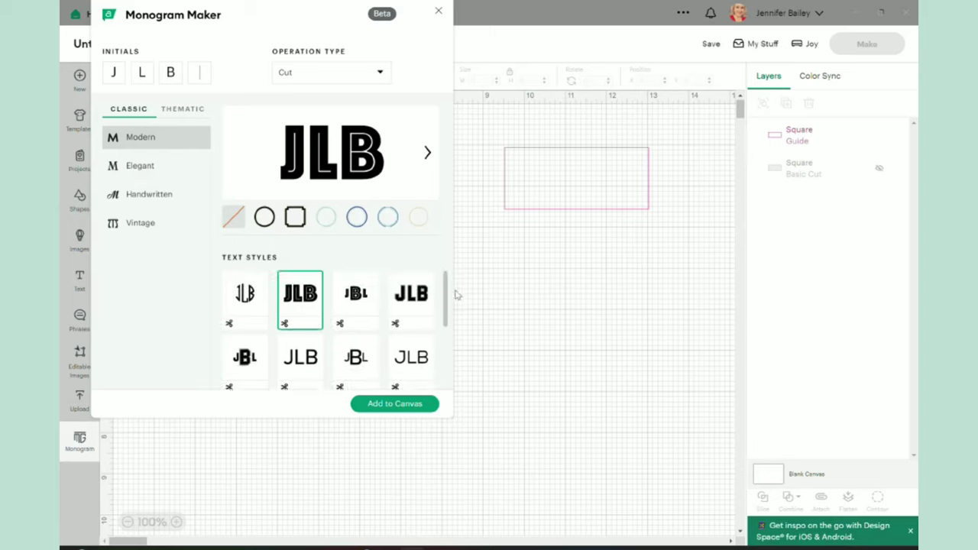
left_click(410, 362)
scroll(410, 362, "down", 2)
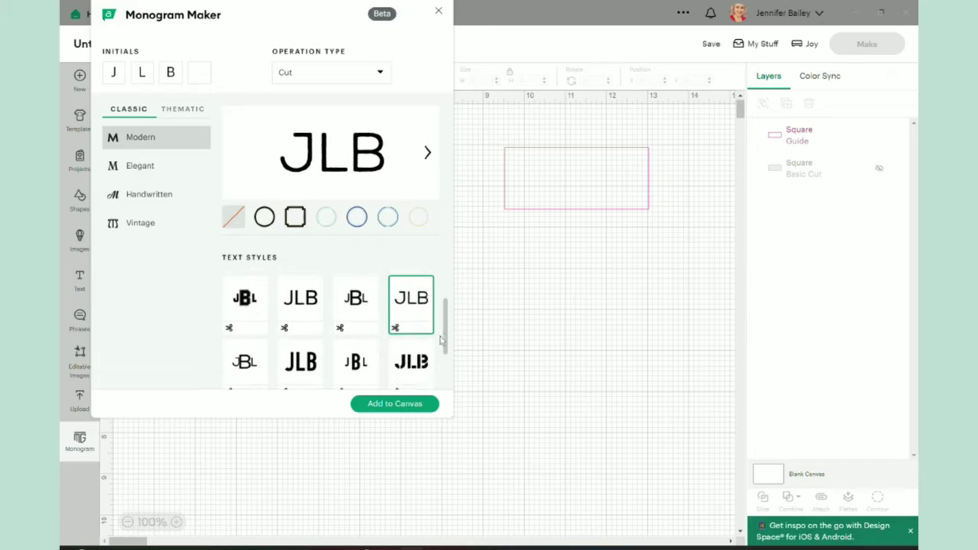
left_click(356, 362)
scroll(357, 365, "down", 2)
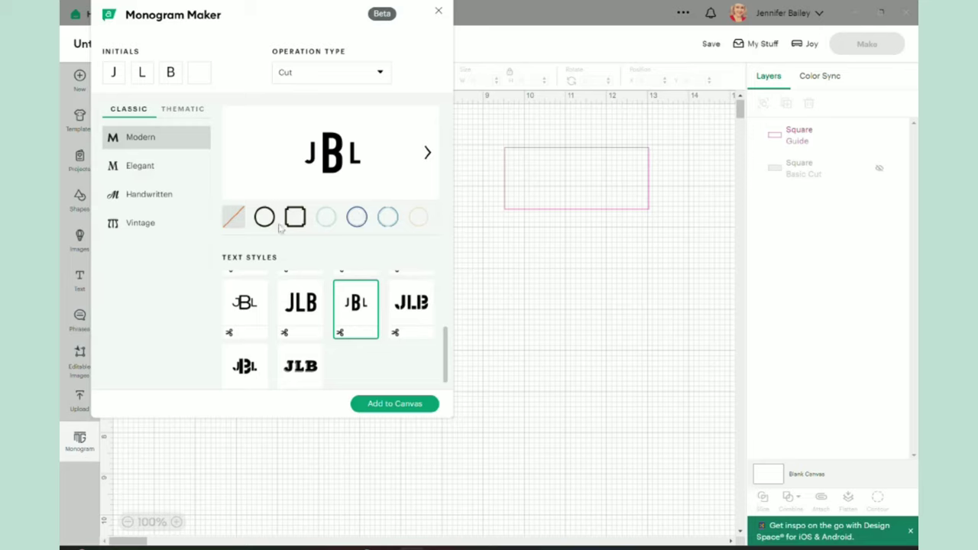
Try a series of frames: circles, double circles, diamonds and a green scalloped badge.
left_click(262, 222)
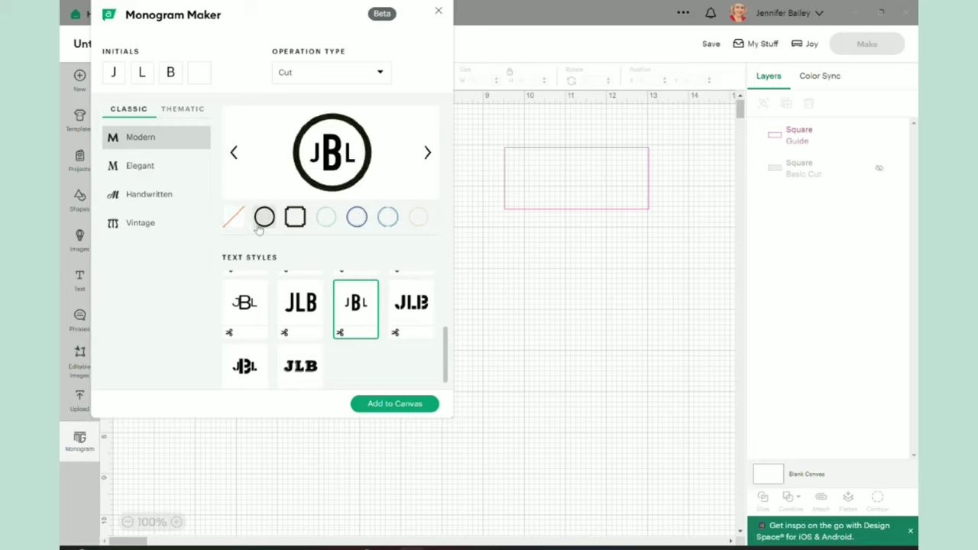
left_click(301, 219)
left_click(328, 219)
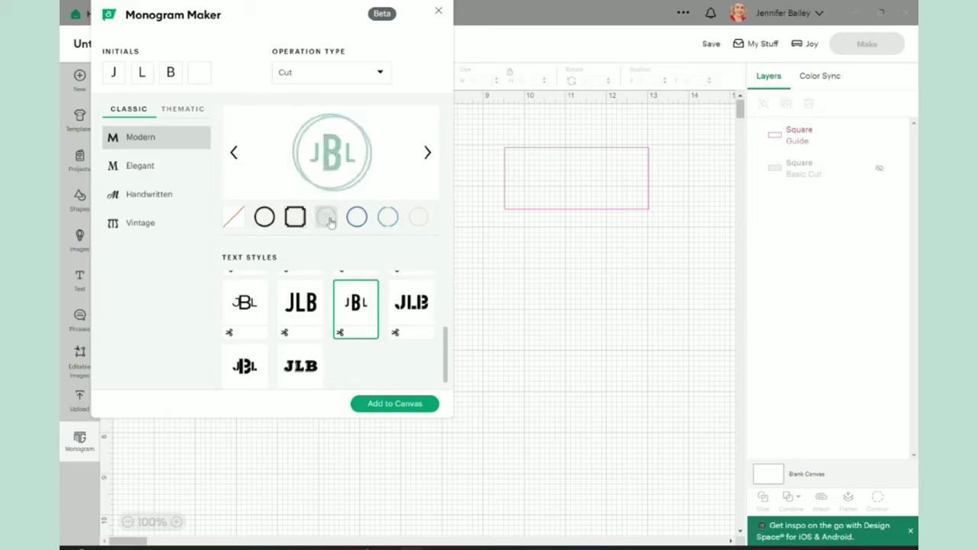
left_click(357, 219)
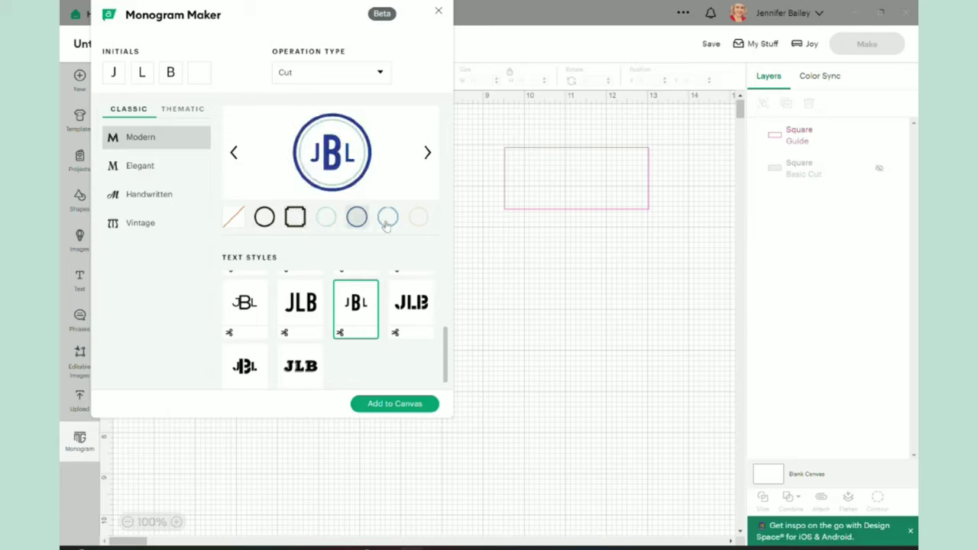
left_click(387, 220)
left_click(372, 221)
left_click(373, 221)
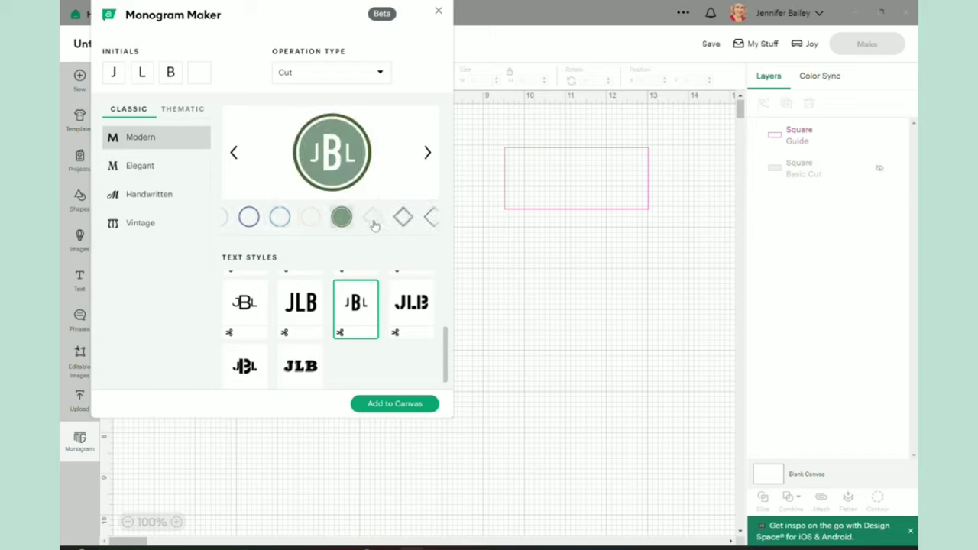
left_click(373, 221)
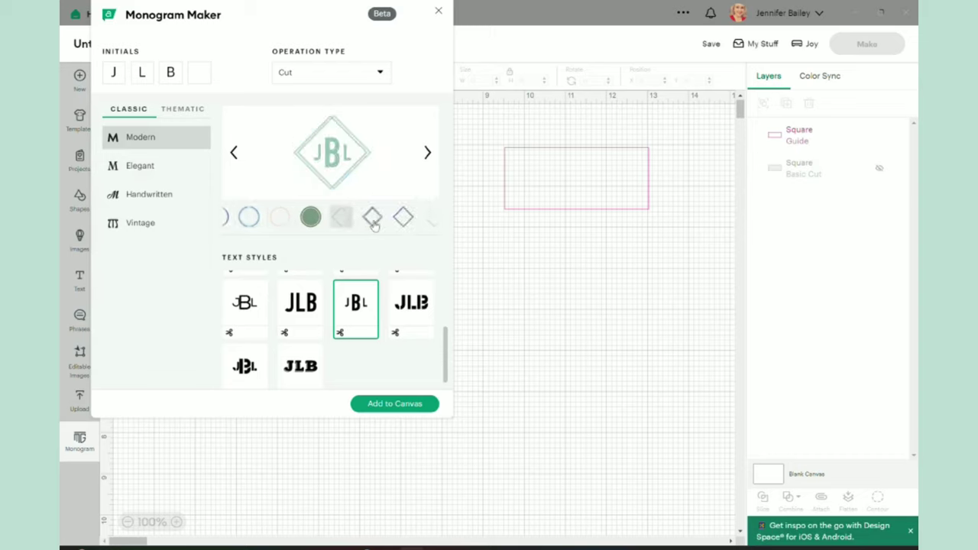
left_click(372, 221)
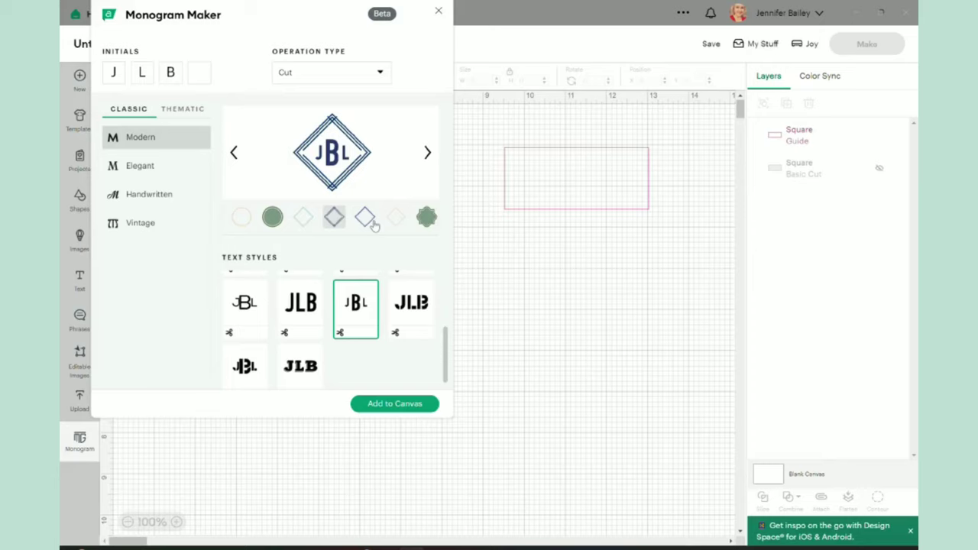
left_click(372, 221)
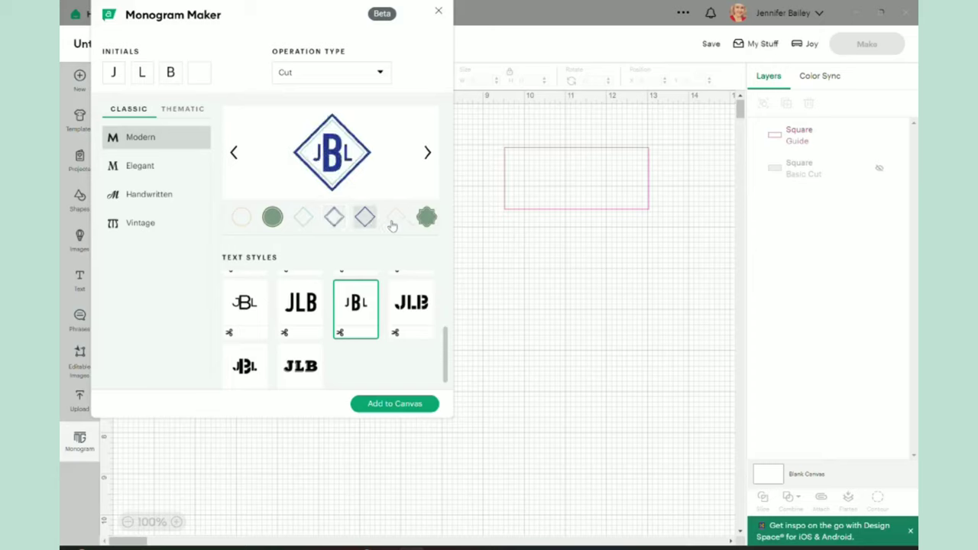
left_click(392, 223)
left_click(427, 154)
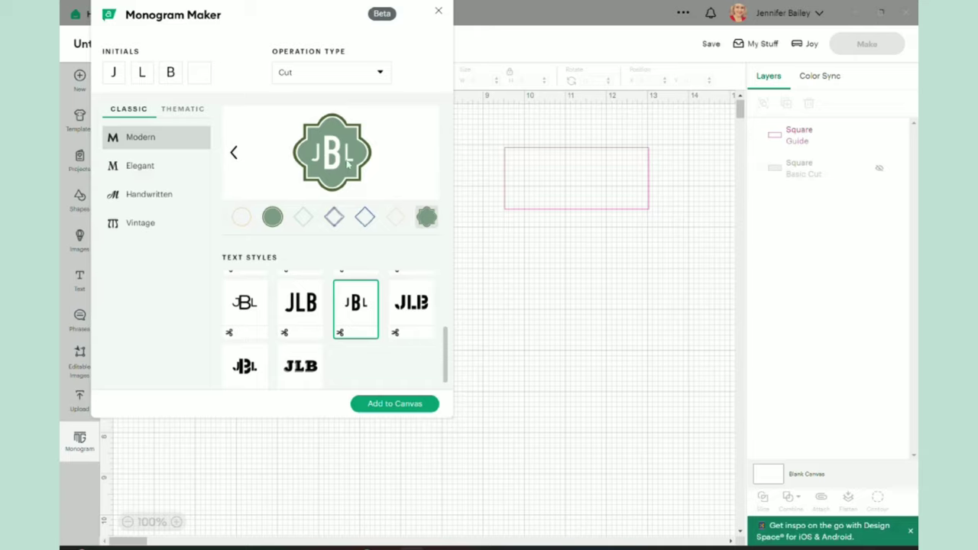
Drop the frame and settle on the bold serif JLB text style.
left_click(298, 369)
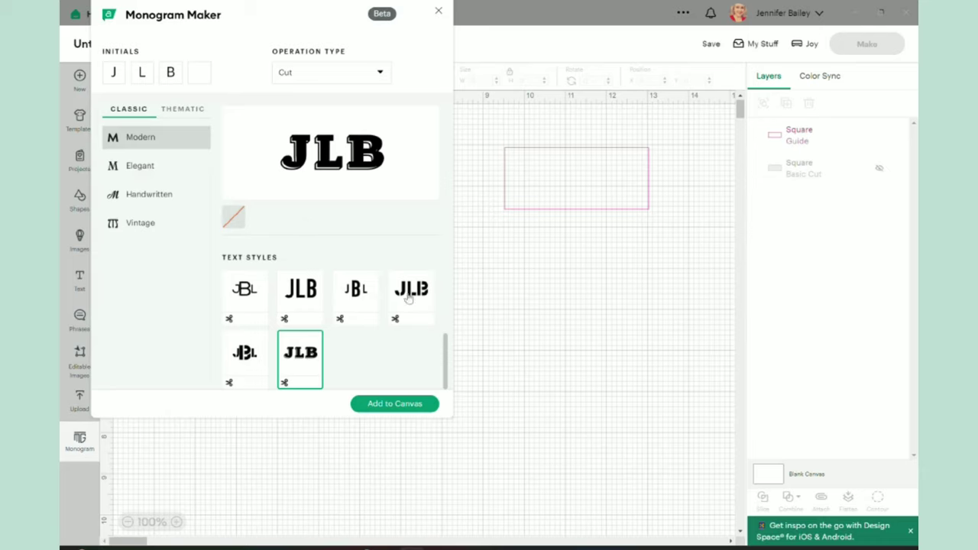
left_click(371, 297)
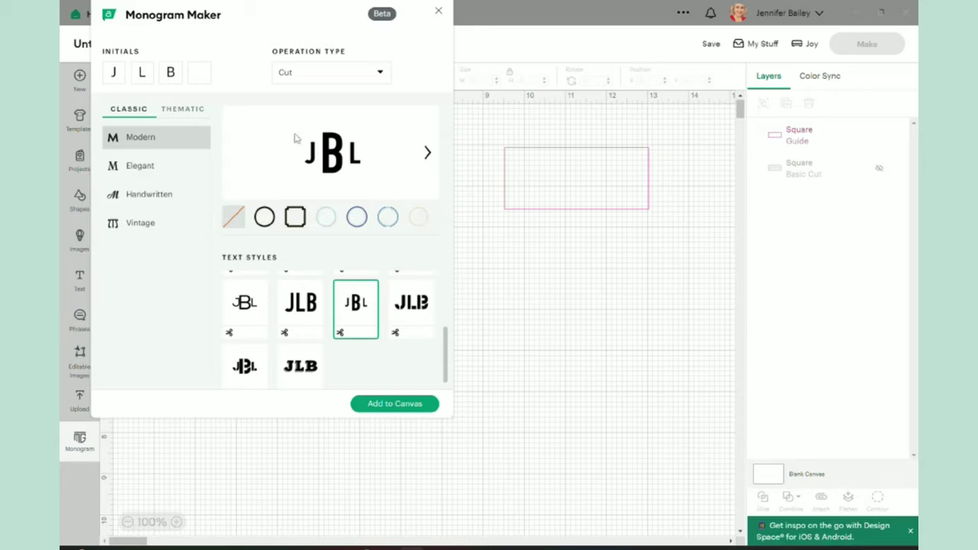
left_click(295, 373)
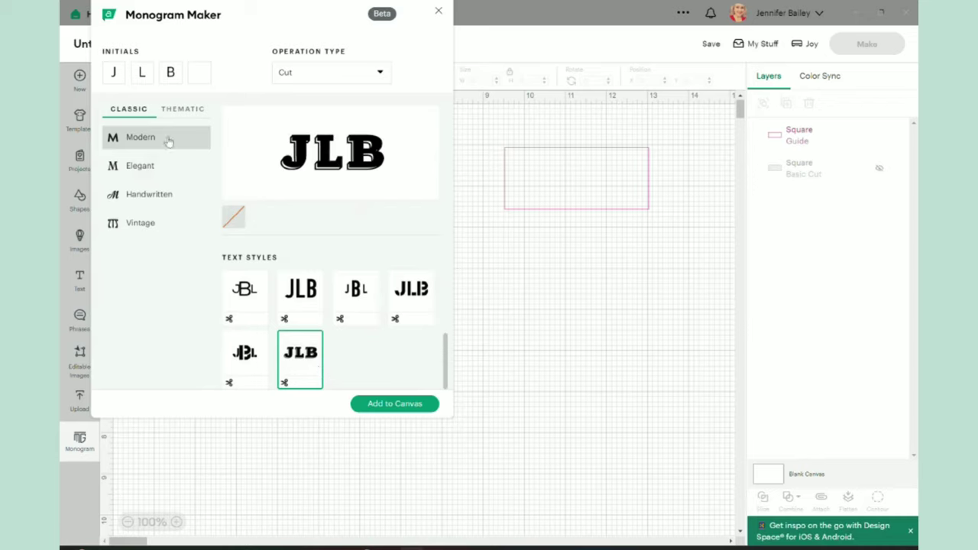
scroll(372, 354, "up", 3)
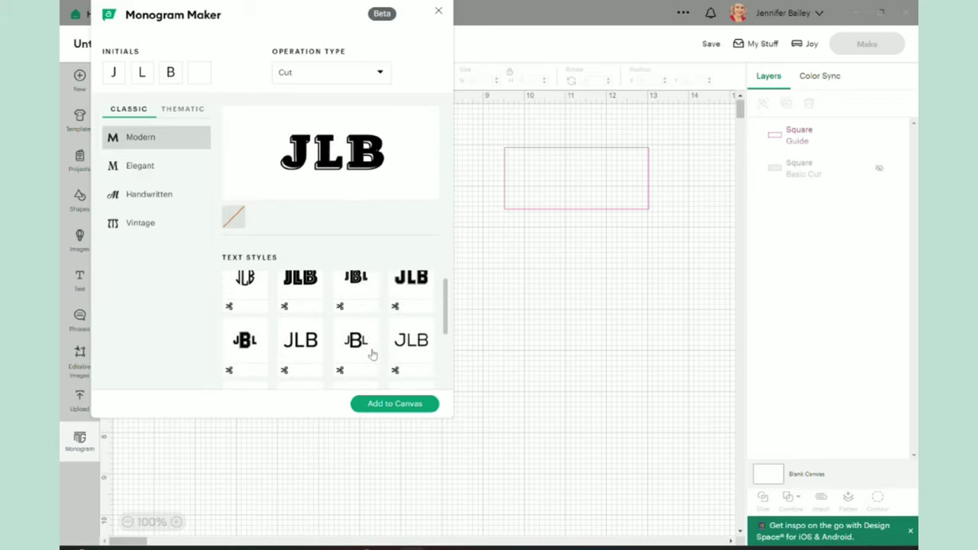
Open the Elegant fonts and preview several bold JLB and JBL styles.
left_click(151, 170)
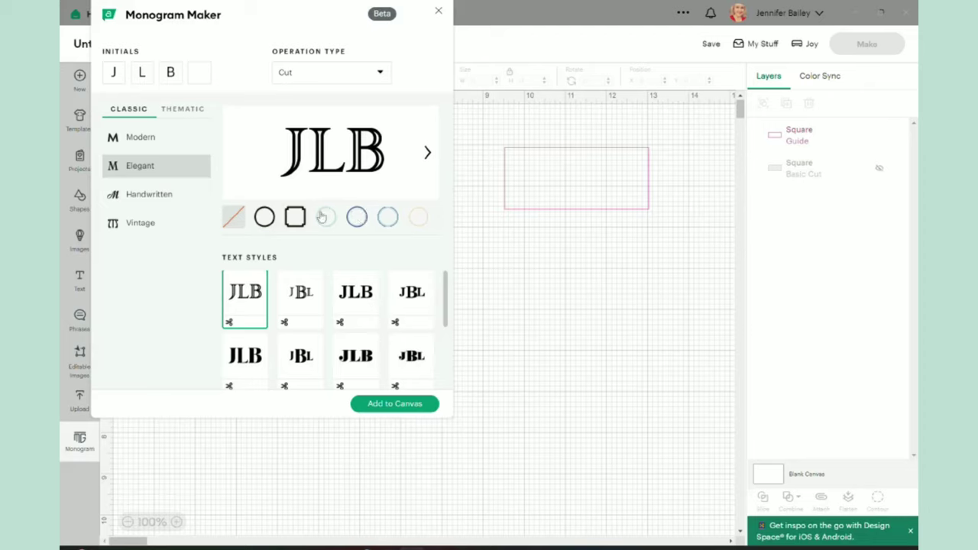
left_click(254, 360)
left_click(310, 304)
left_click(246, 367)
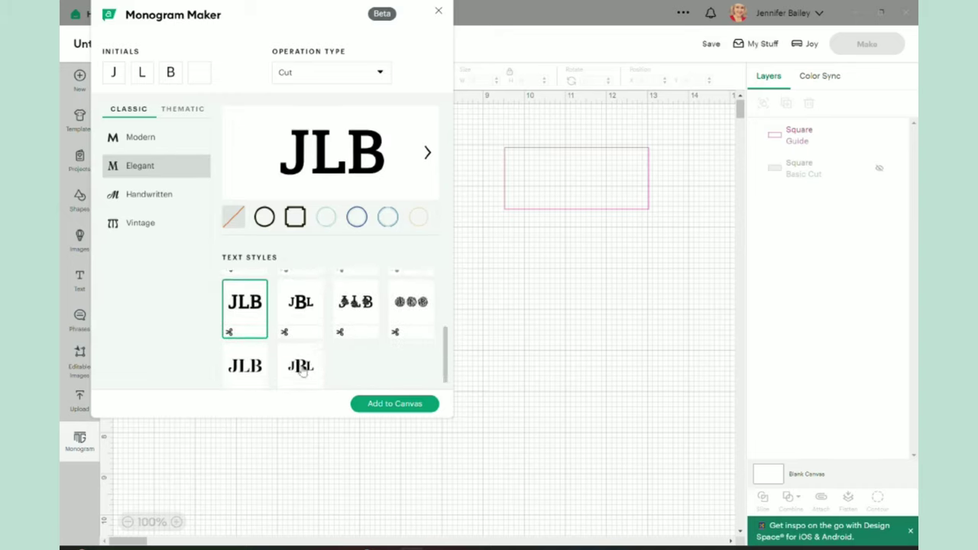
left_click(301, 370)
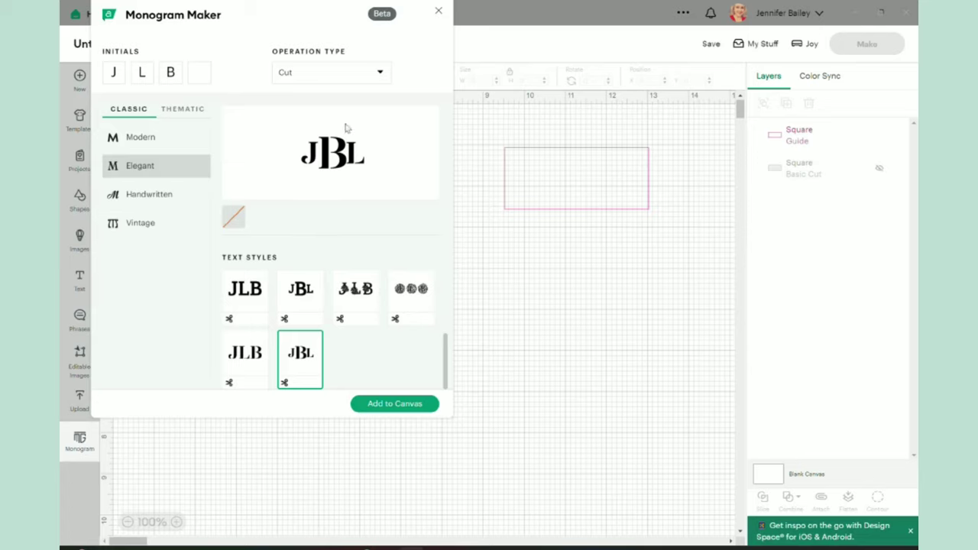
Compare circle, floral, stencil and serif Elegant styles, ending on the bold serif JLB.
mouse_move(330, 168)
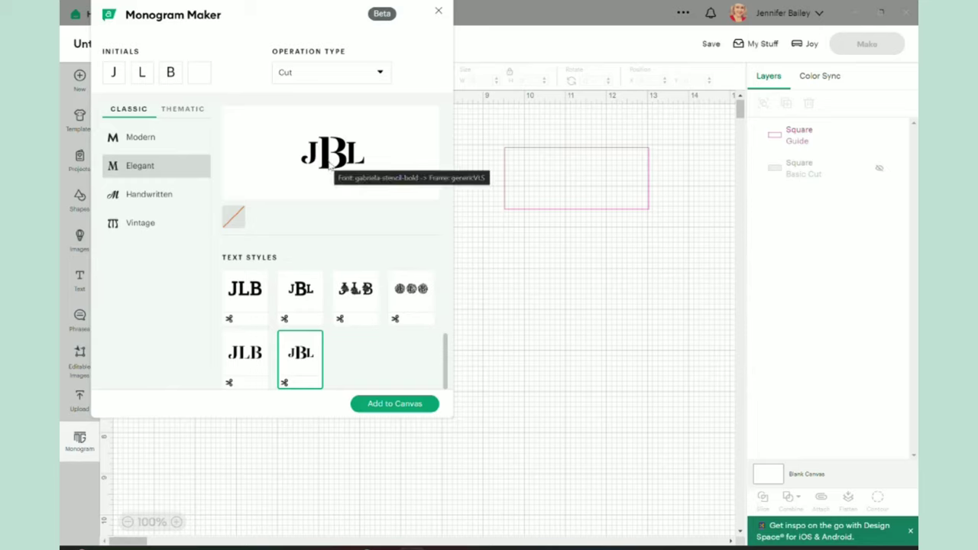
left_click(404, 309)
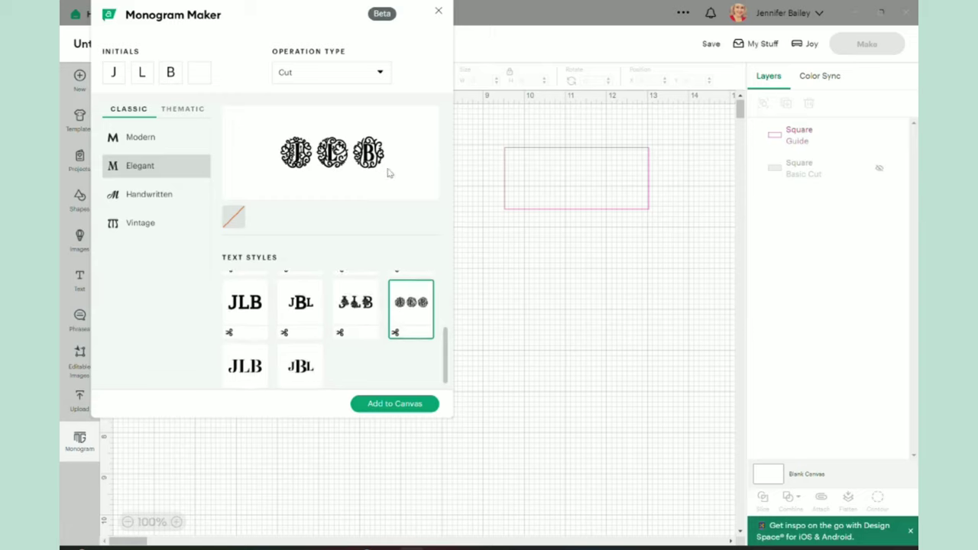
mouse_move(388, 173)
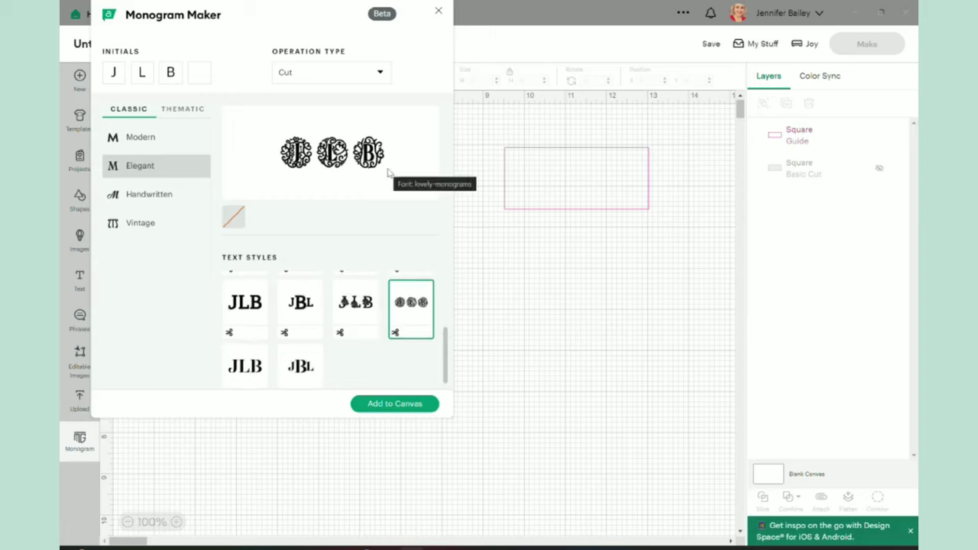
left_click(356, 303)
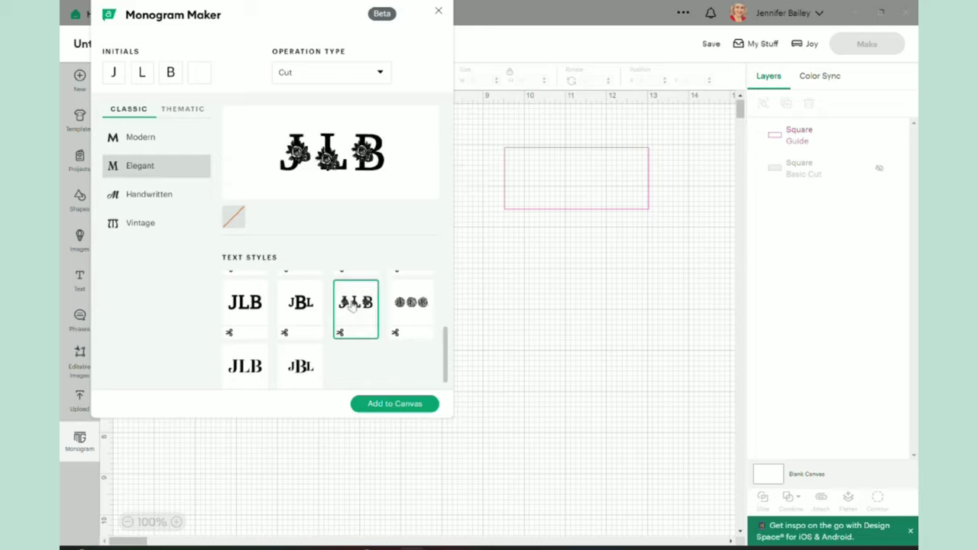
left_click(298, 312)
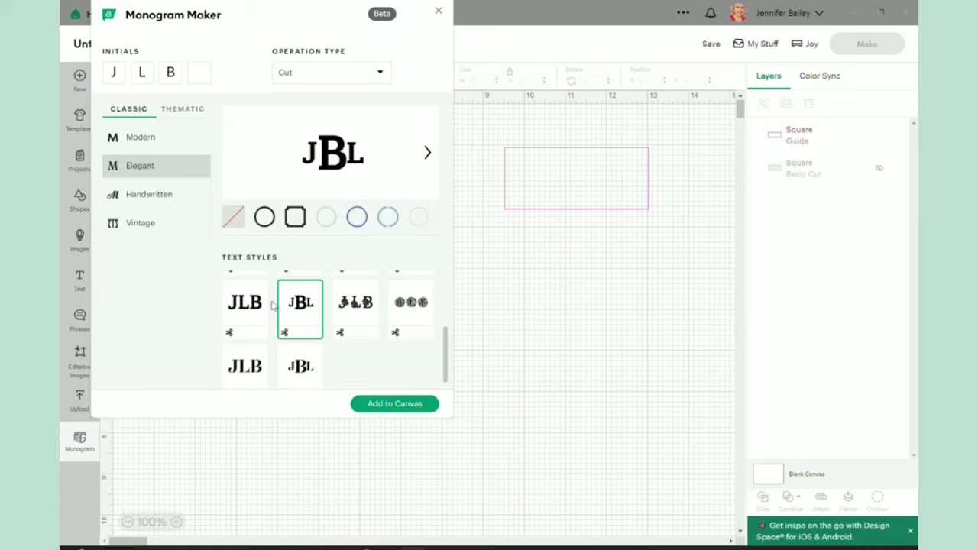
scroll(273, 306, "up", 4)
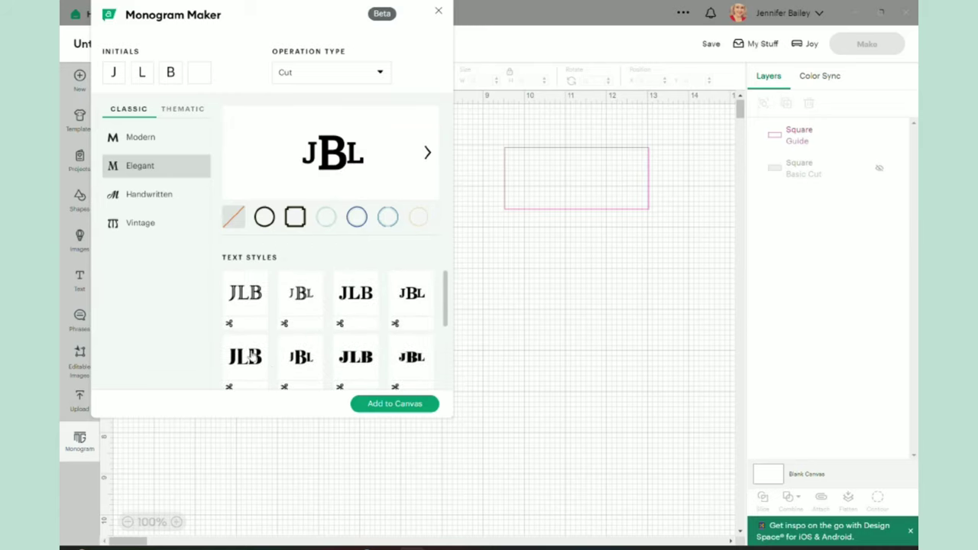
left_click(344, 311)
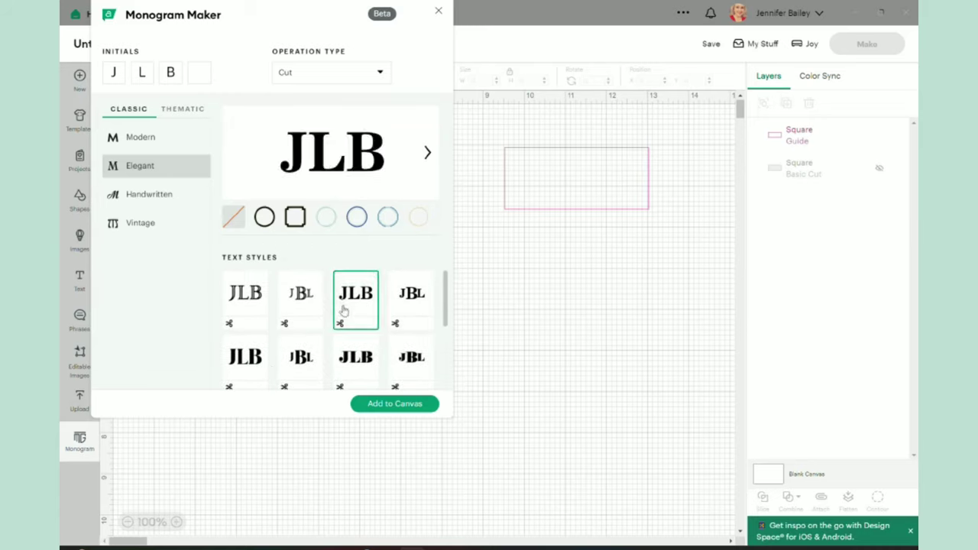
left_click(415, 301)
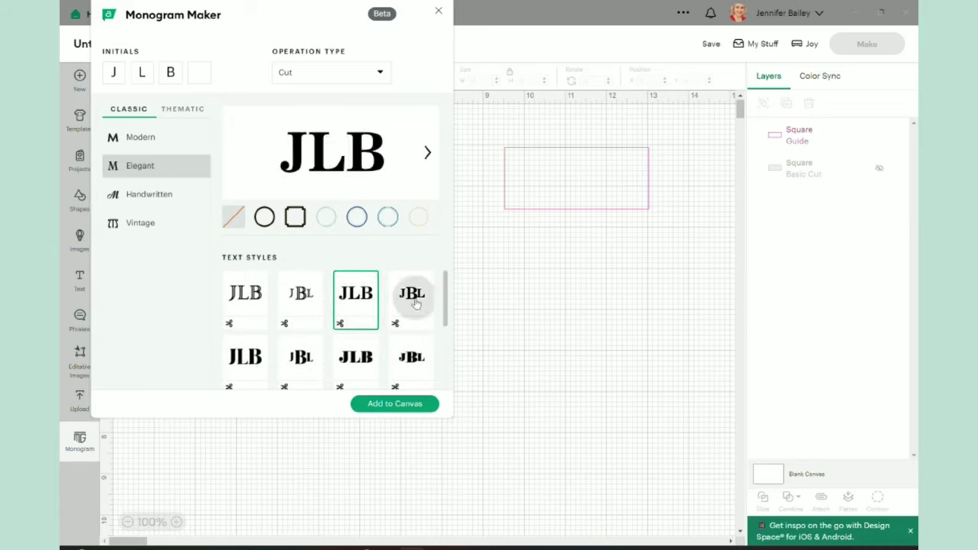
left_click(351, 304)
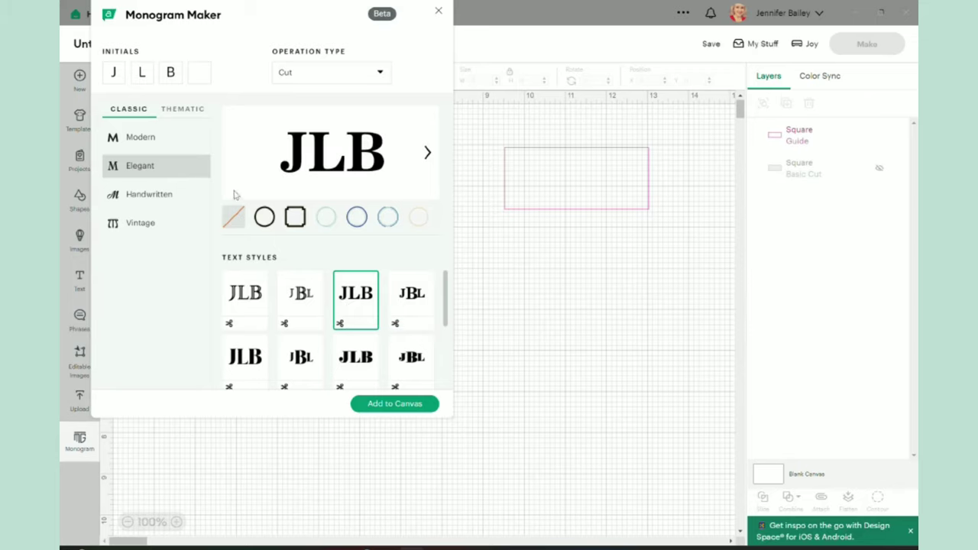
Browse the Handwritten monogram fonts.
left_click(148, 196)
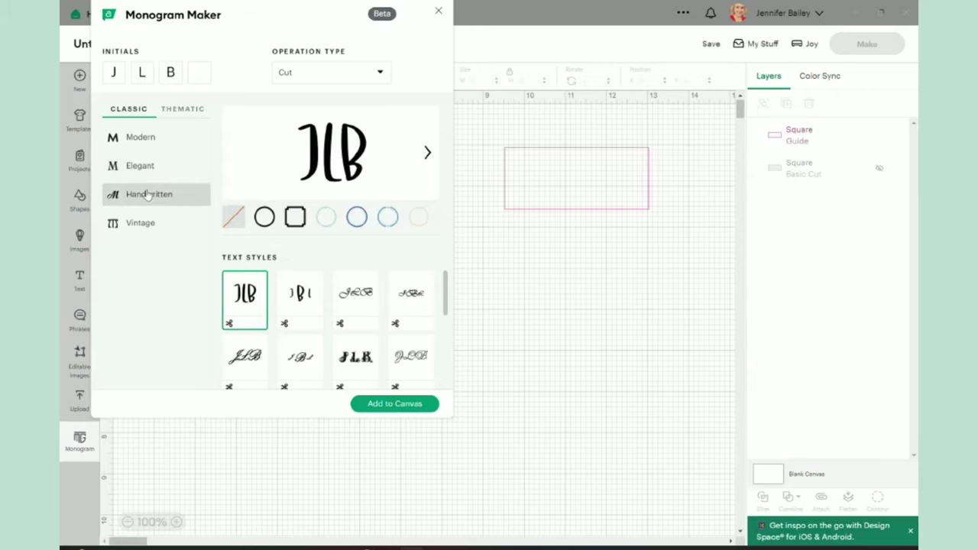
scroll(339, 298, "down", 5)
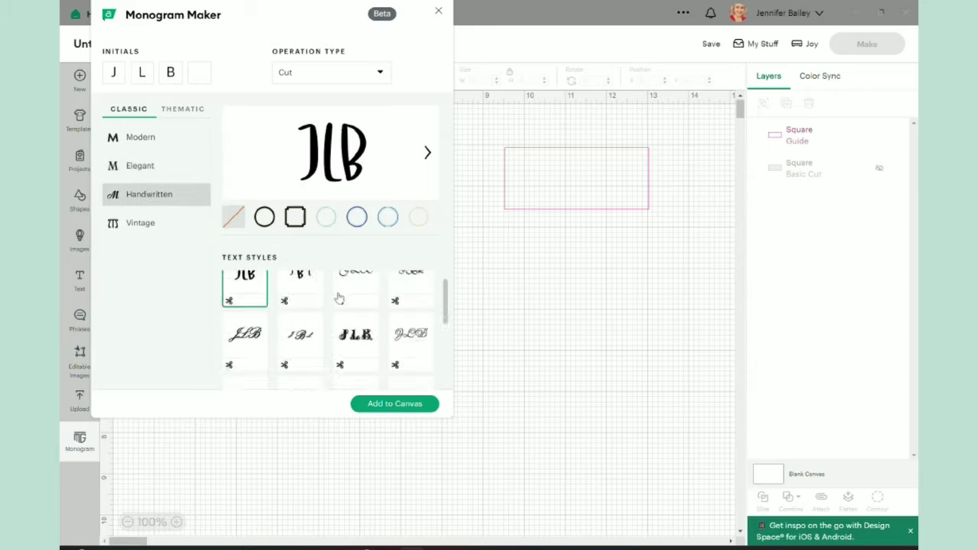
scroll(339, 298, "down", 2)
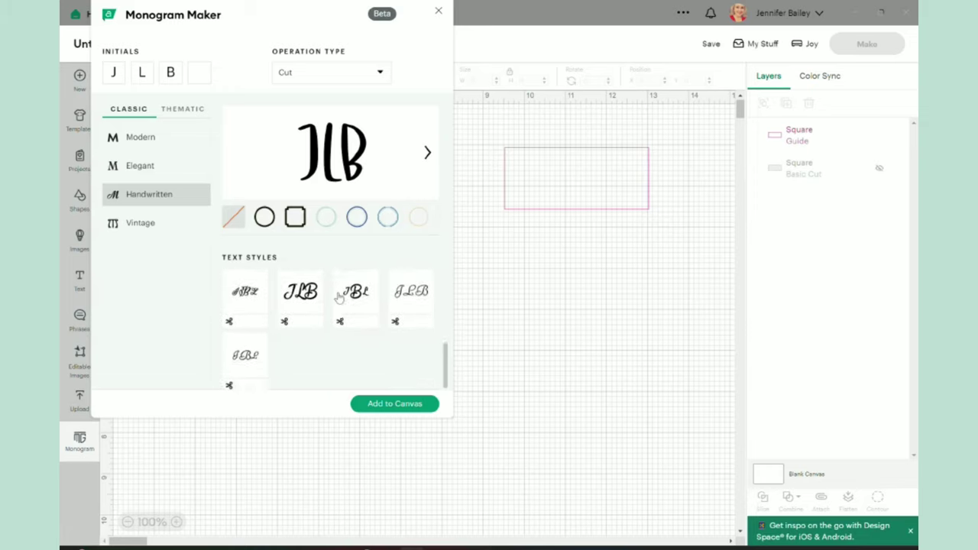
scroll(339, 298, "up", 7)
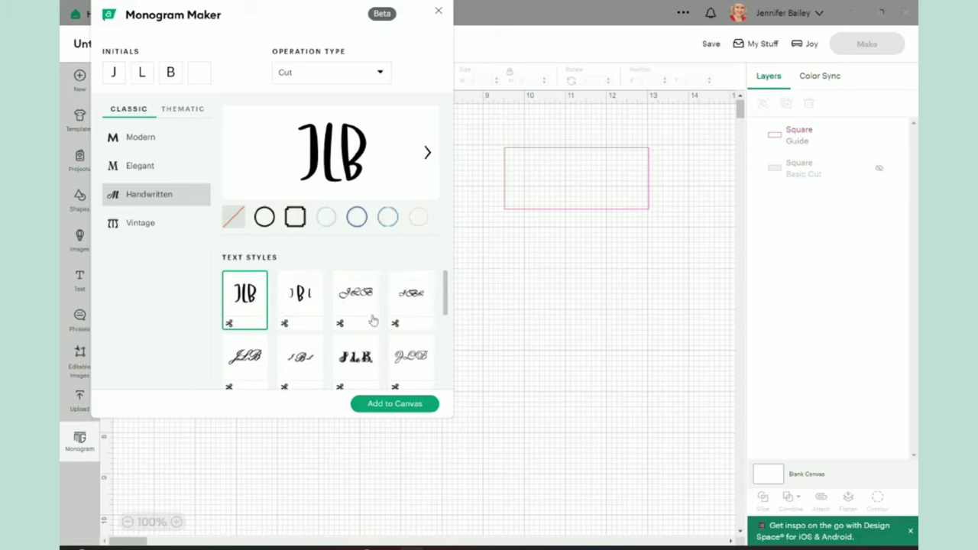
Switch to Vintage and try the outlined, large-centre-letter and bold JLB lettering.
left_click(136, 226)
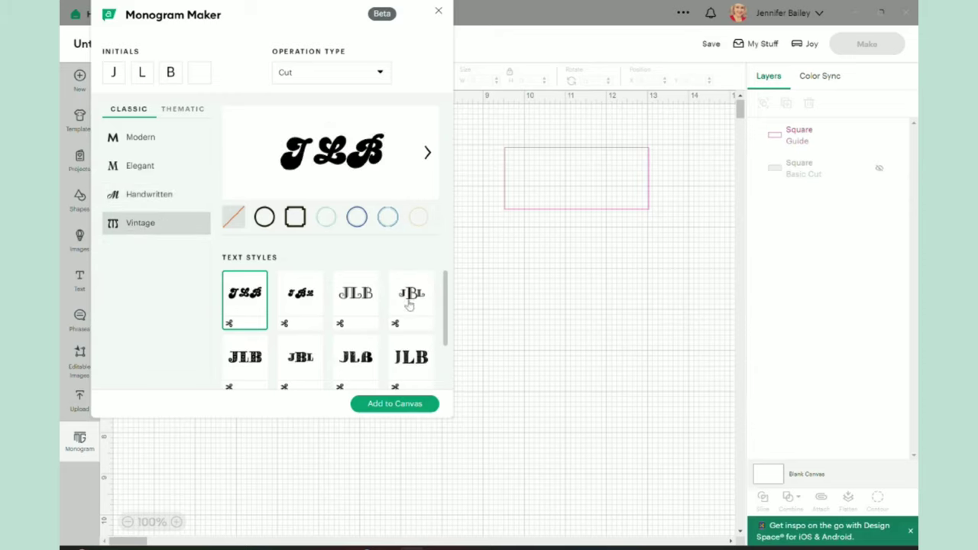
left_click(290, 300)
left_click(367, 301)
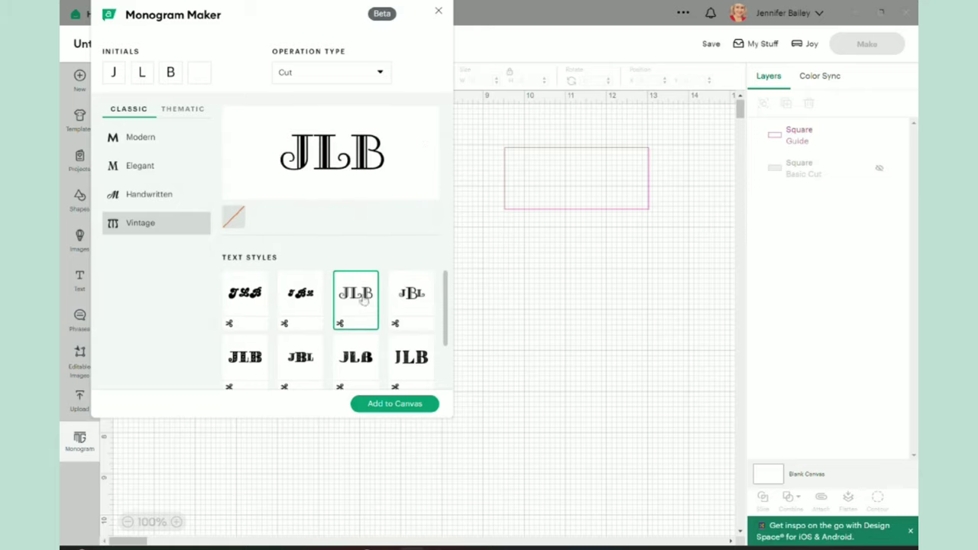
left_click(413, 302)
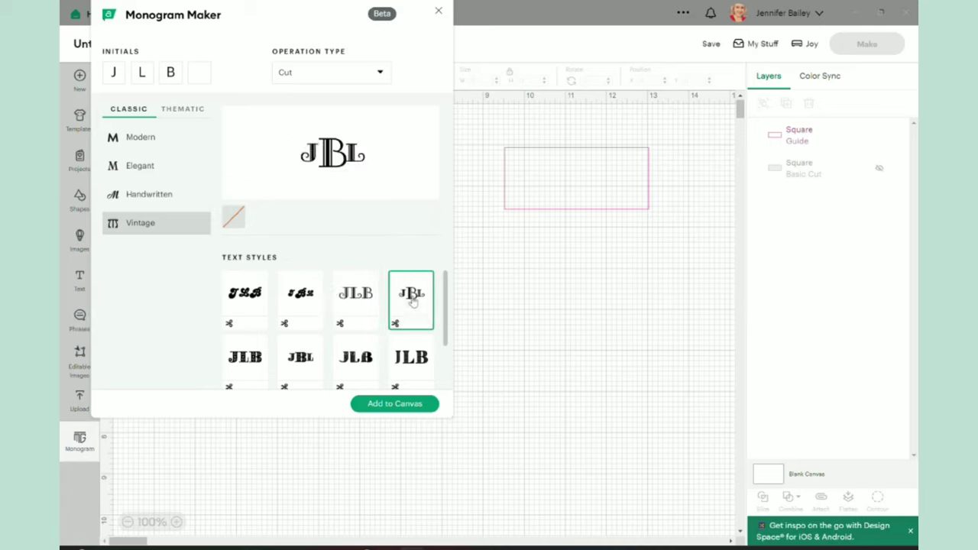
left_click(255, 362)
scroll(255, 362, "down", 1)
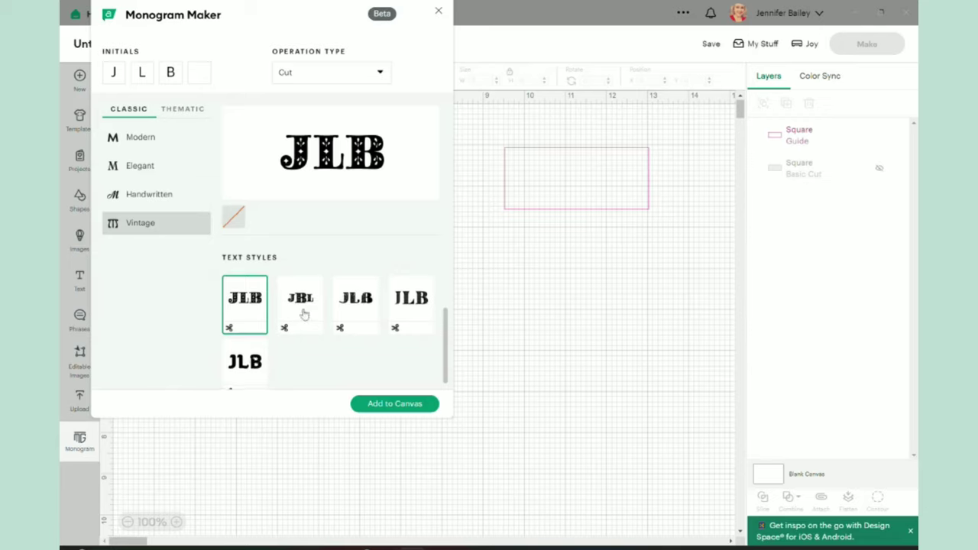
Compare striped, decorative and JBL vintage styles, ending on the fifth bold JLB style.
left_click(301, 314)
left_click(355, 306)
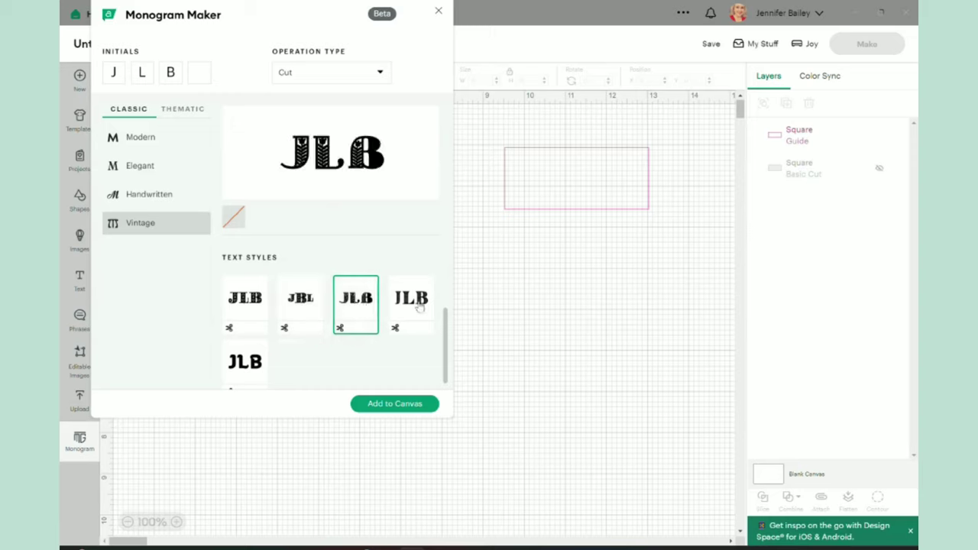
left_click(421, 310)
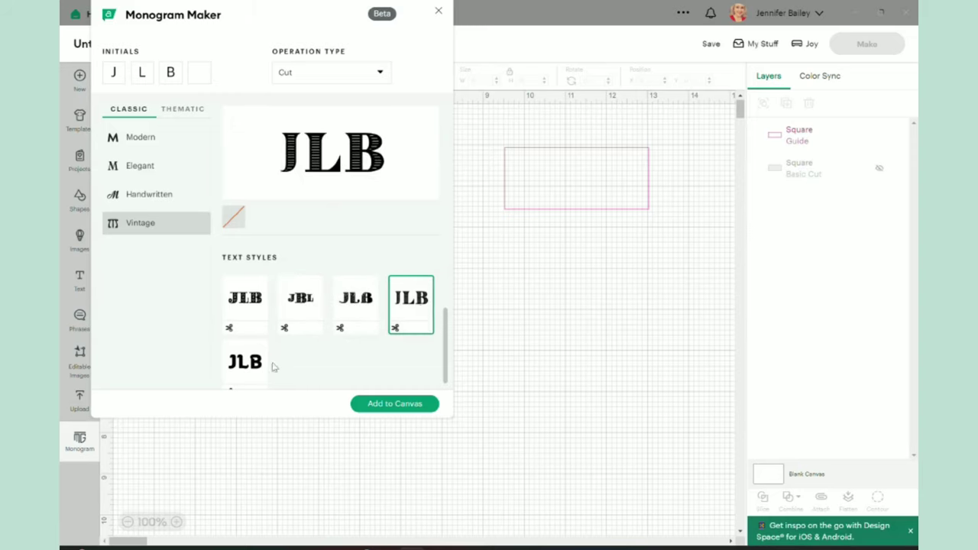
left_click(252, 303)
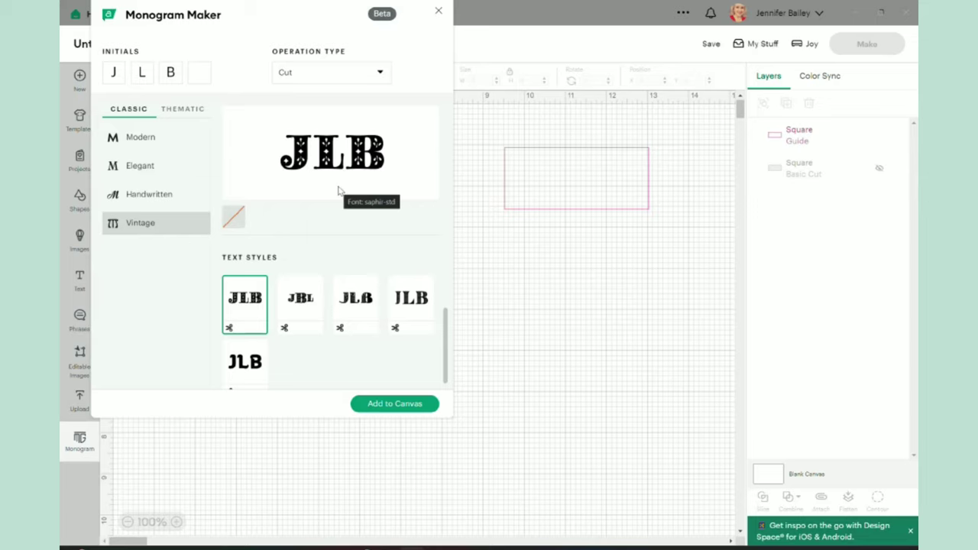
left_click(309, 304)
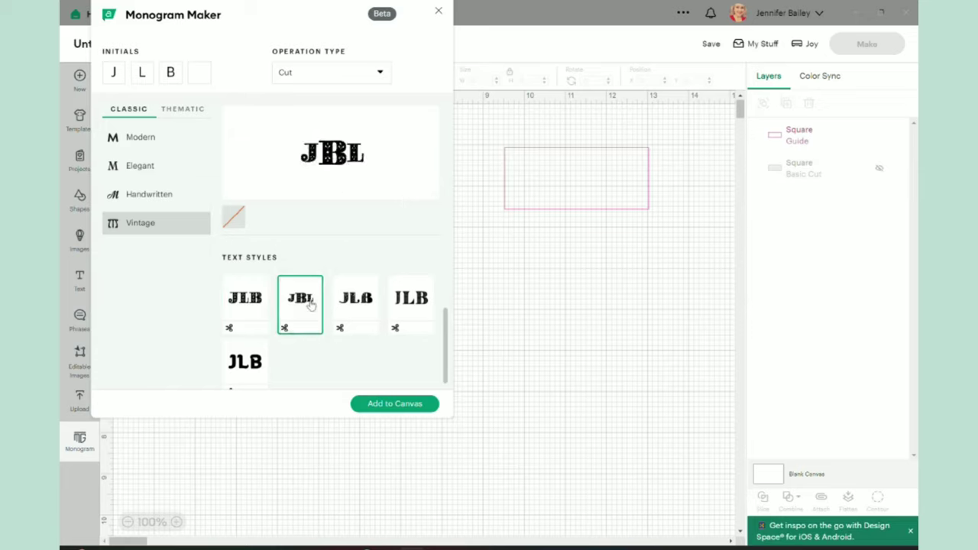
left_click(250, 360)
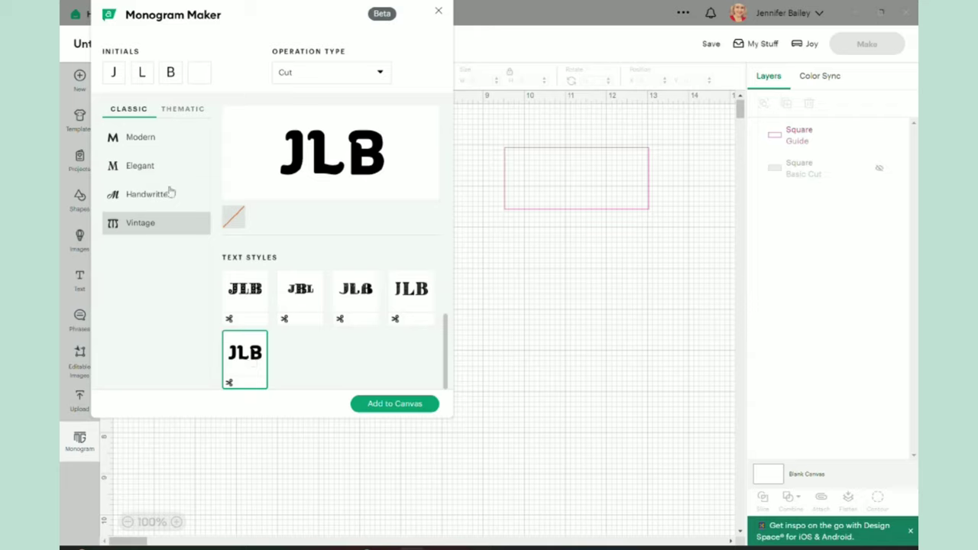
Open the Thematic designs and try several JLB fonts, landing on a script font.
left_click(185, 109)
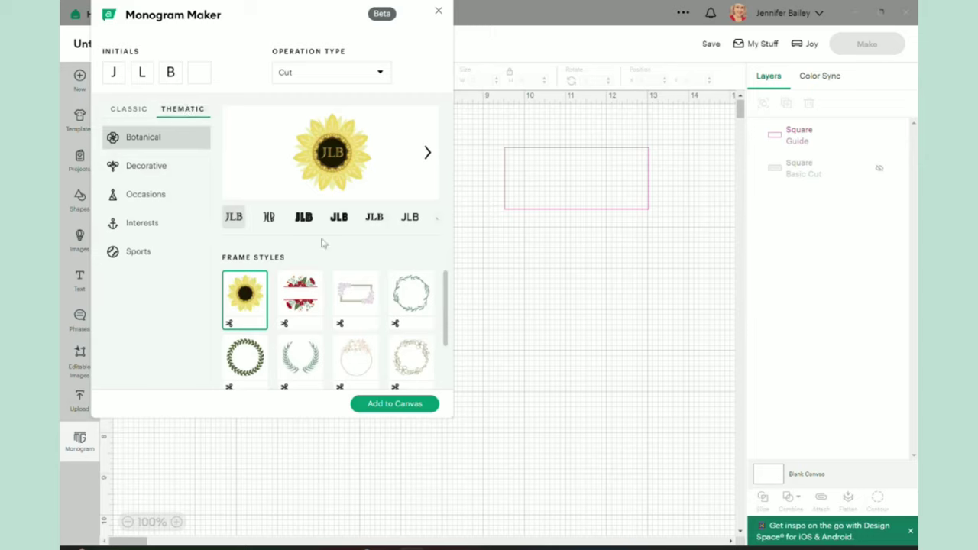
left_click(269, 223)
left_click(305, 222)
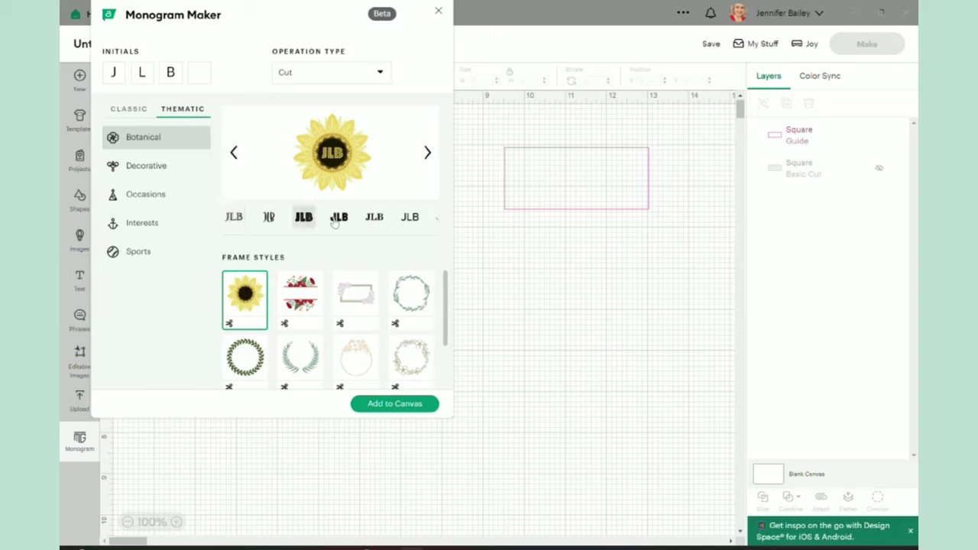
left_click(337, 223)
left_click(380, 220)
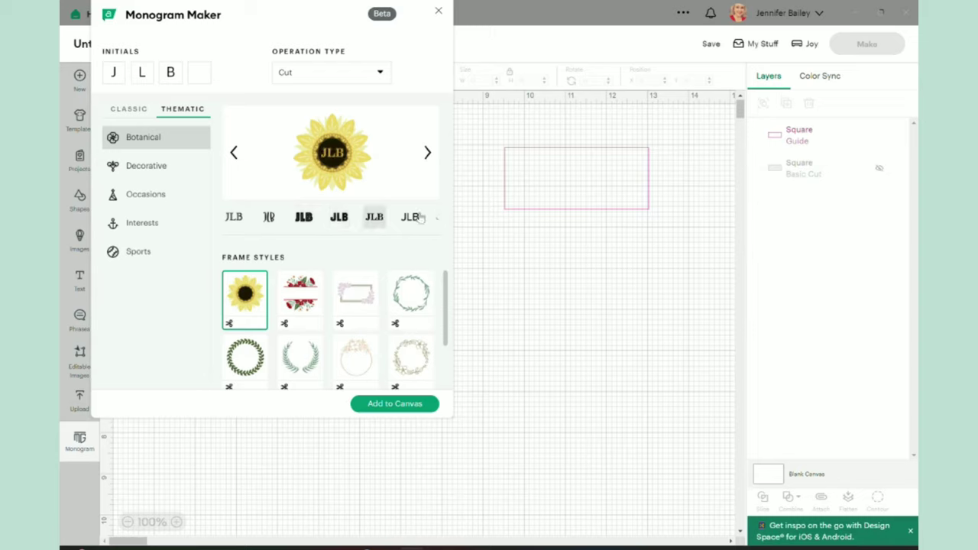
left_click(420, 219)
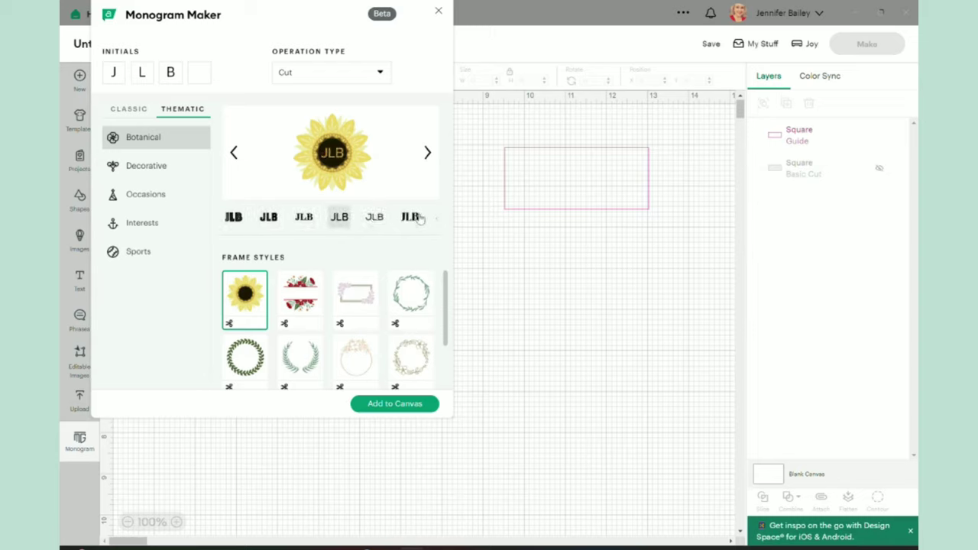
left_click(367, 221)
left_click(377, 221)
scroll(310, 313, "down", 1)
scroll(311, 313, "up", 1)
Compare red-flower, floral rectangle and leafy wreath Botanical frames, choosing the wreath.
left_click(309, 304)
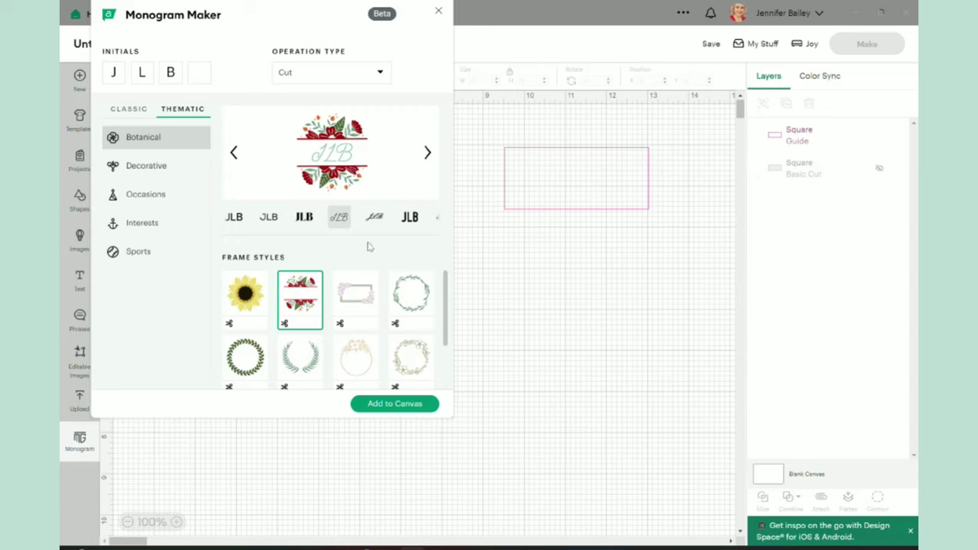
left_click(362, 303)
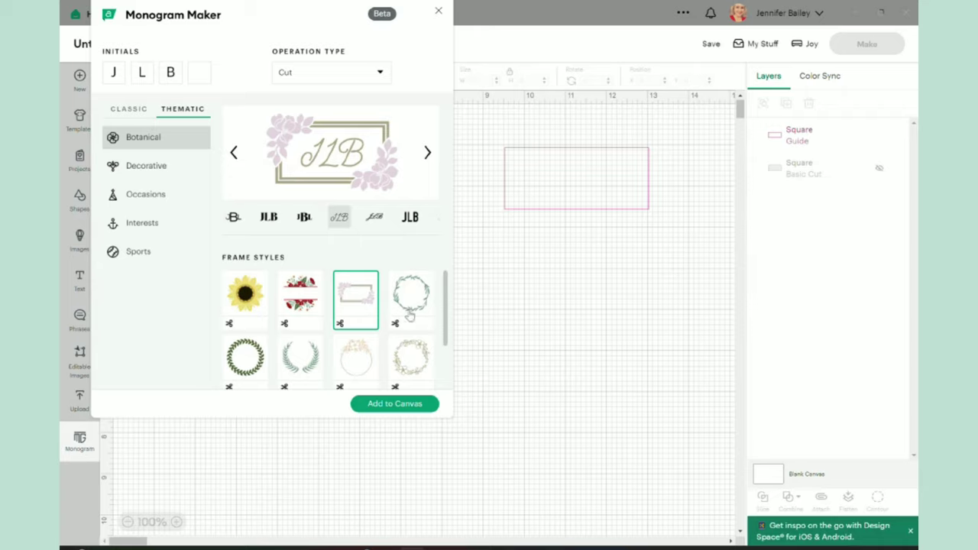
left_click(407, 307)
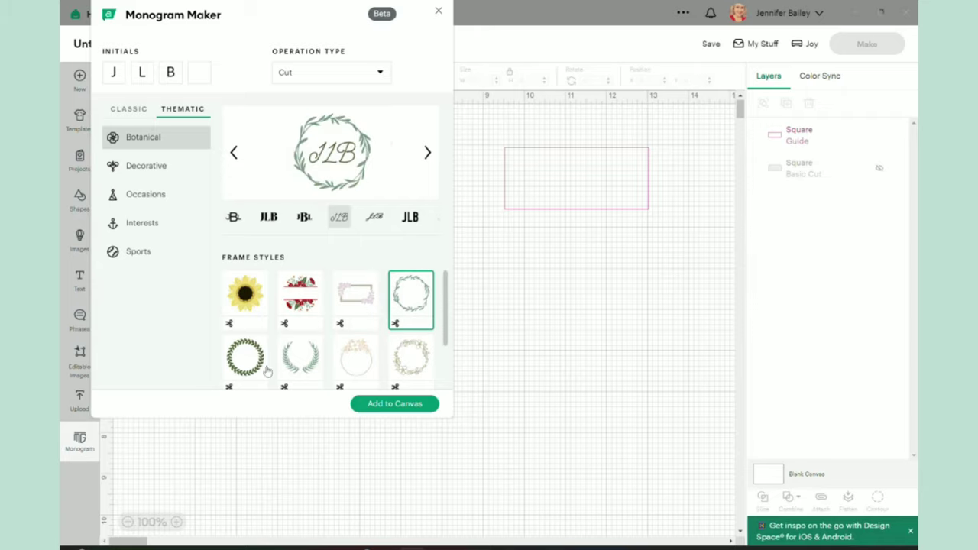
scroll(267, 372, "down", 1)
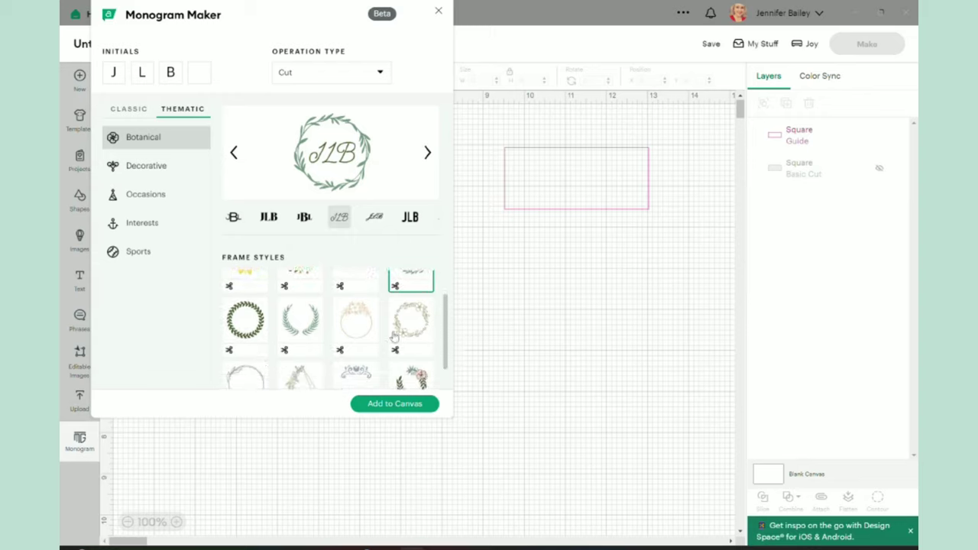
scroll(394, 336, "down", 1)
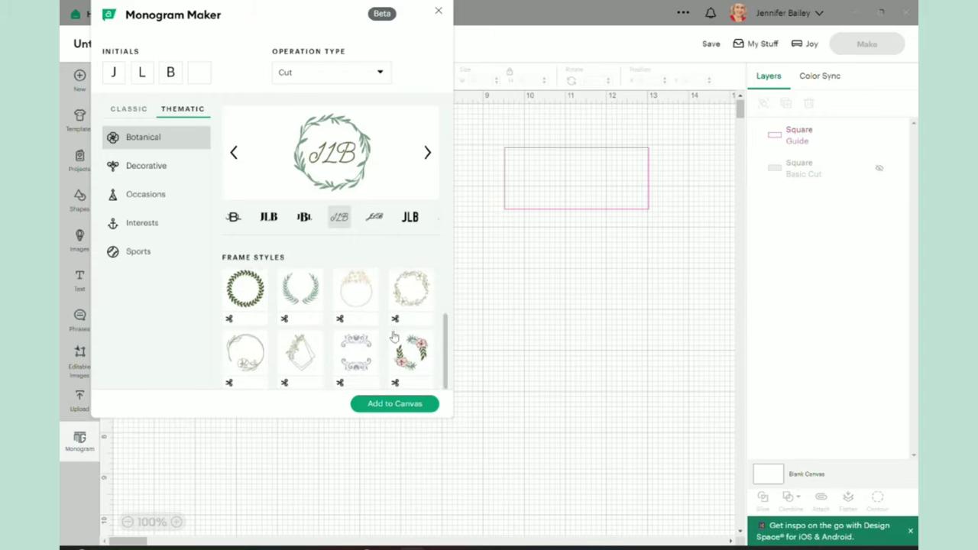
scroll(395, 336, "up", 2)
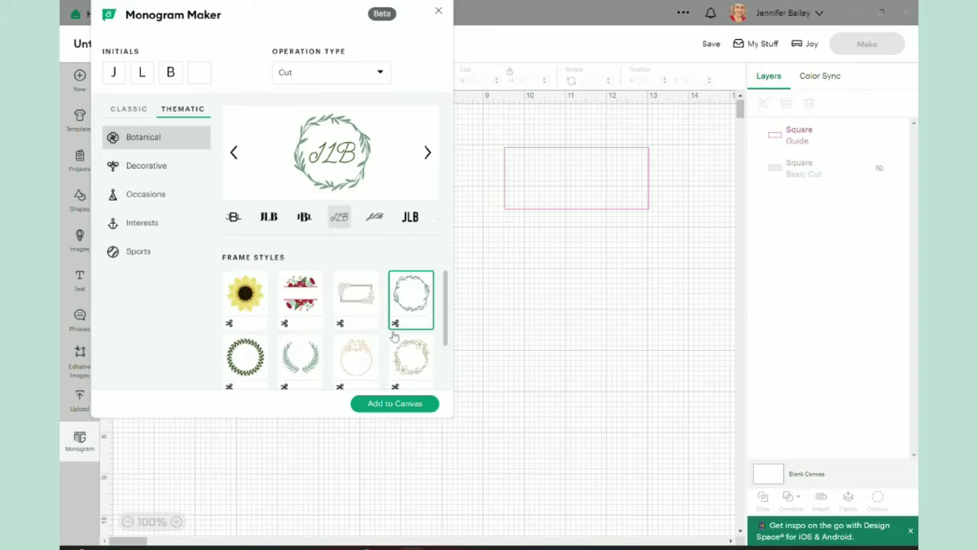
Try bold and JBL lettering inside the wreath, finishing with serif JLB.
left_click(411, 217)
left_click(374, 218)
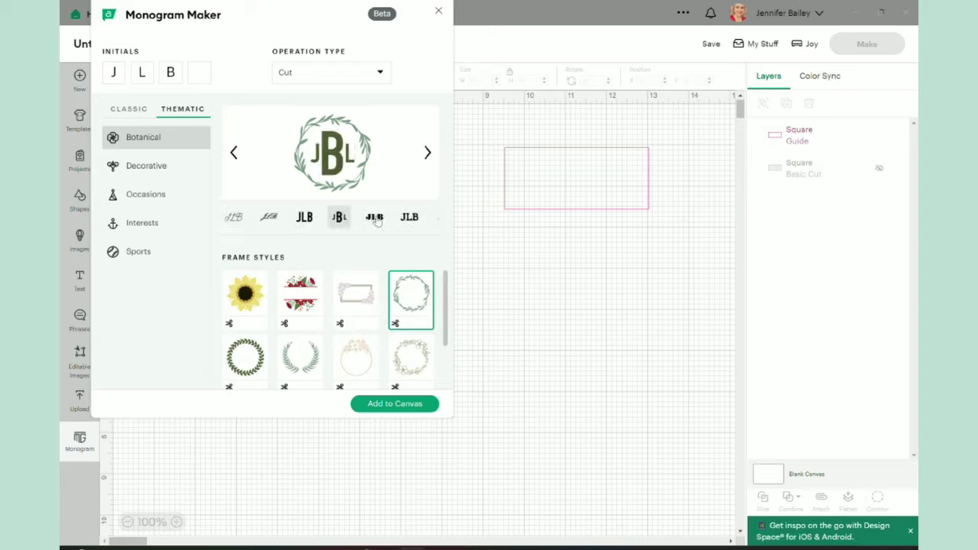
left_click(376, 220)
left_click(371, 221)
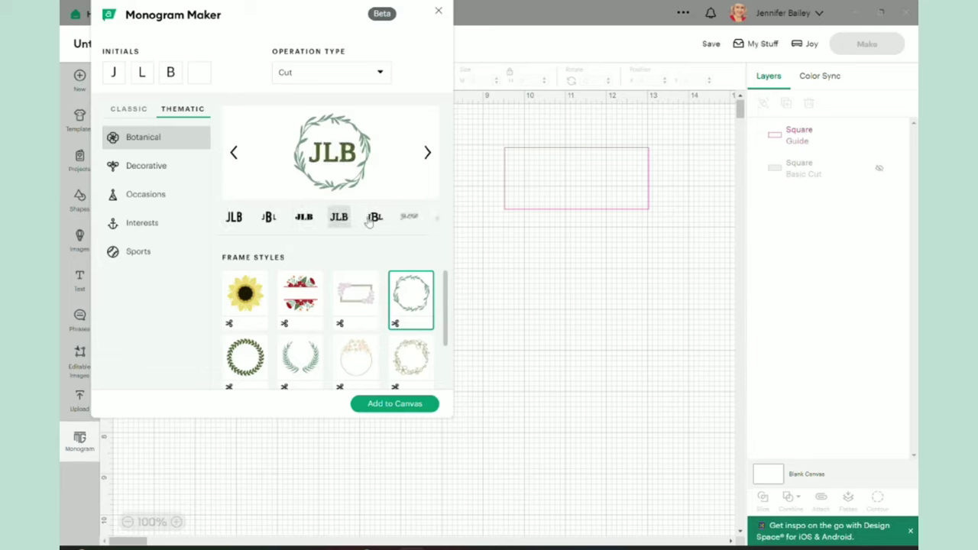
Open the Decorative frames and try the diamond, blue mandala and red square frames.
left_click(131, 169)
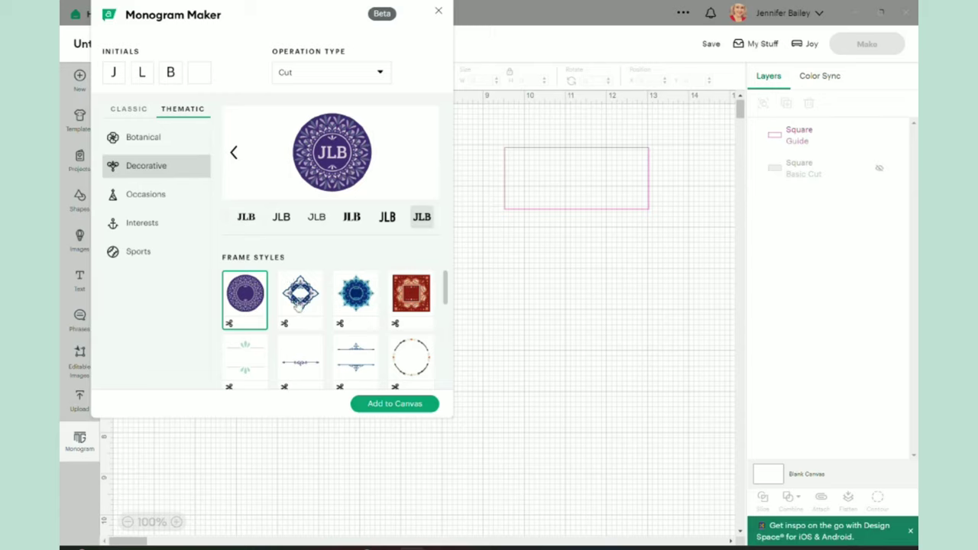
left_click(298, 304)
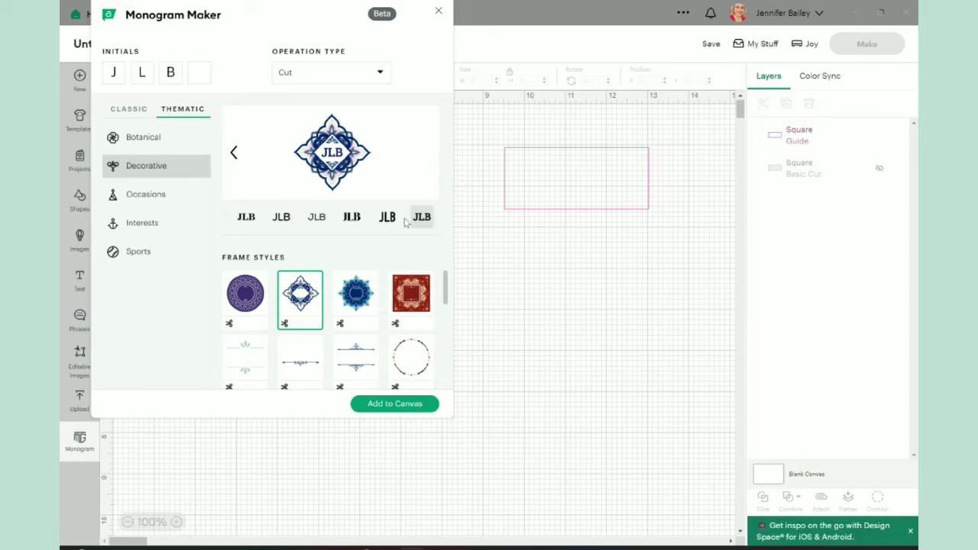
left_click(355, 304)
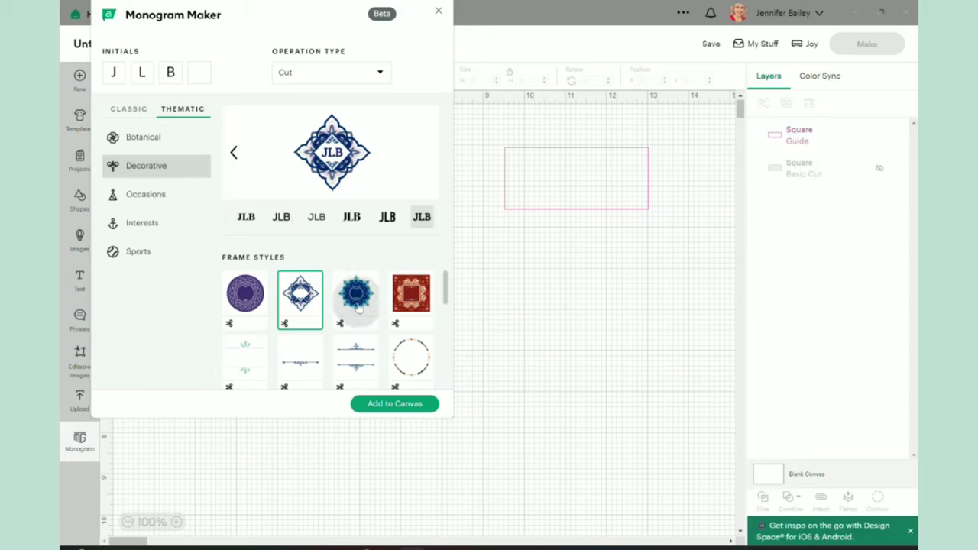
left_click(419, 310)
scroll(419, 309, "down", 2)
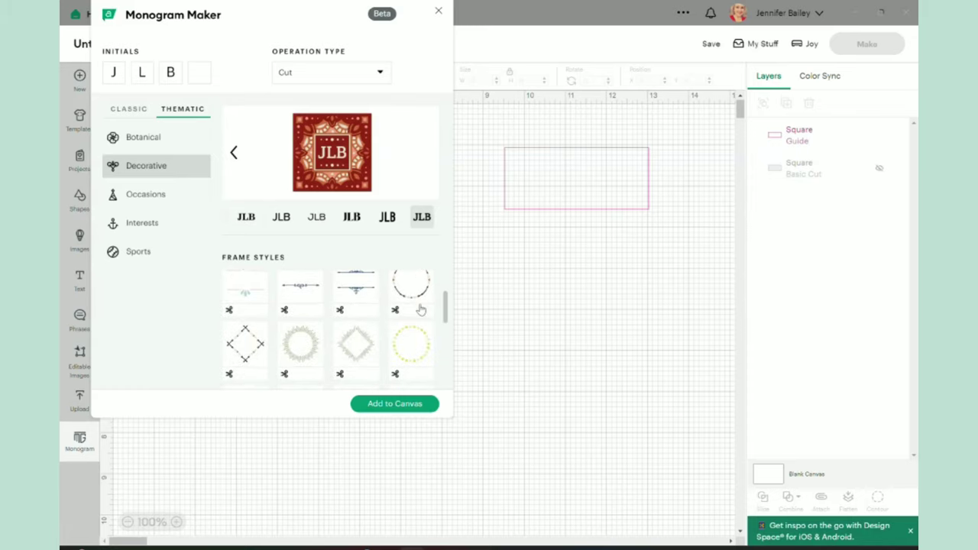
scroll(405, 314, "up", 1)
Try the blue ornamental line frame, then select the gold sunburst frame.
left_click(356, 327)
scroll(356, 327, "down", 1)
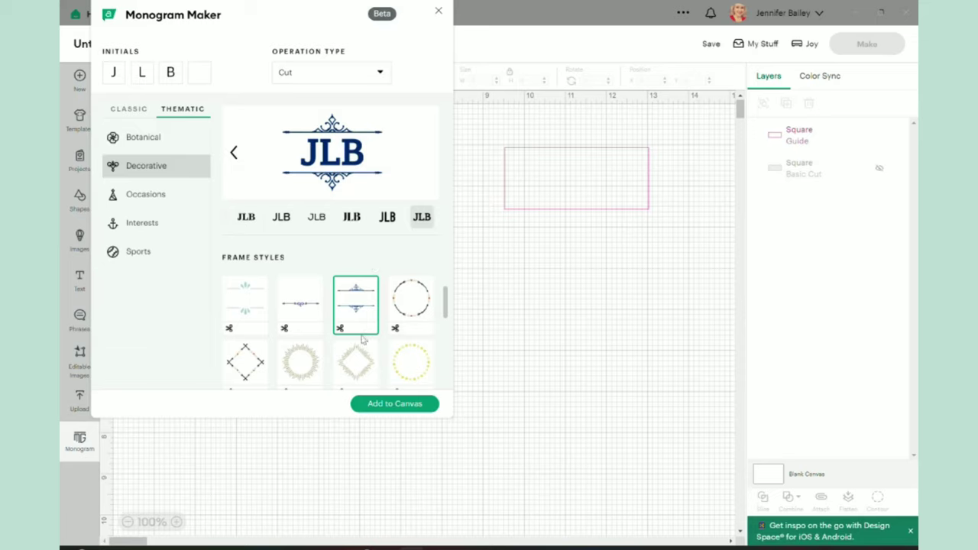
scroll(359, 336, "down", 2)
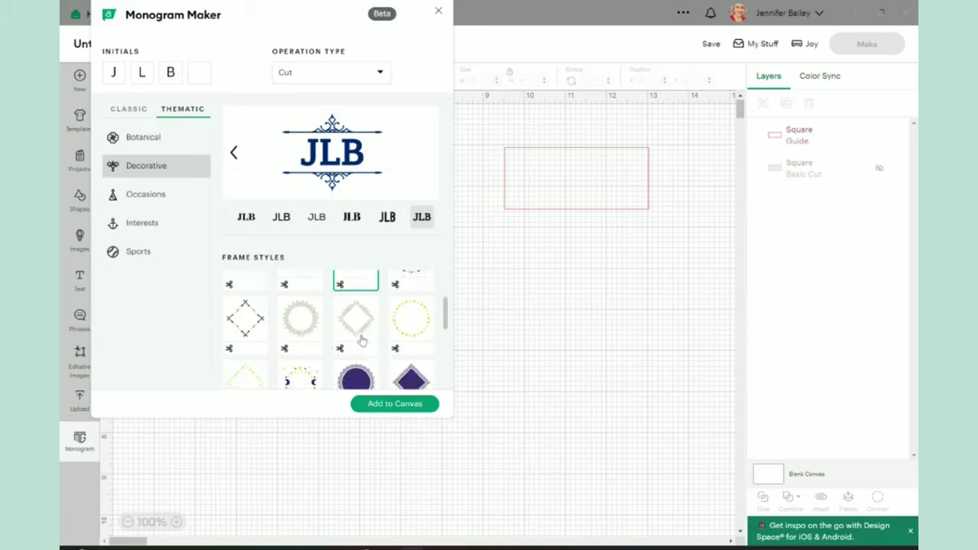
left_click(302, 311)
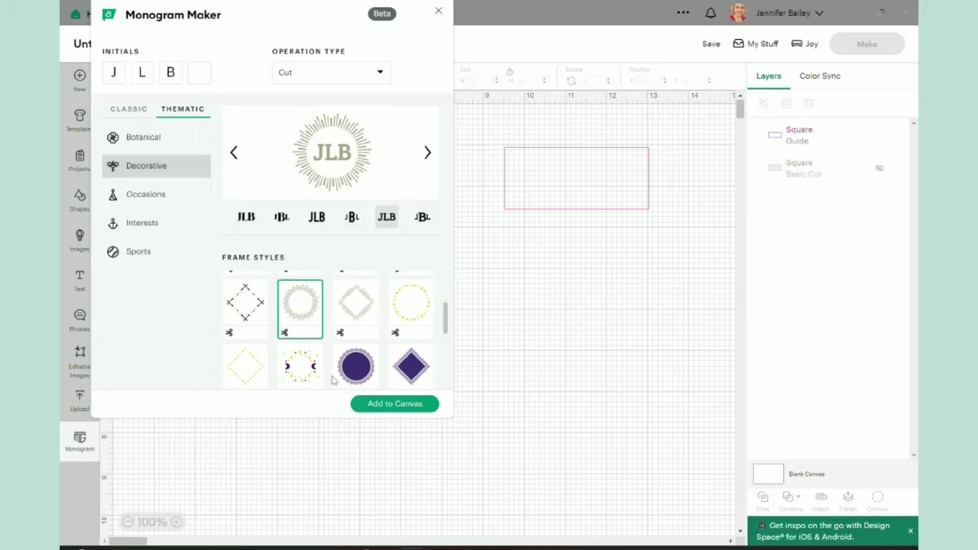
scroll(332, 380, "down", 3)
scroll(332, 379, "down", 3)
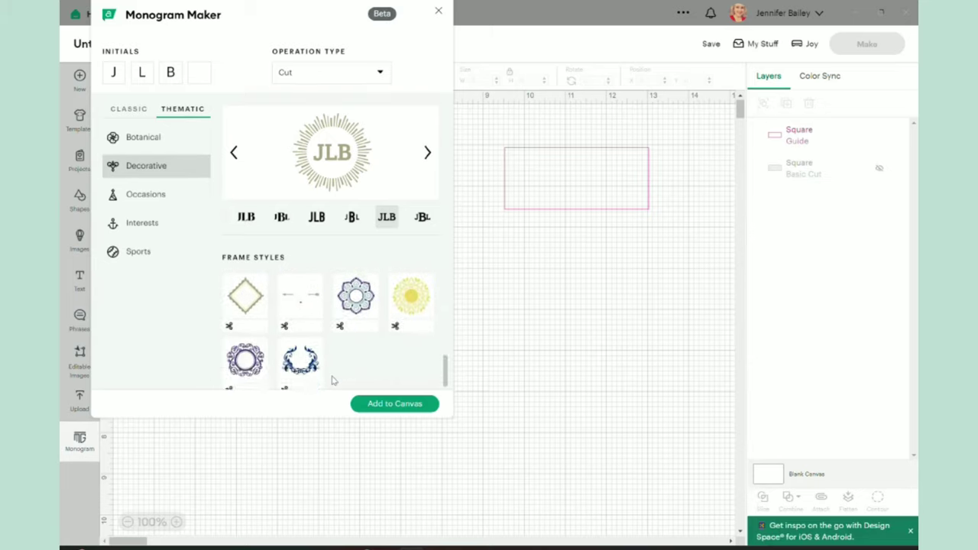
Preview the Occasions frames: ring, sunburst, angel wings, apple, cupcake, heart, maple leaf, pumpkin, shamrock, snowflake, star.
left_click(139, 197)
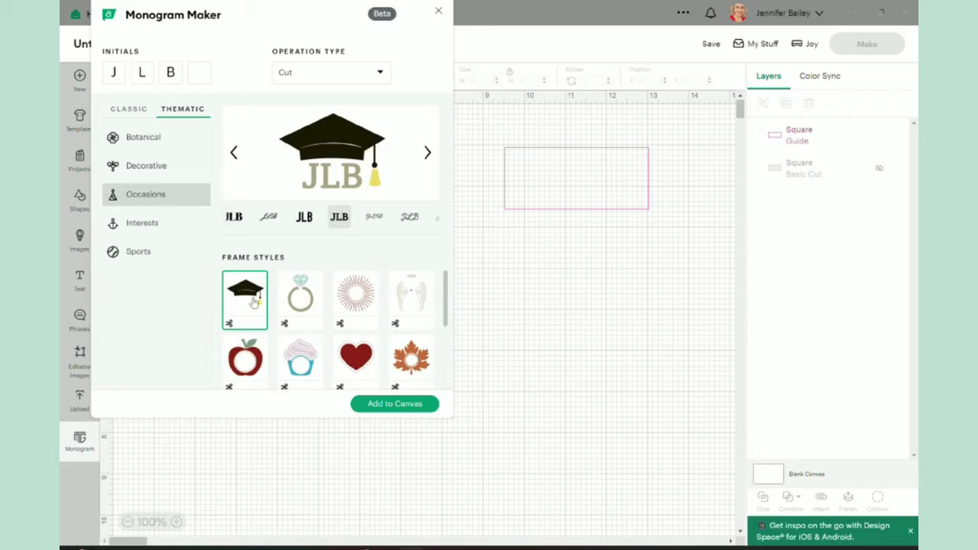
left_click(304, 304)
left_click(367, 309)
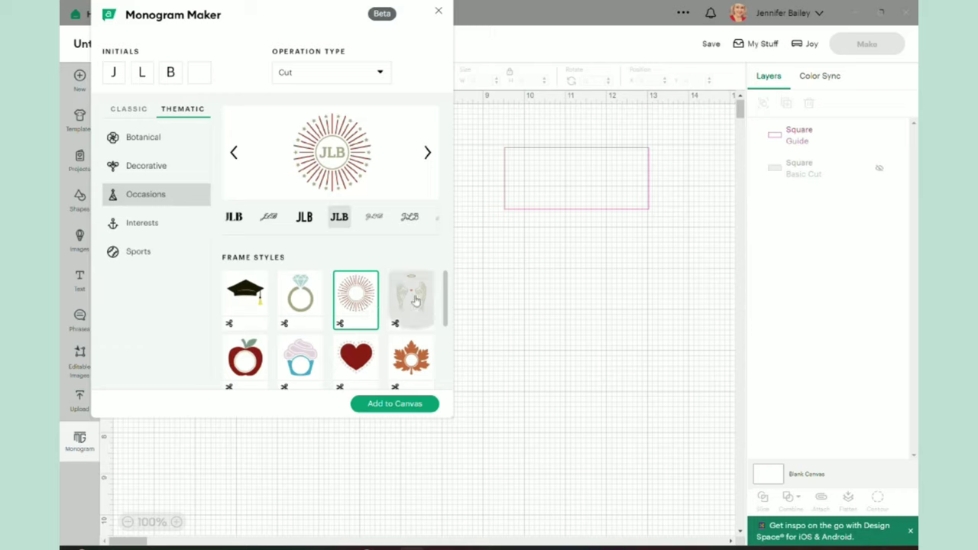
left_click(415, 301)
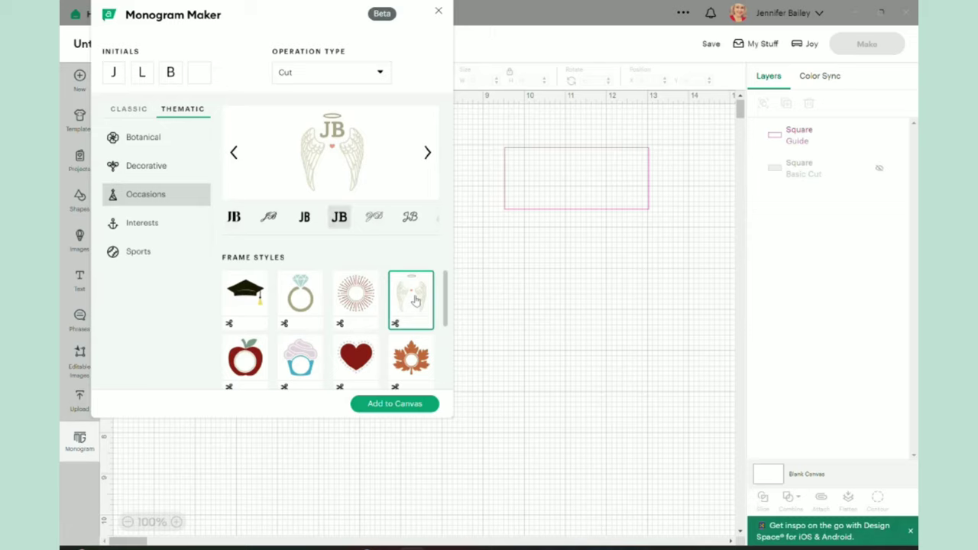
left_click(255, 356)
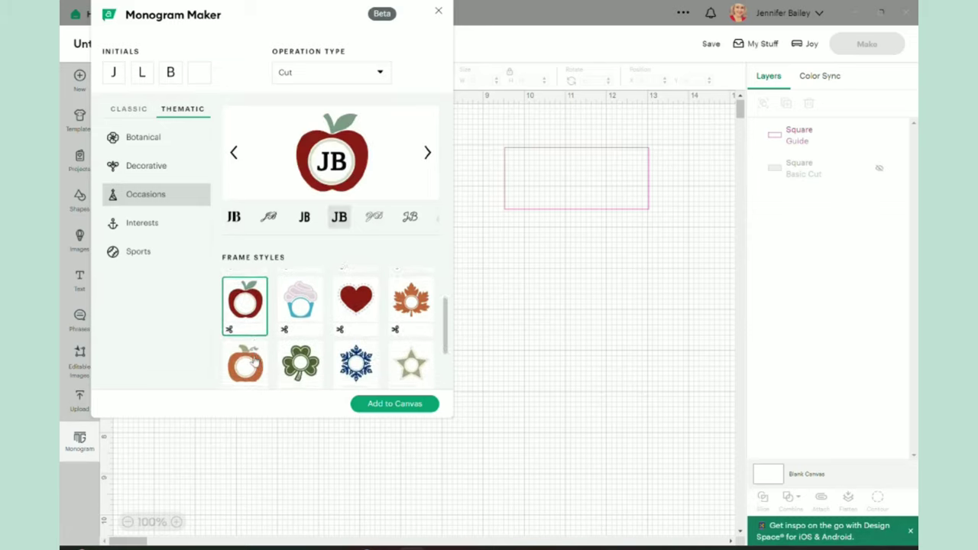
left_click(302, 313)
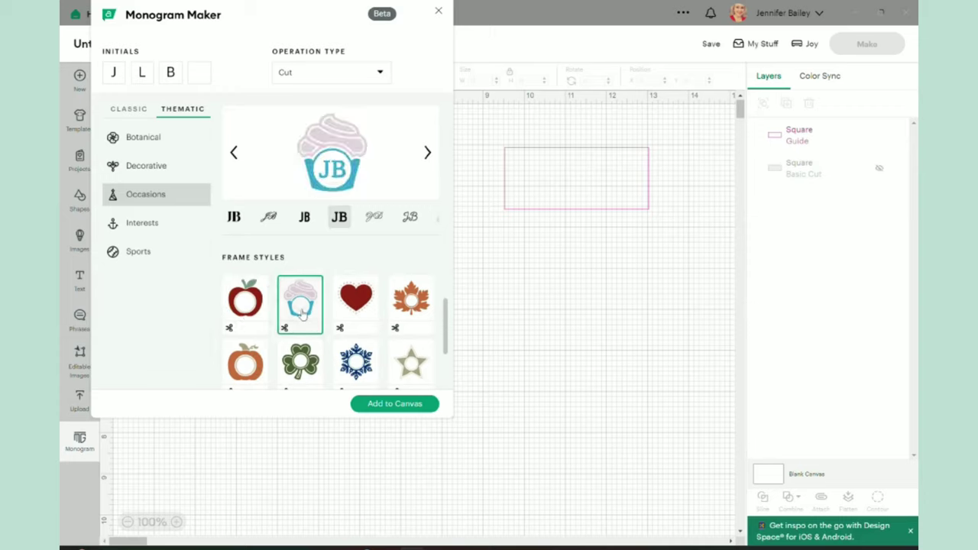
left_click(363, 304)
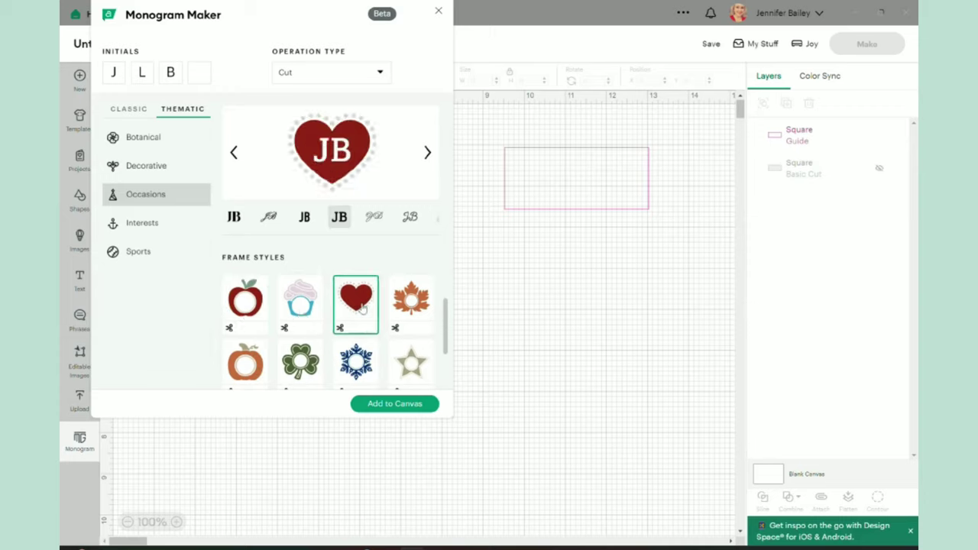
left_click(412, 317)
left_click(250, 372)
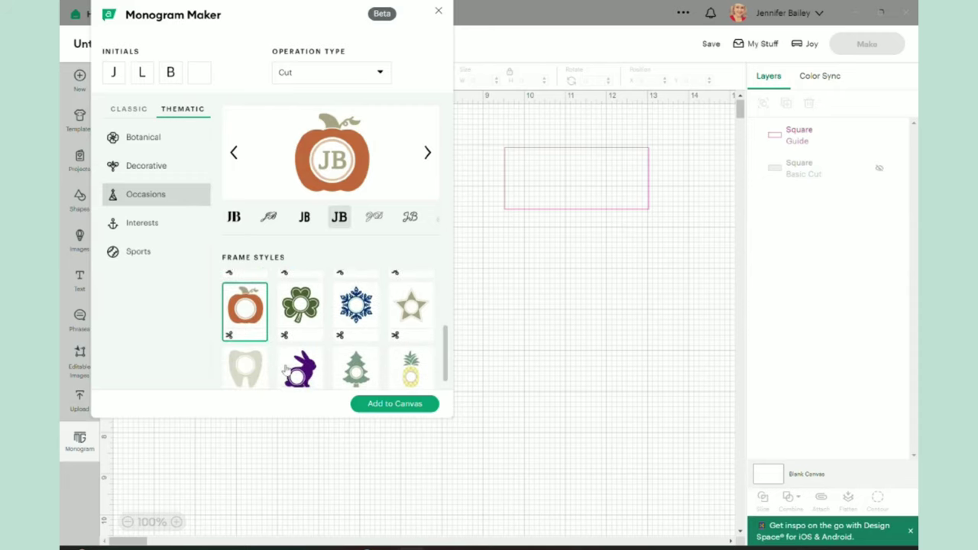
left_click(313, 315)
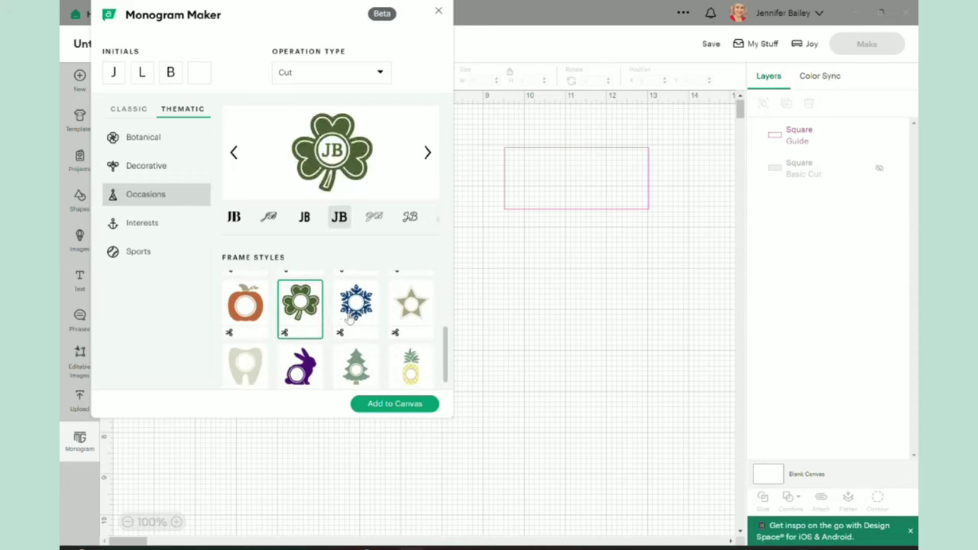
left_click(349, 319)
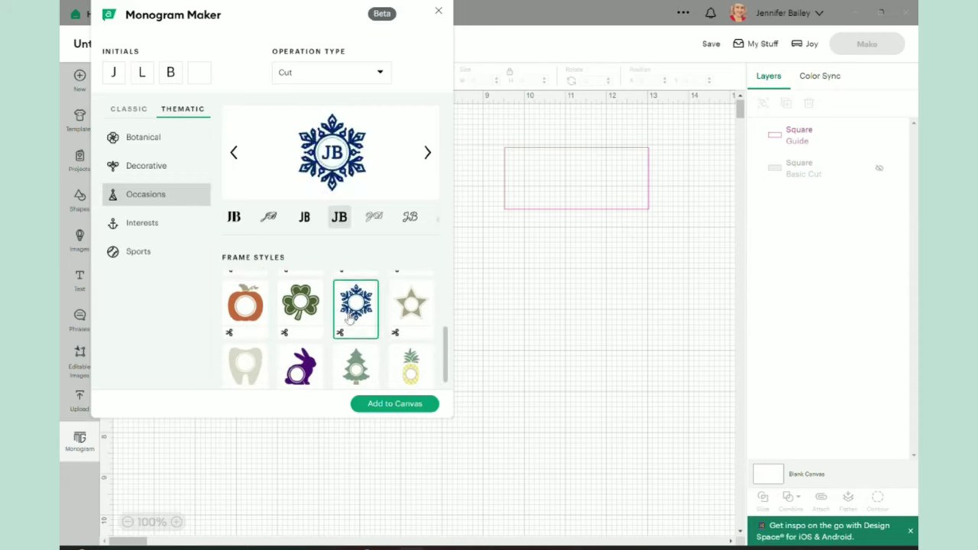
left_click(410, 306)
Compare the tooth, pumpkin, graduation cap and ring frames, settling on the maple leaf frame.
scroll(399, 349, "down", 1)
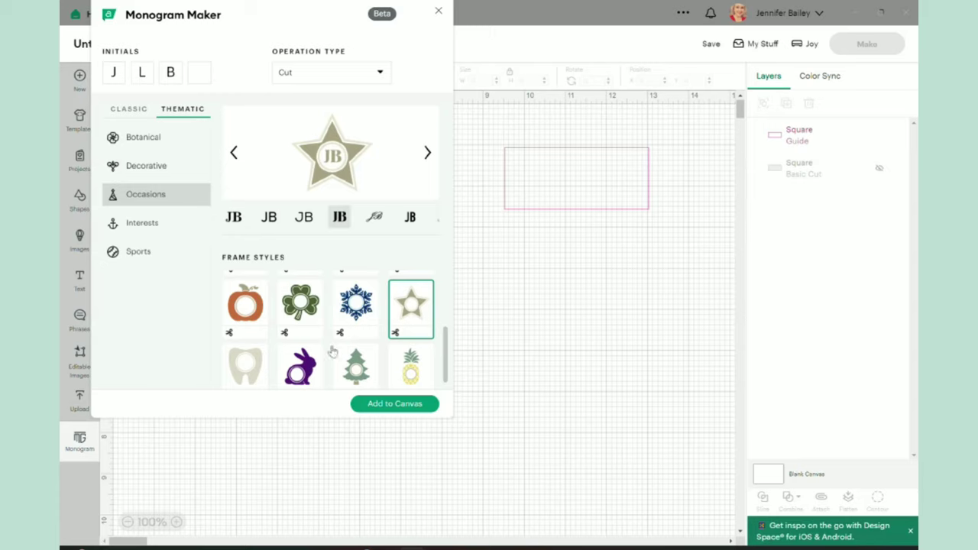
left_click(249, 365)
left_click(247, 282)
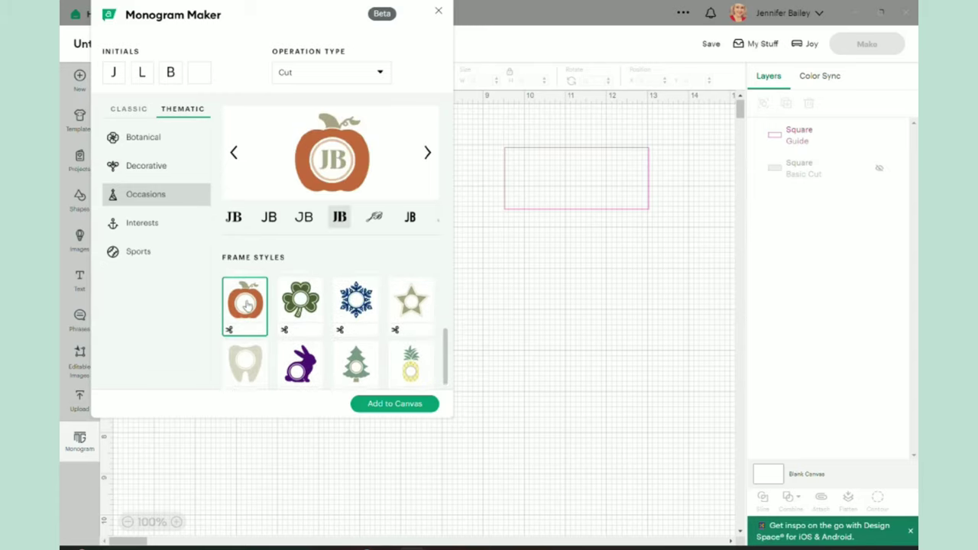
scroll(246, 305, "up", 5)
left_click(254, 287)
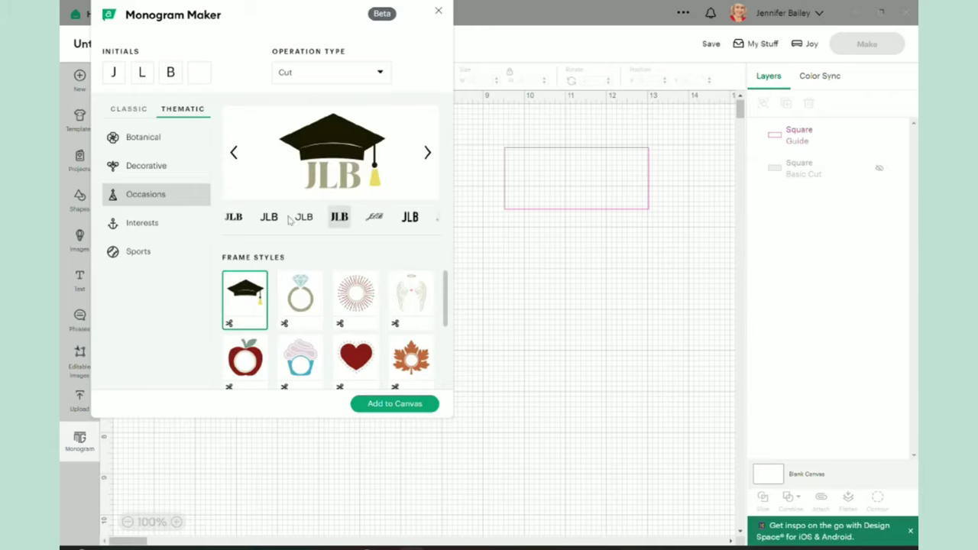
left_click(290, 300)
scroll(412, 359, "down", 1)
left_click(417, 360)
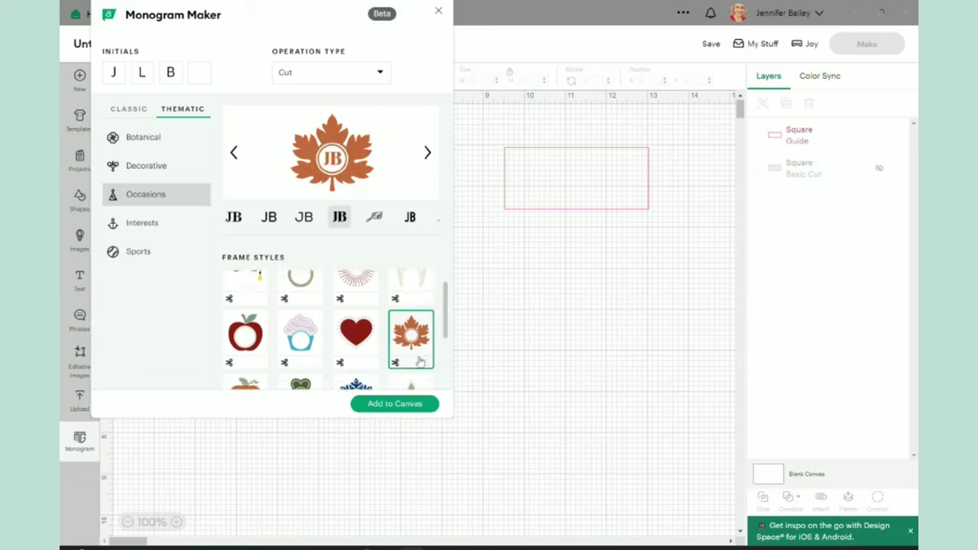
scroll(419, 361, "down", 1)
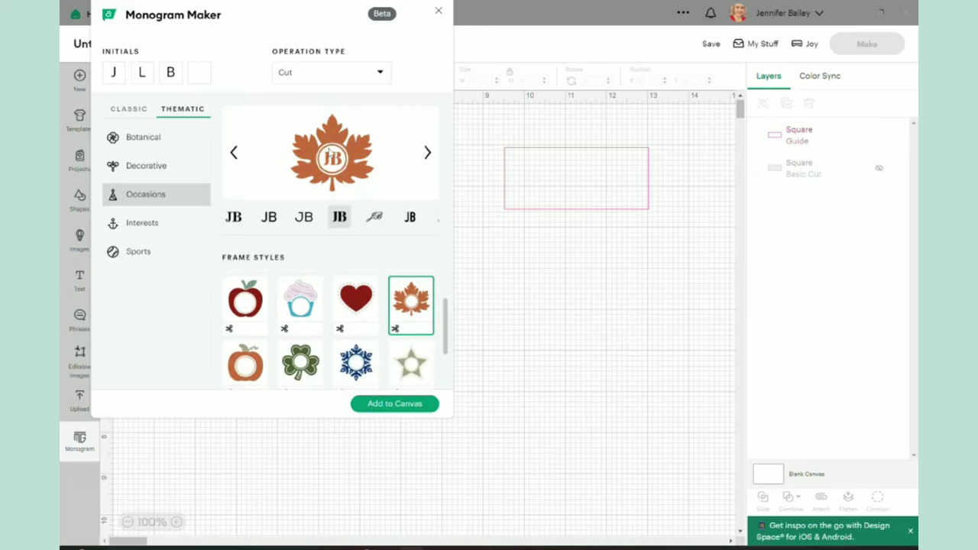
Show the Interests frames and preview crown, heartbeat heart, butterfly, fishing hook, anchor and flamingo.
left_click(136, 224)
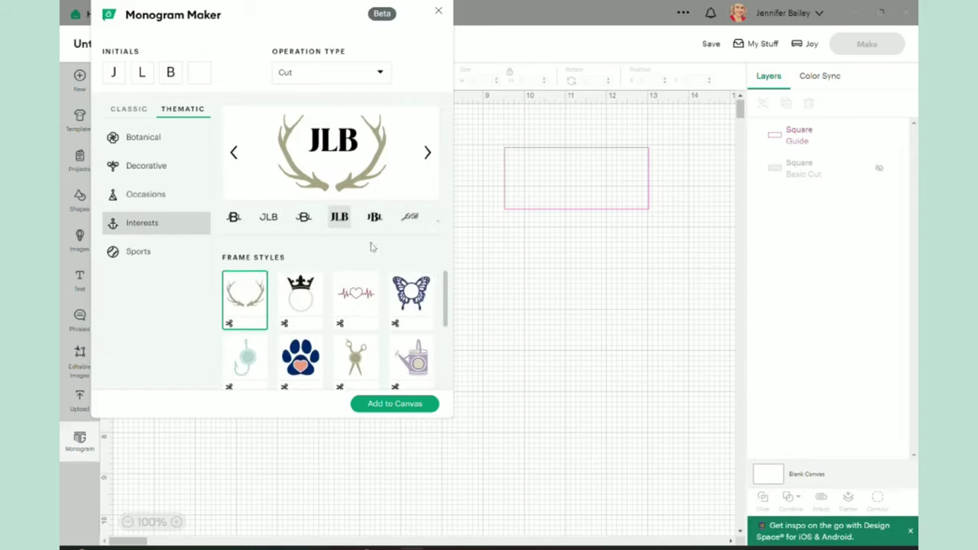
left_click(299, 310)
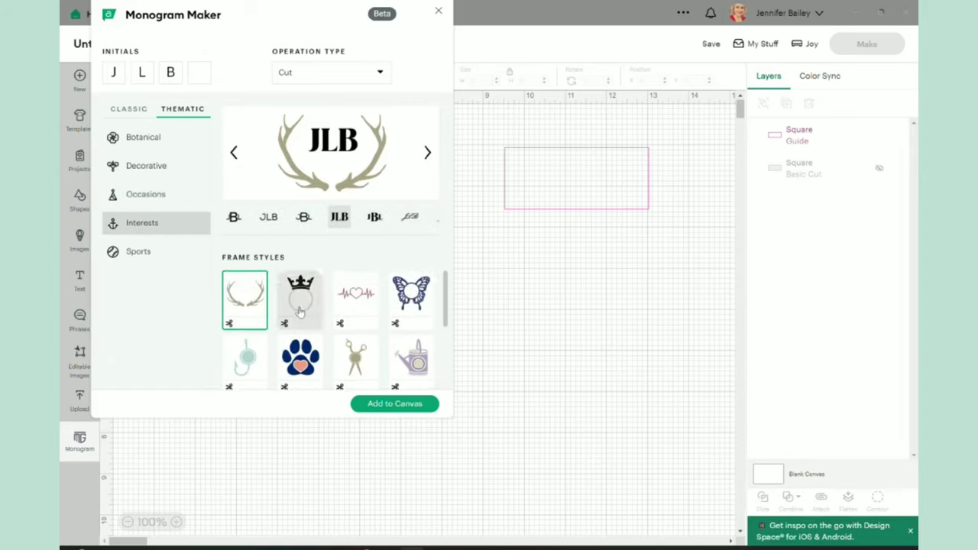
left_click(357, 300)
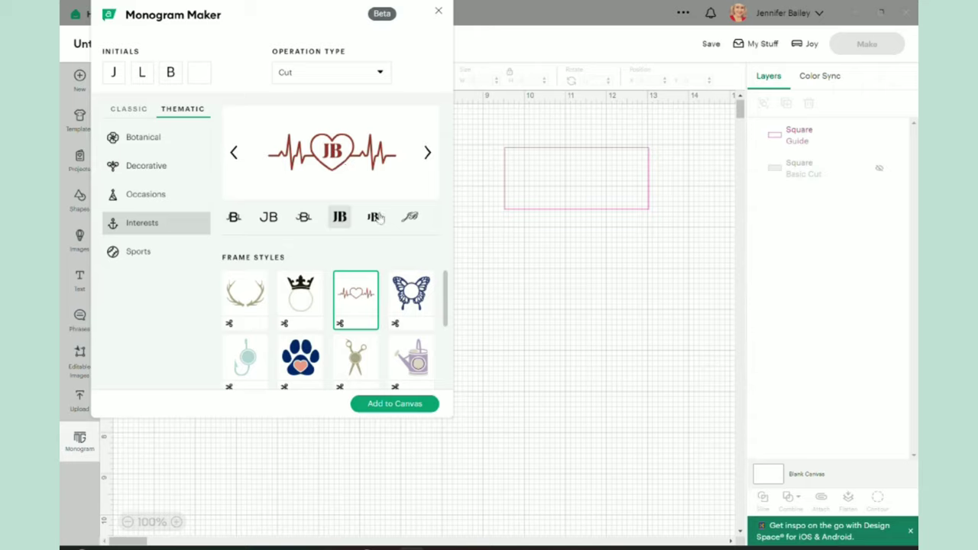
left_click(414, 304)
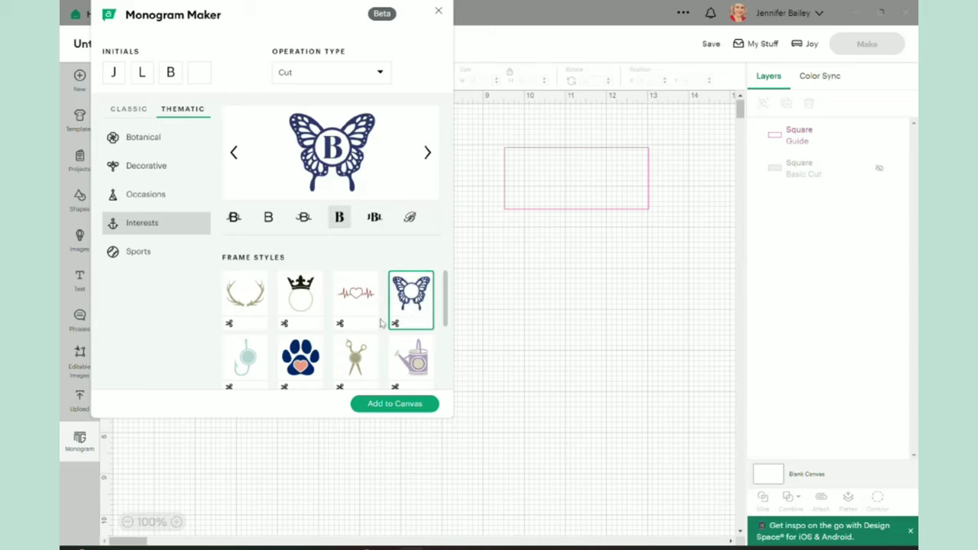
scroll(255, 361, "down", 1)
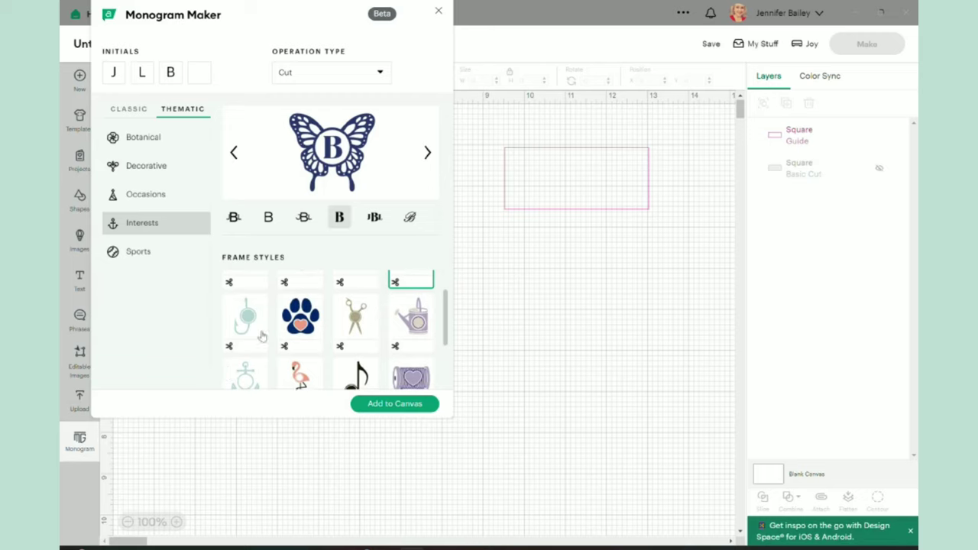
left_click(255, 330)
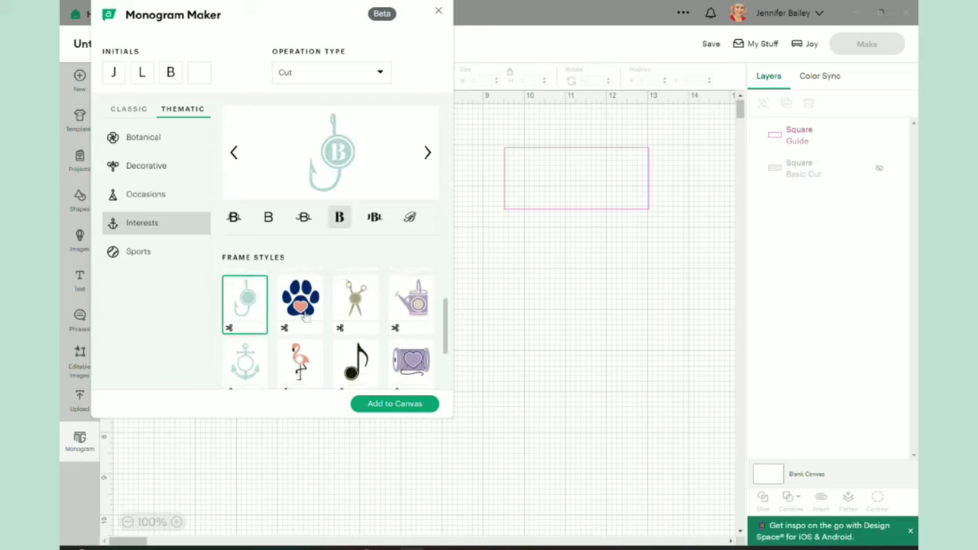
left_click(237, 379)
scroll(237, 378, "down", 1)
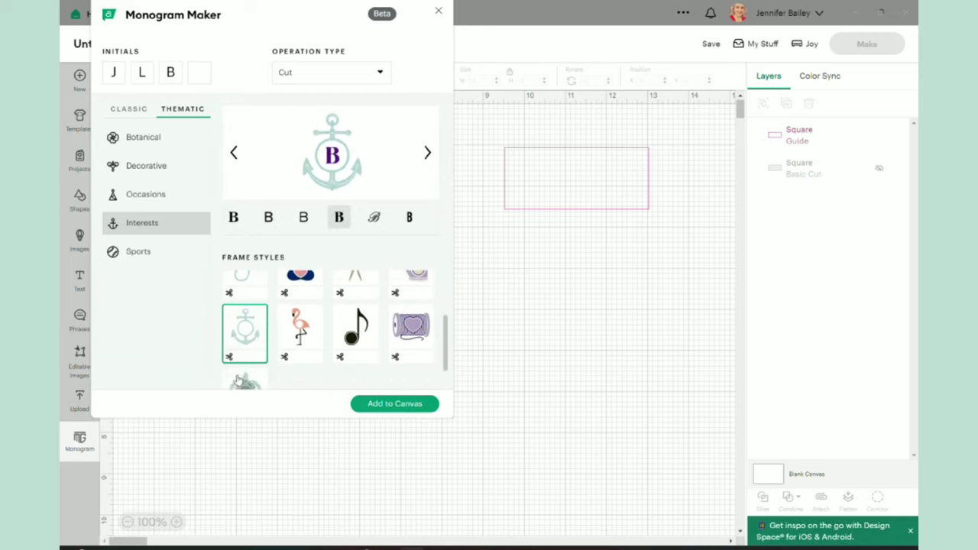
left_click(298, 305)
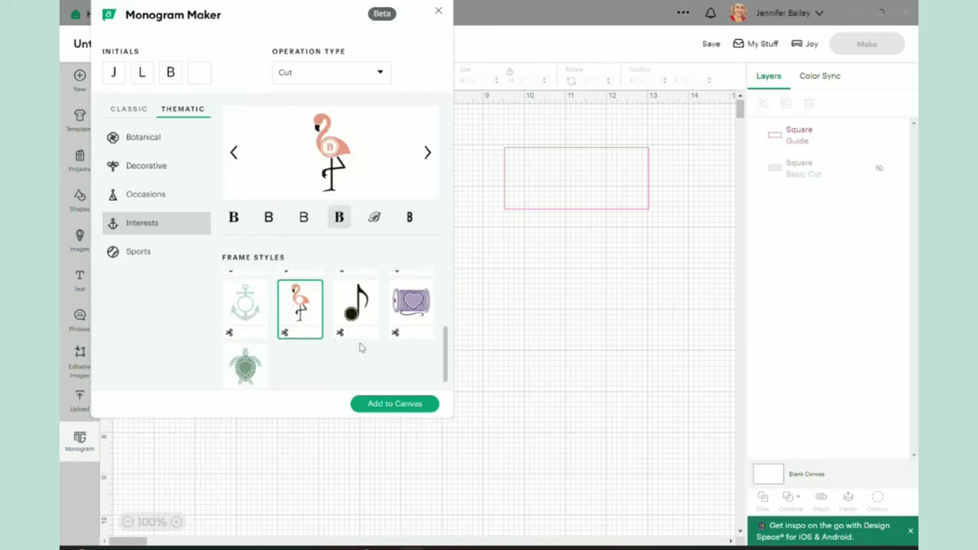
Preview the thread spool, scissors, watering can, music note and turtle frames.
scroll(375, 328, "up", 1)
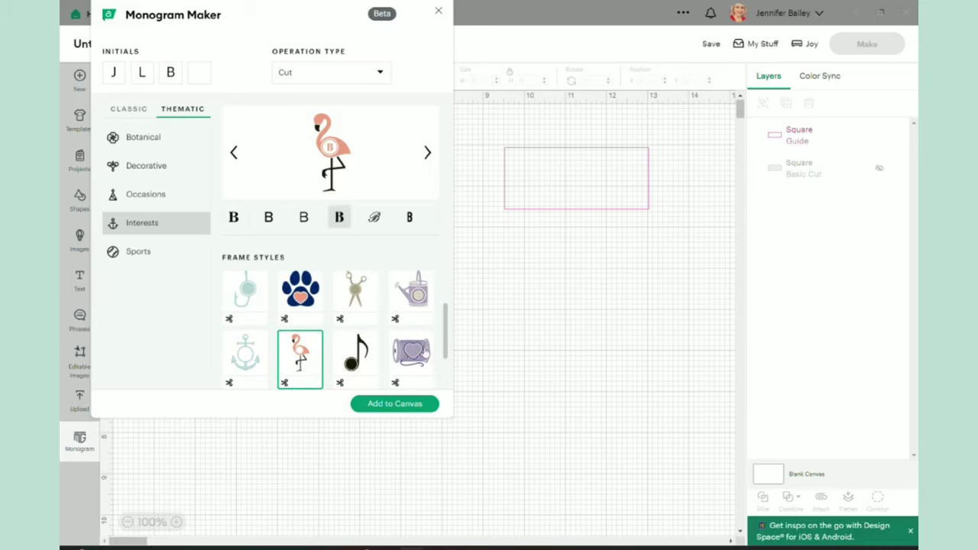
left_click(425, 352)
scroll(404, 340, "up", 2)
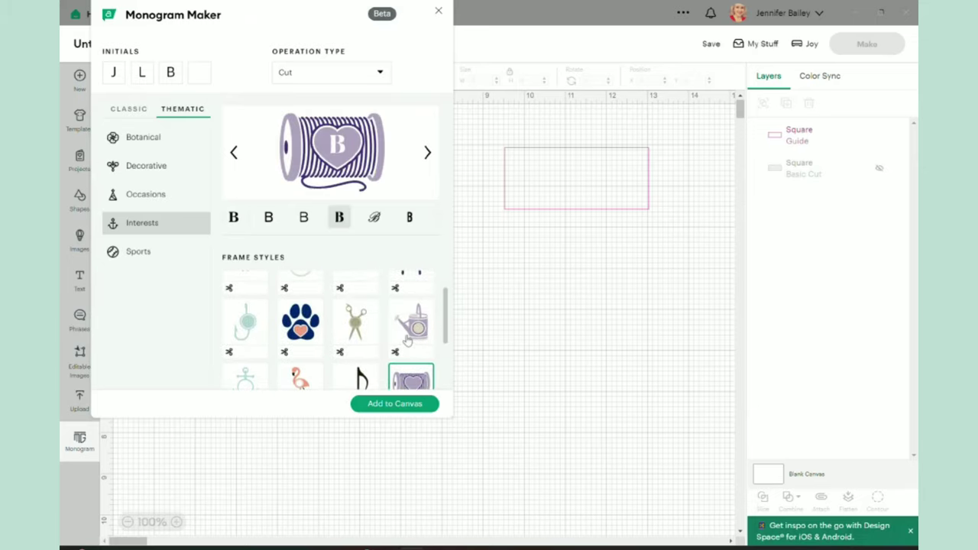
left_click(369, 336)
scroll(390, 321, "down", 1)
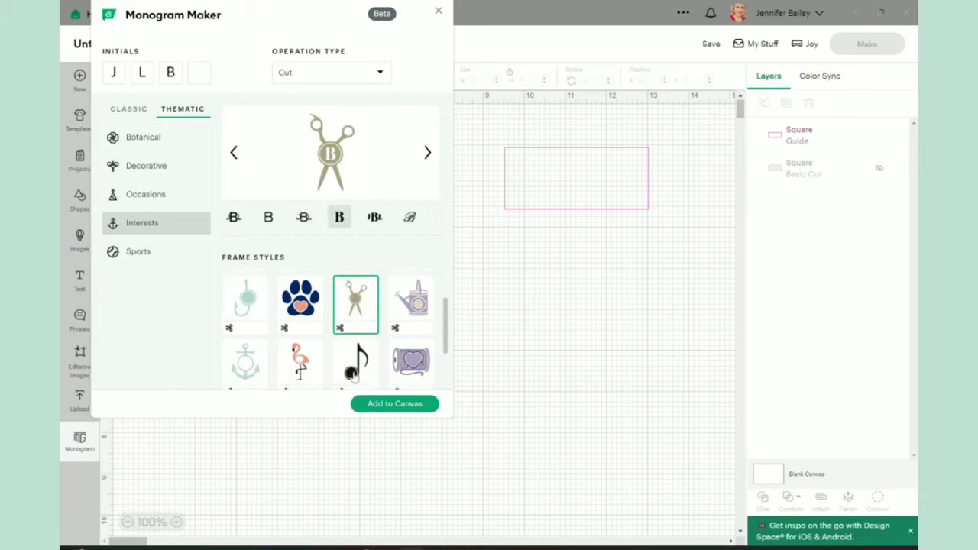
left_click(398, 305)
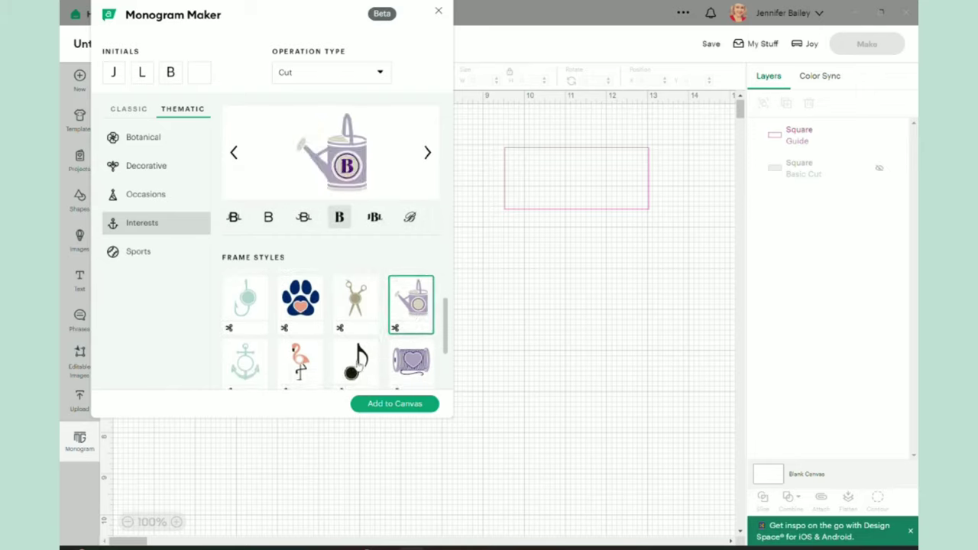
left_click(356, 366)
scroll(355, 369, "down", 1)
scroll(356, 369, "down", 1)
left_click(246, 365)
scroll(352, 331, "up", 3)
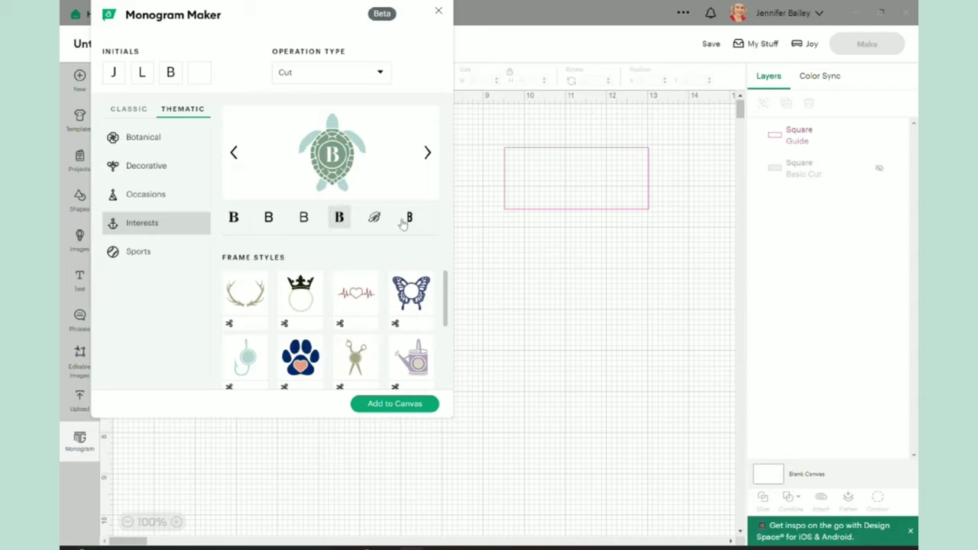
scroll(253, 313, "down", 3)
scroll(253, 306, "up", 3)
Revisit the antlers, crown and paw-print frames, then switch to the Sports category.
left_click(253, 306)
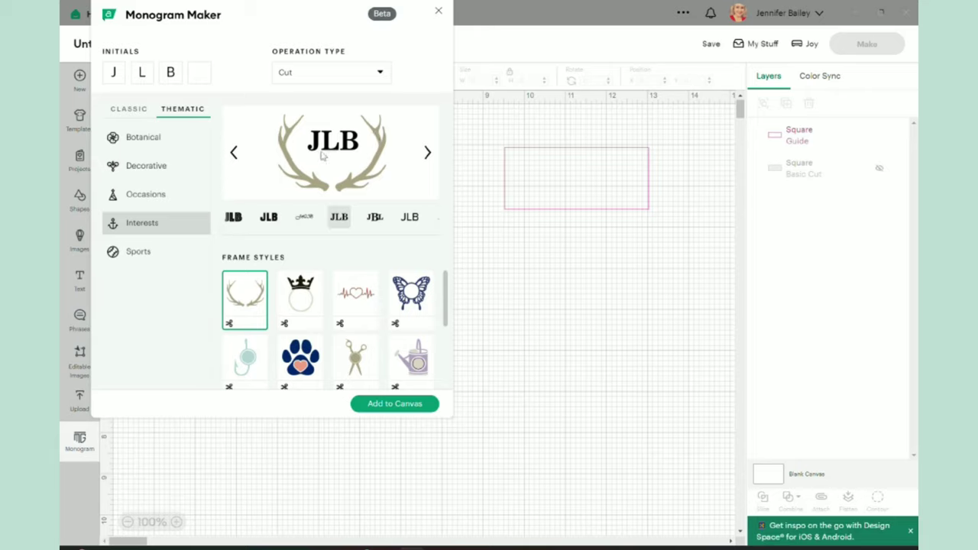
left_click(300, 313)
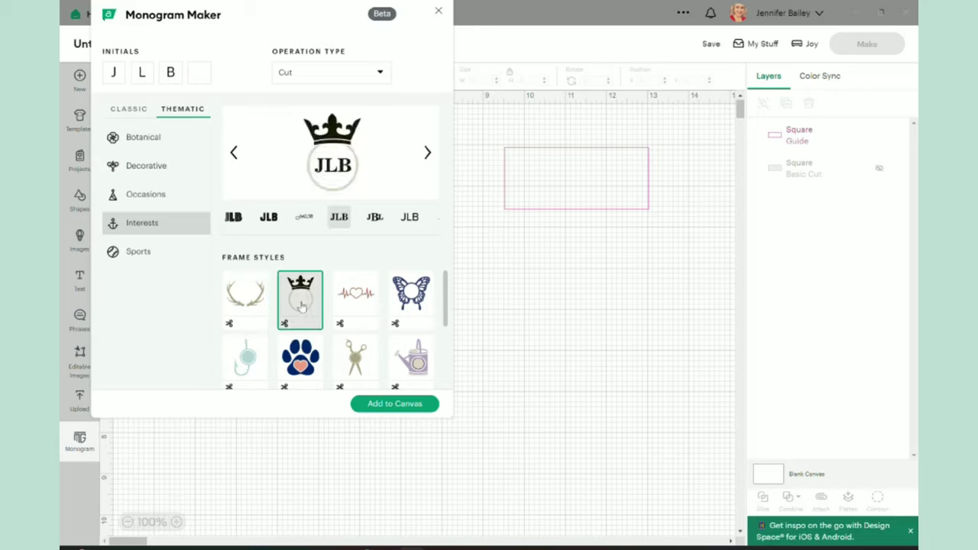
left_click(300, 370)
scroll(300, 359, "down", 2)
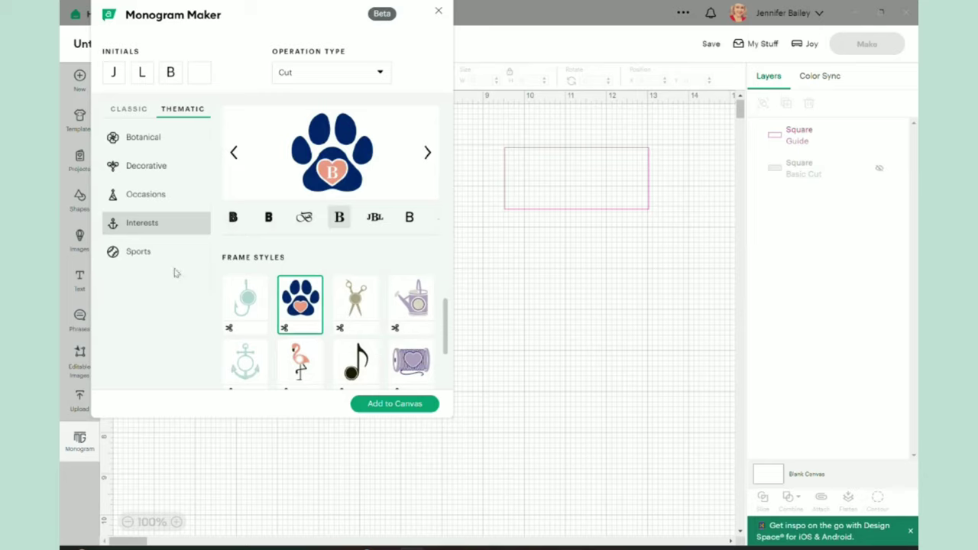
left_click(145, 256)
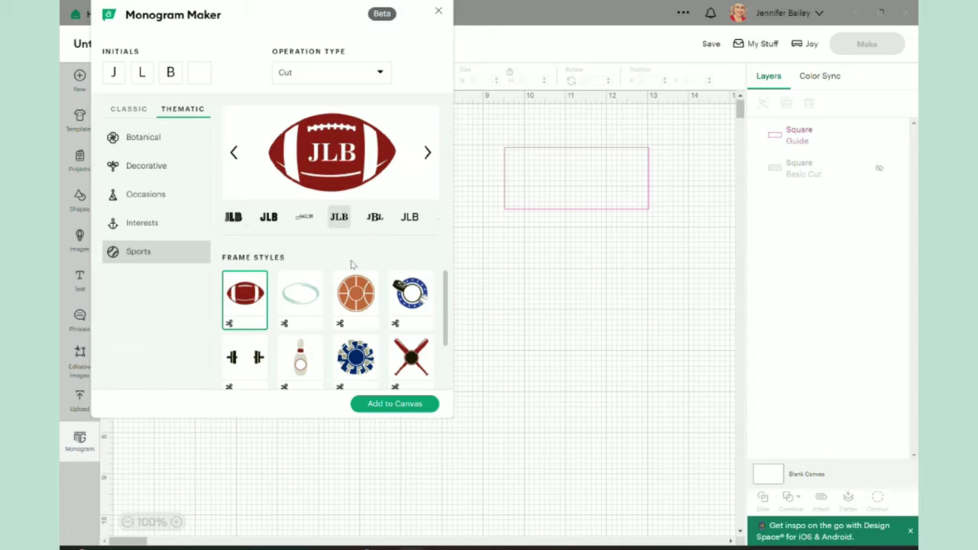
Preview oval, basketball, hockey puck, barbell, bowling pin, starburst and crossed-bats frames, ending on soccer ball.
left_click(305, 294)
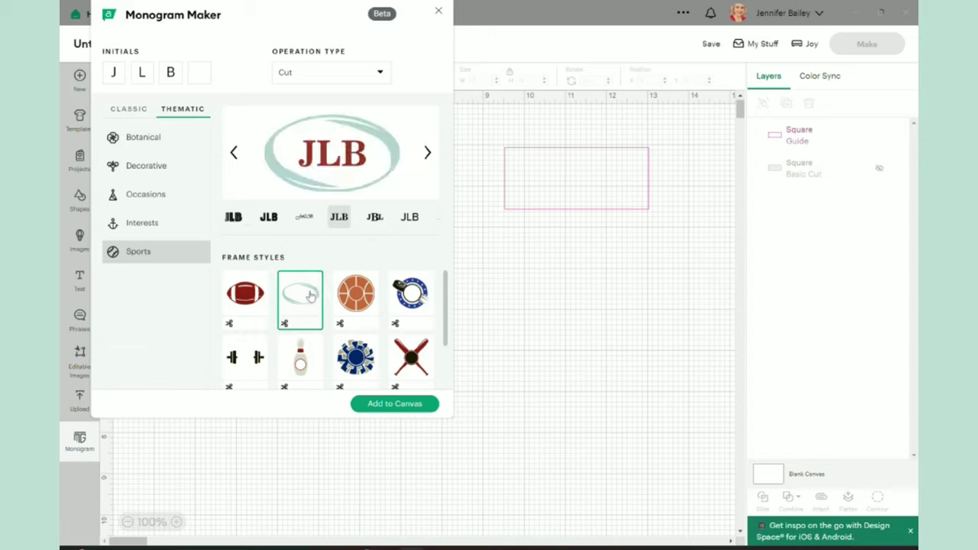
left_click(367, 305)
left_click(411, 300)
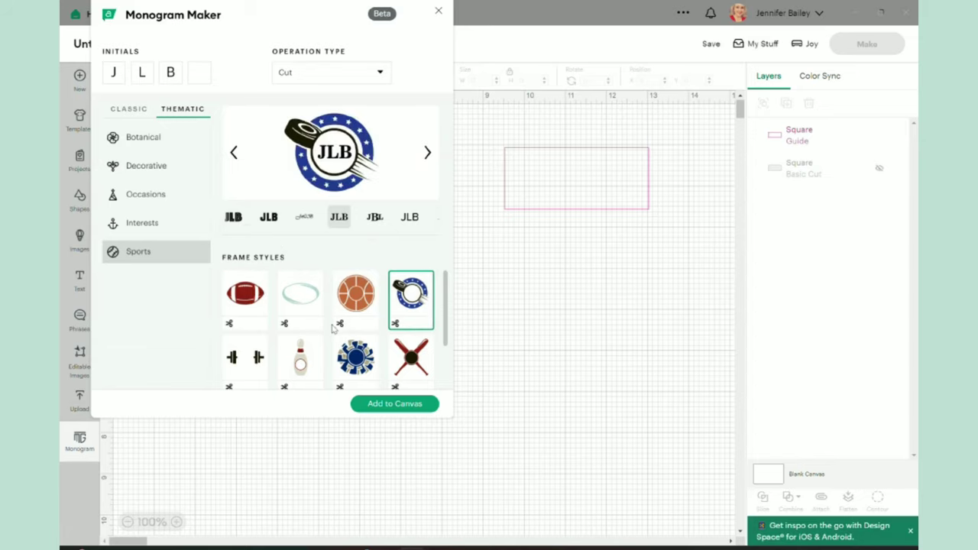
scroll(333, 328, "down", 2)
left_click(253, 304)
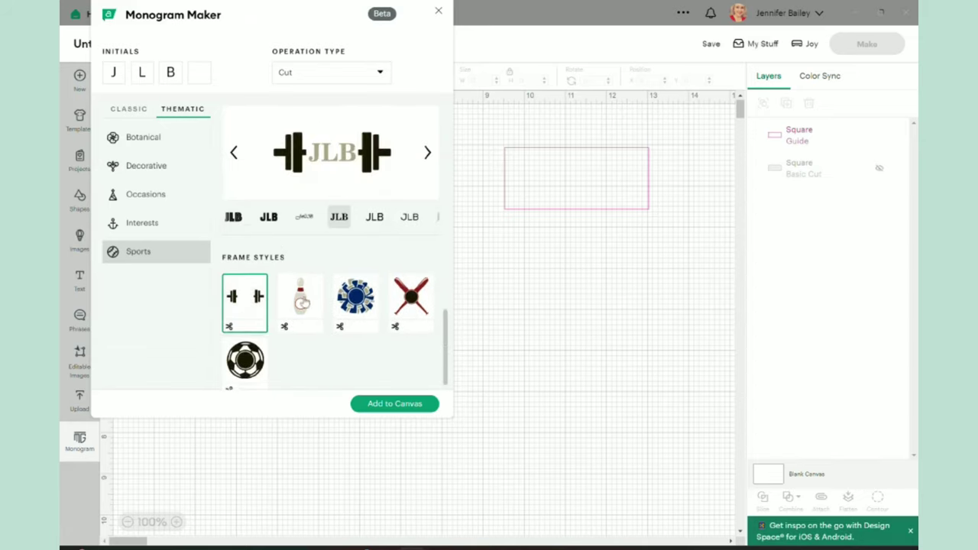
left_click(302, 304)
left_click(354, 305)
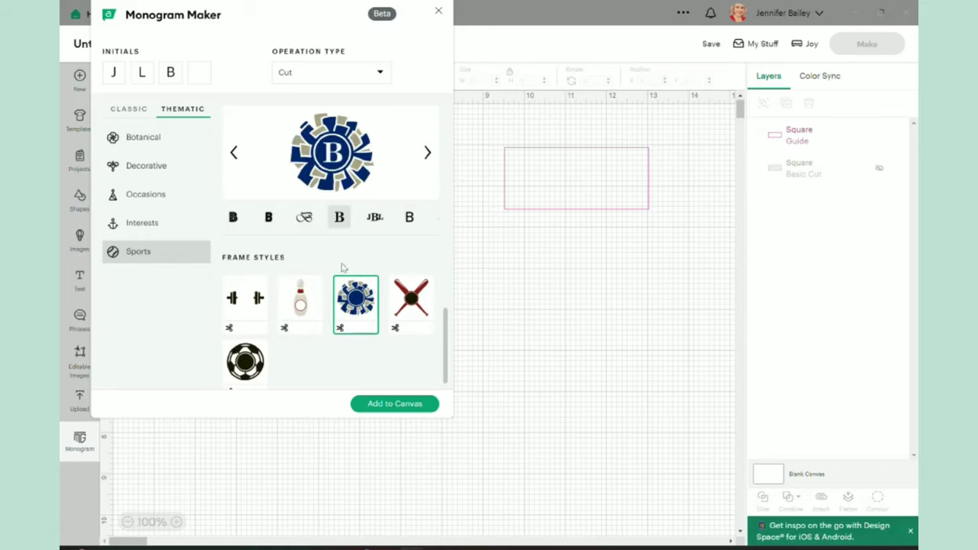
left_click(411, 313)
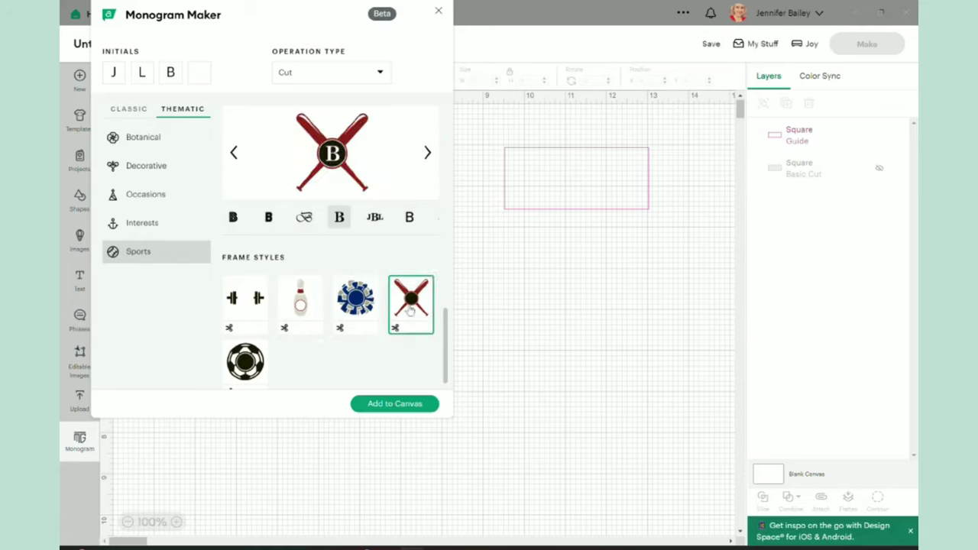
left_click(244, 365)
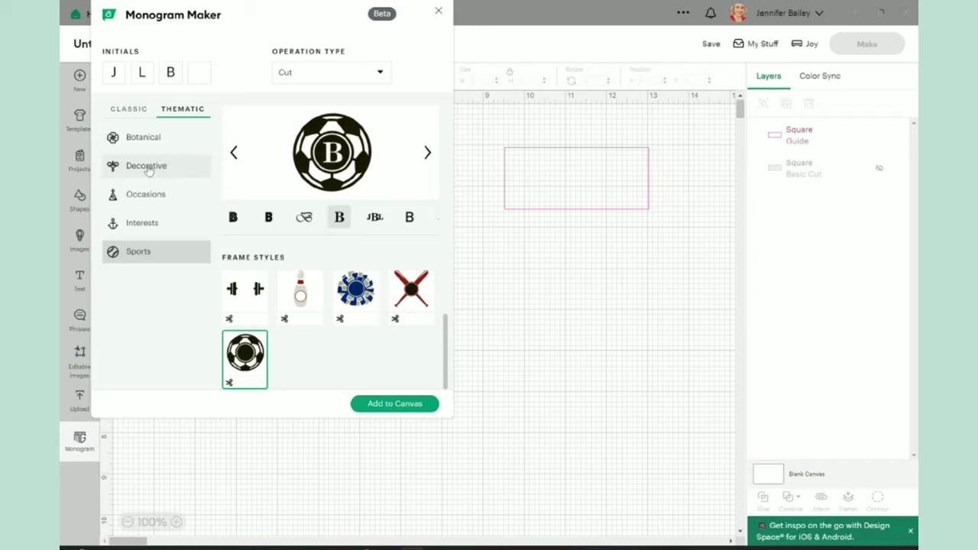
Switch to Classic monograms, change the initials to JBL and preview a bold text style.
left_click(126, 110)
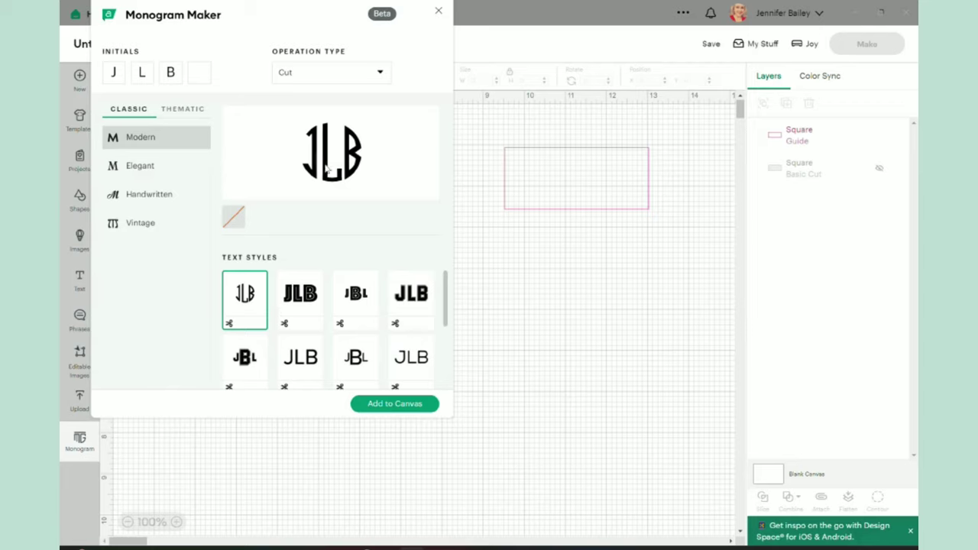
left_click(142, 72)
type("B")
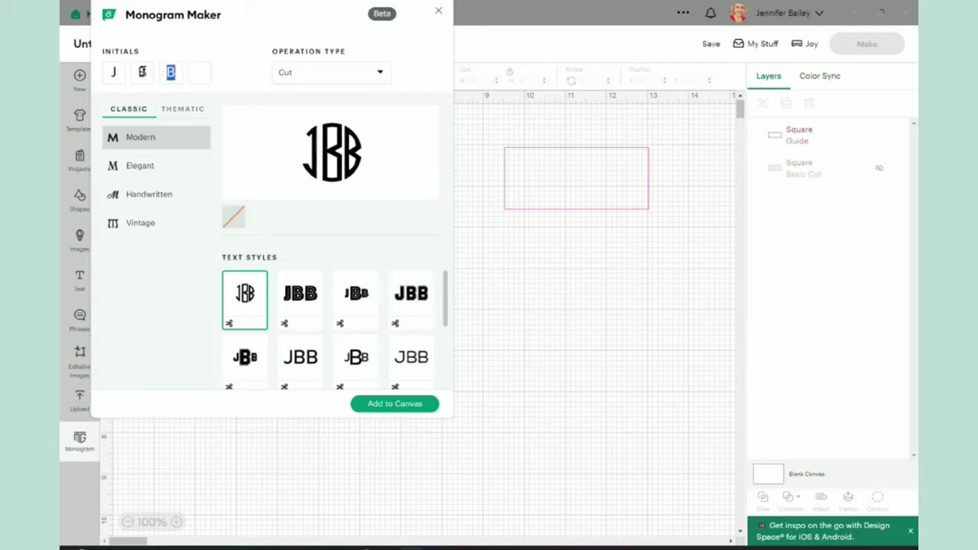
type("L")
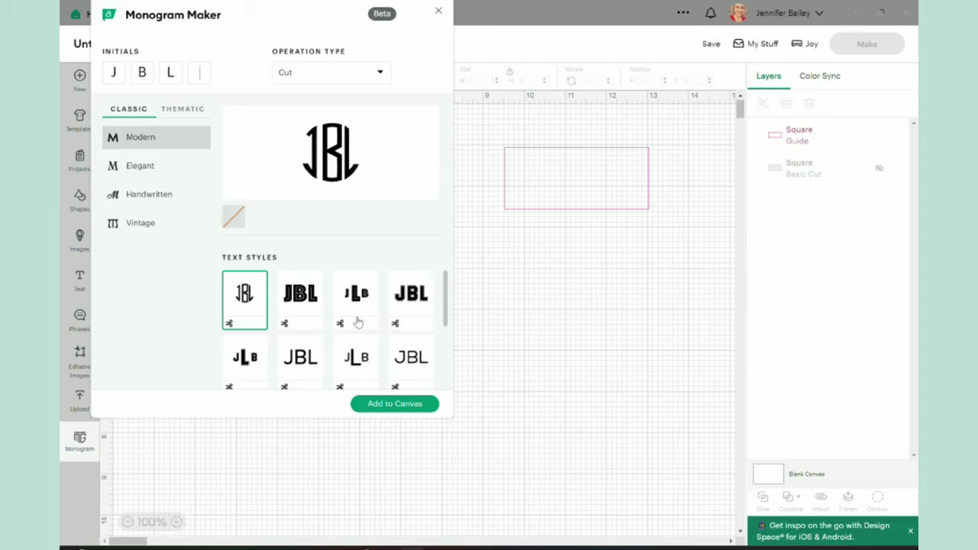
scroll(355, 321, "down", 2)
scroll(358, 322, "down", 3)
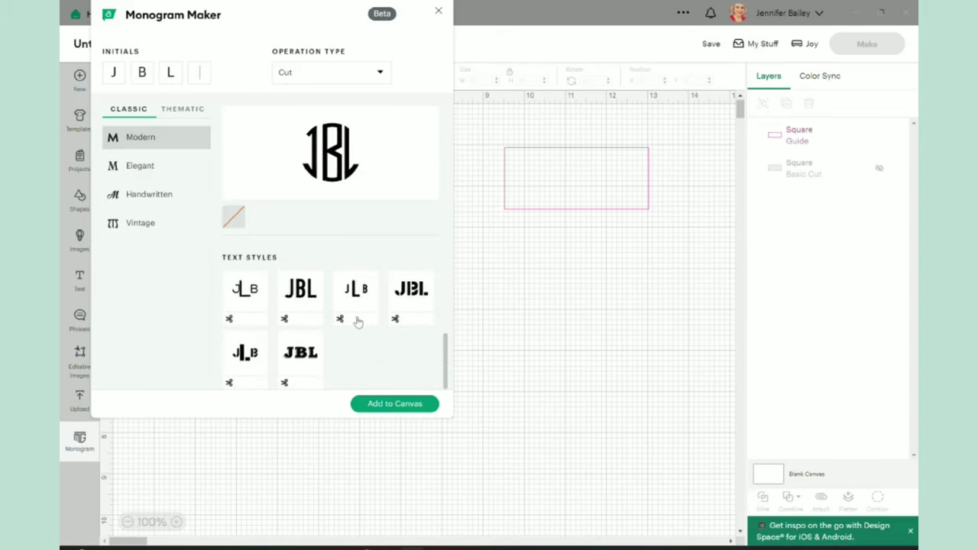
left_click(300, 357)
scroll(362, 350, "up", 3)
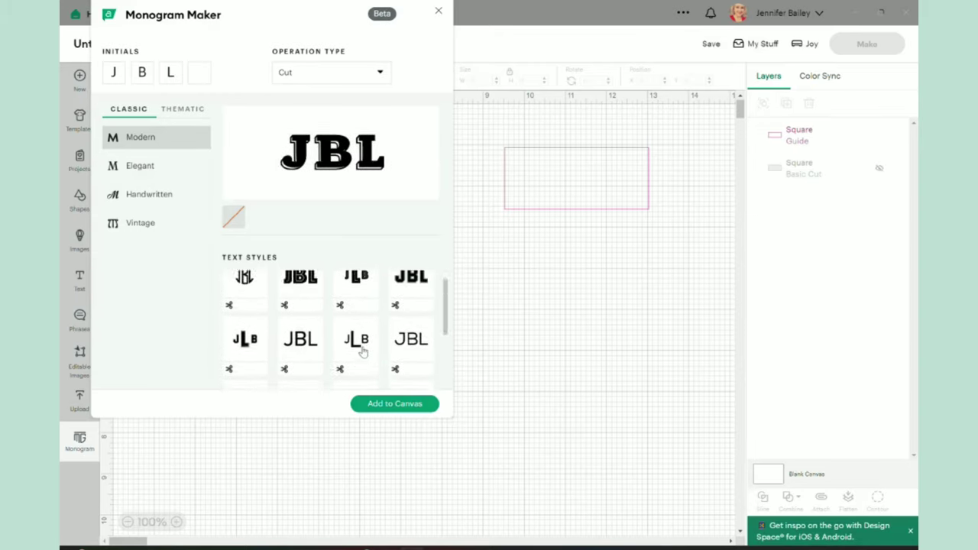
Browse several Elegant JBL styles, then return to the Modern circular monogram style.
left_click(138, 163)
scroll(345, 321, "down", 1)
scroll(344, 321, "up", 1)
left_click(411, 298)
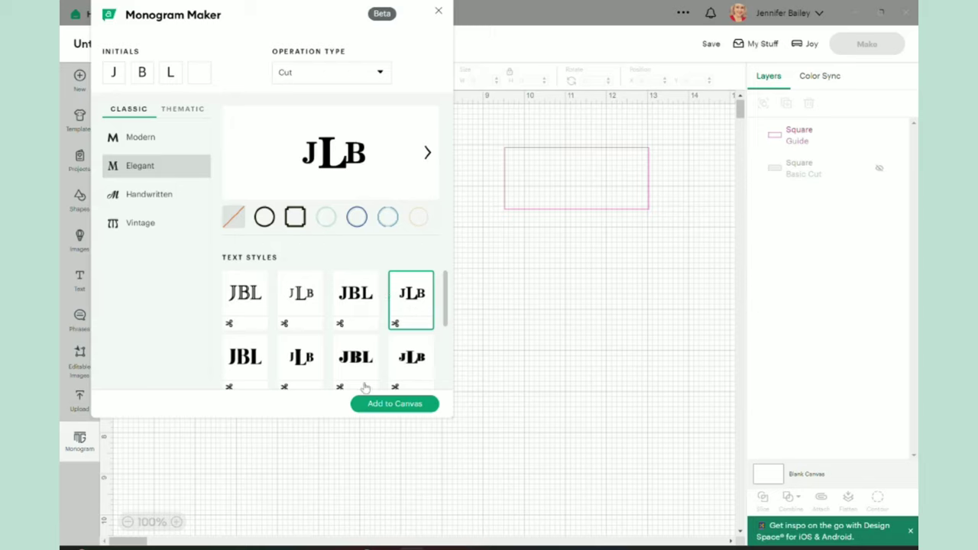
scroll(374, 357, "down", 1)
scroll(373, 356, "down", 1)
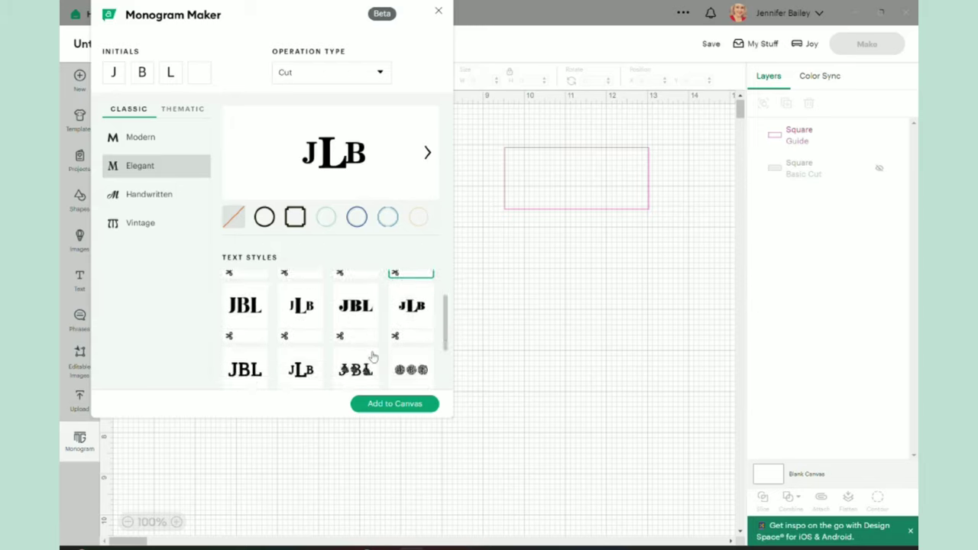
scroll(372, 356, "down", 2)
left_click(306, 306)
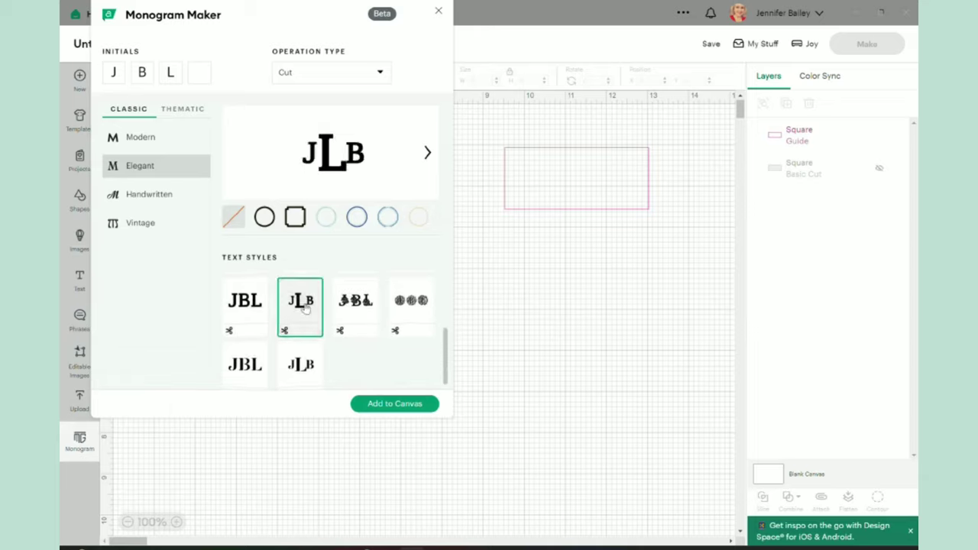
left_click(245, 361)
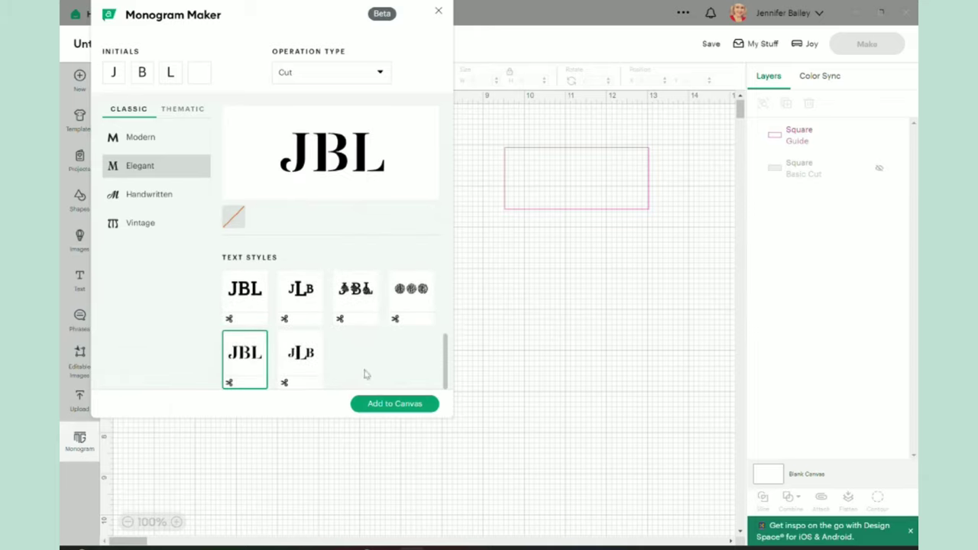
left_click(289, 353)
scroll(374, 350, "up", 3)
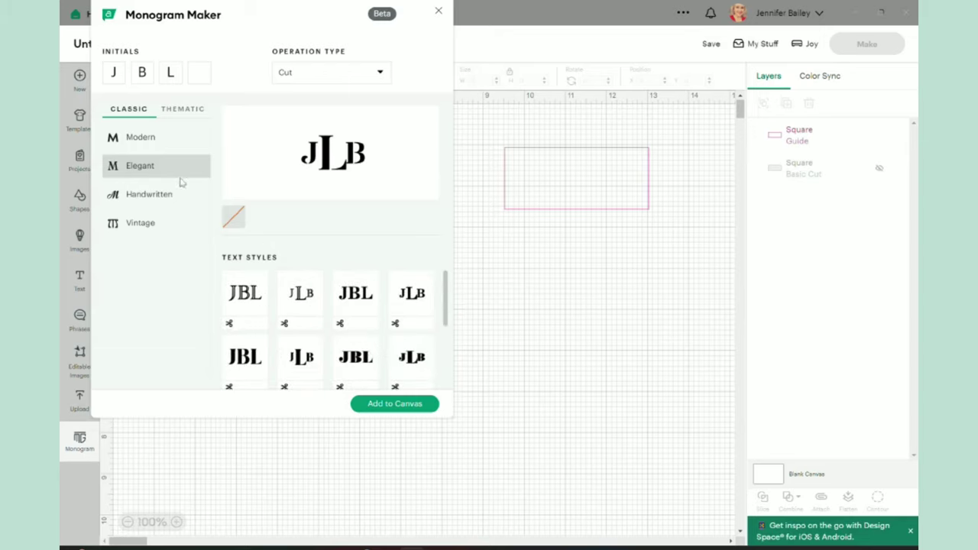
left_click(151, 148)
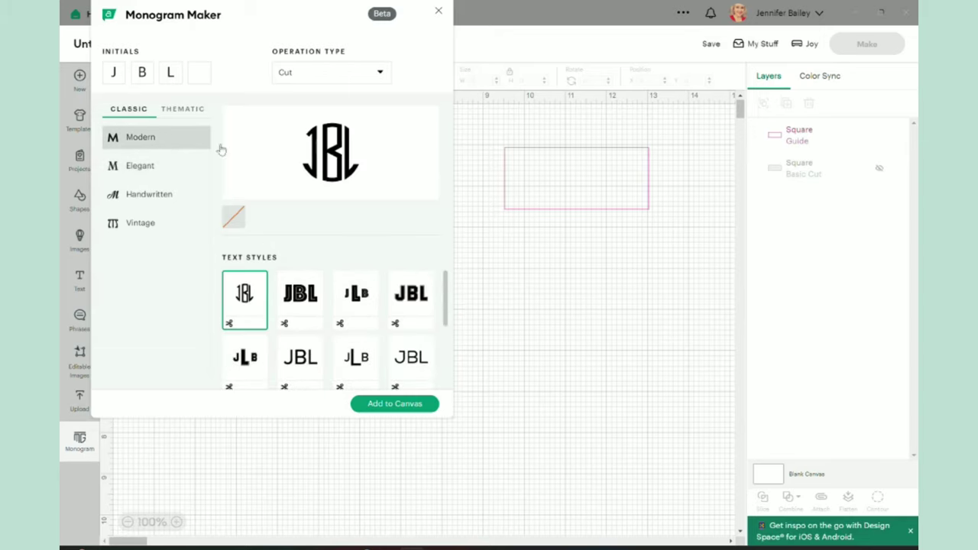
Add the JBL monogram to the canvas and colour it a muted pale yellow.
left_click(405, 413)
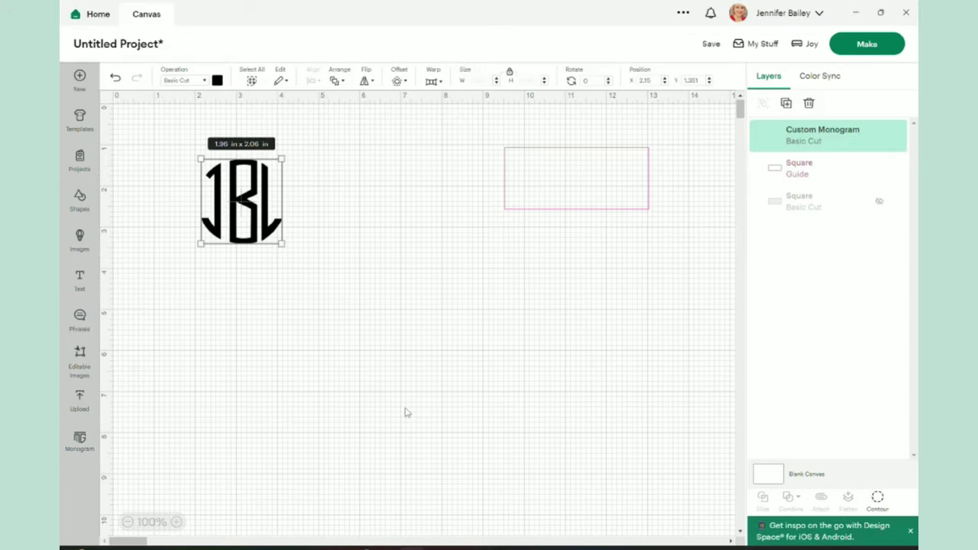
left_click(217, 80)
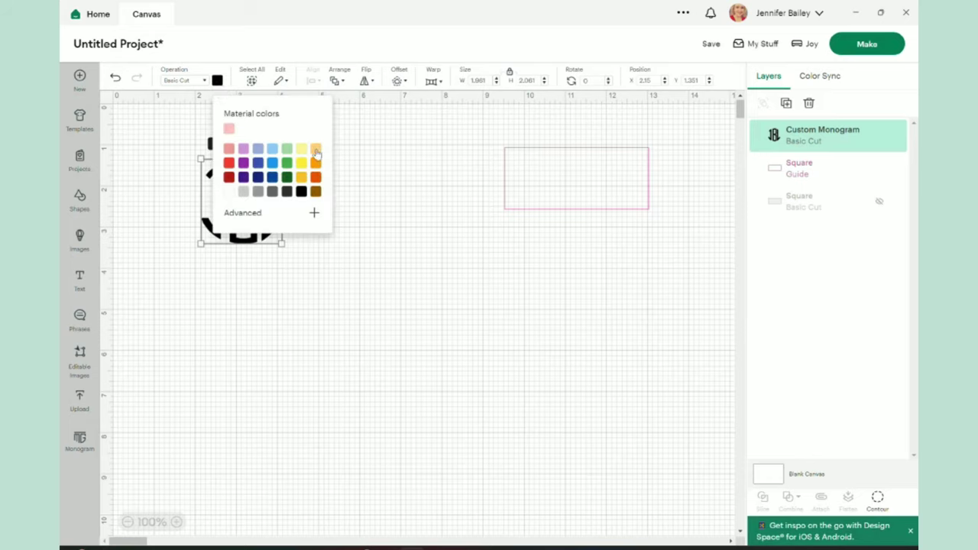
left_click(254, 214)
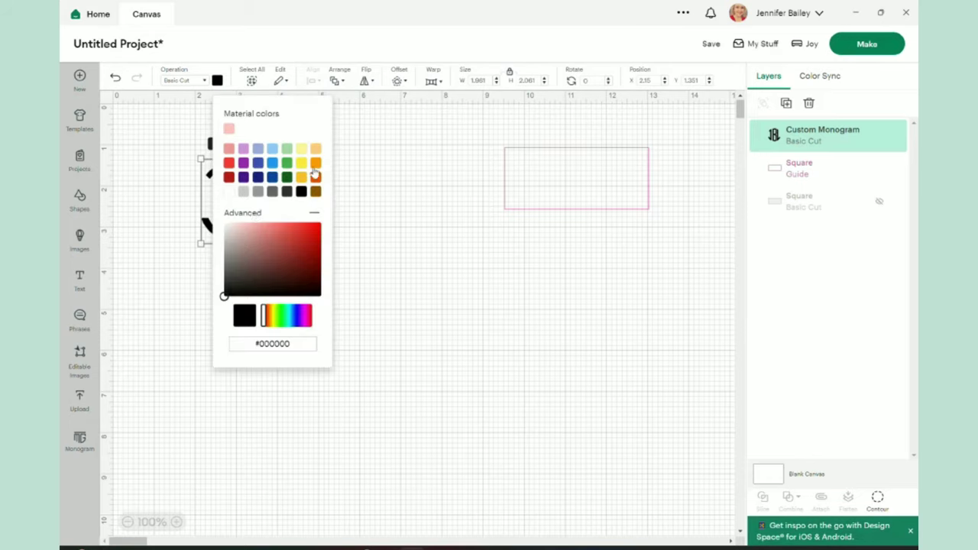
left_click(302, 149)
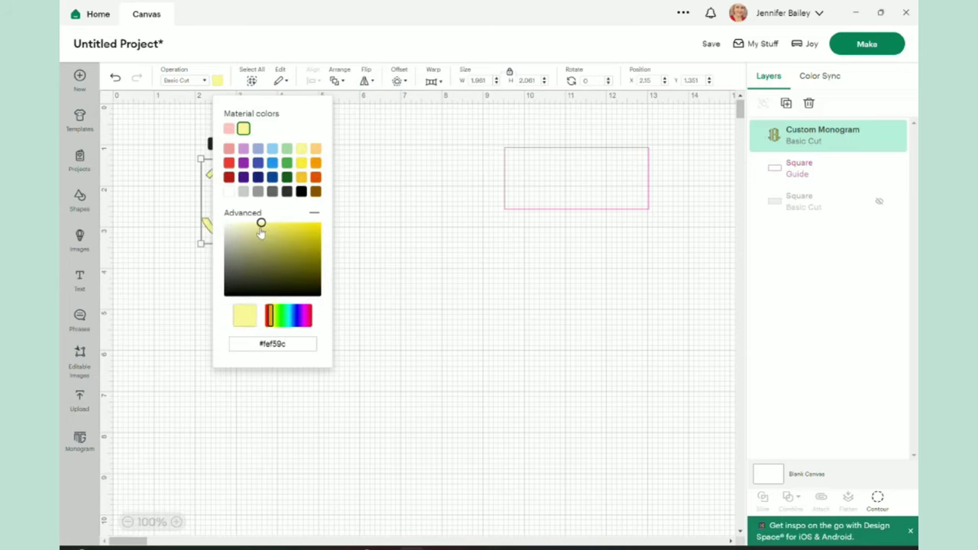
left_click_drag(261, 233, 581, 205)
left_click(384, 331)
Resize the JBL monogram to 1.32 × 1.39 in and centre it in the guide rectangle.
left_click_drag(620, 238, 580, 182)
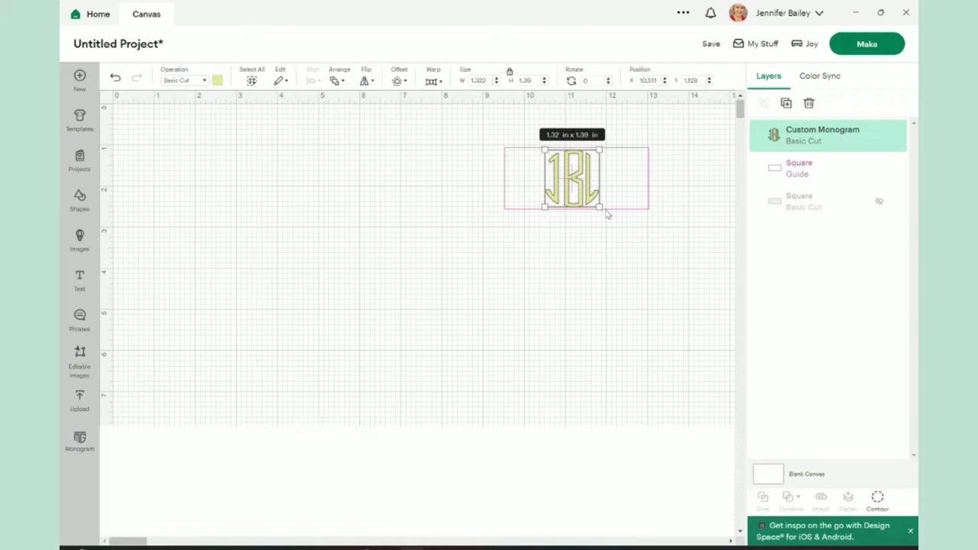
left_click(513, 131)
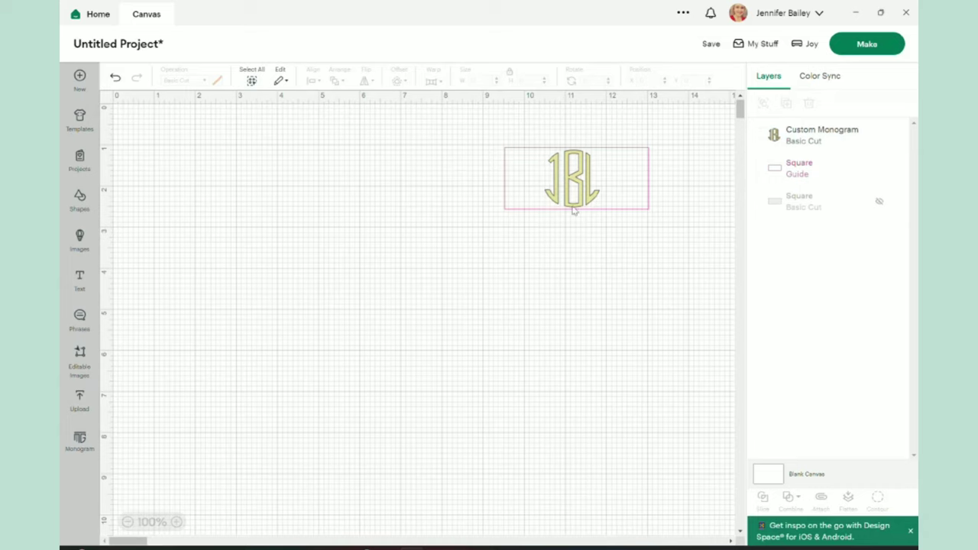
left_click_drag(579, 187, 580, 185)
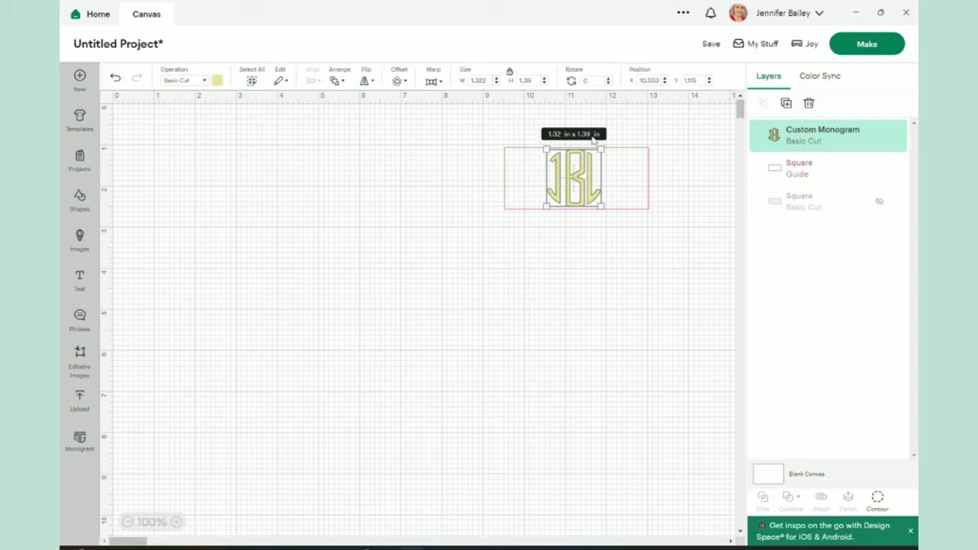
left_click(559, 241)
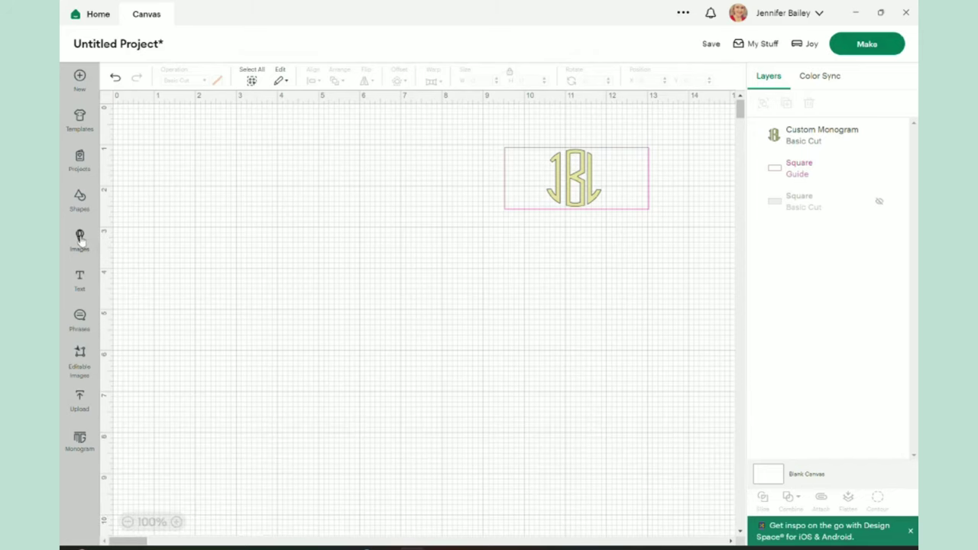
Open Images, choose Decorative Elements and filter to the Flourishes subcategory (6,228 images).
left_click(79, 237)
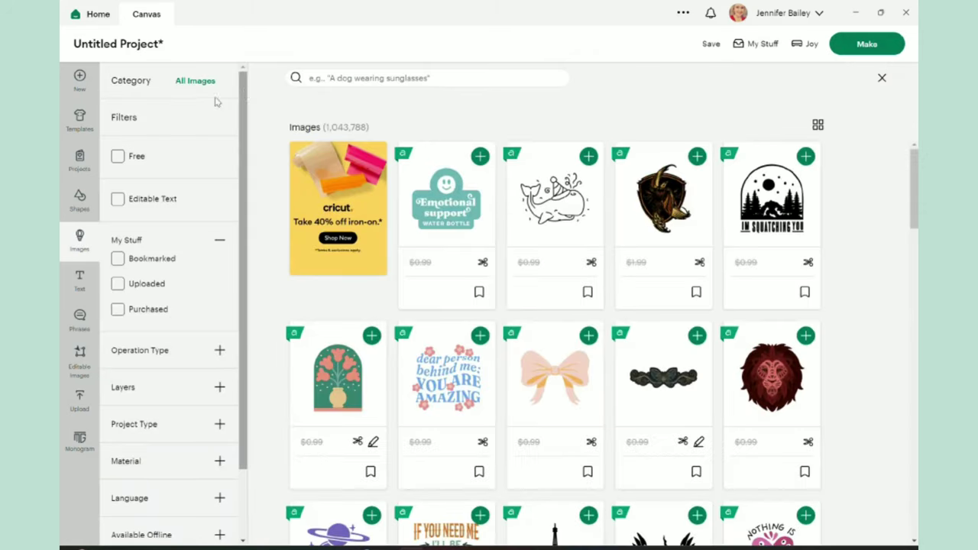
left_click(195, 83)
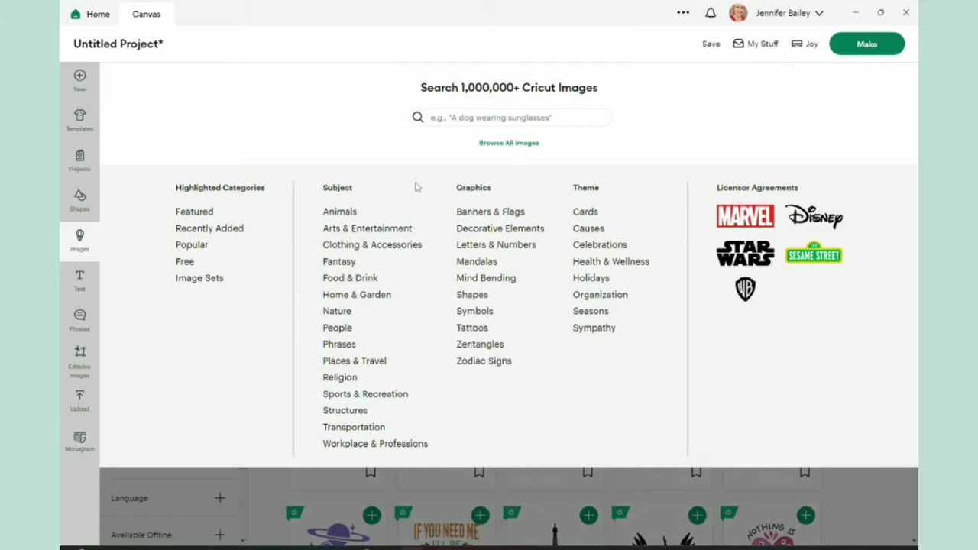
left_click(486, 230)
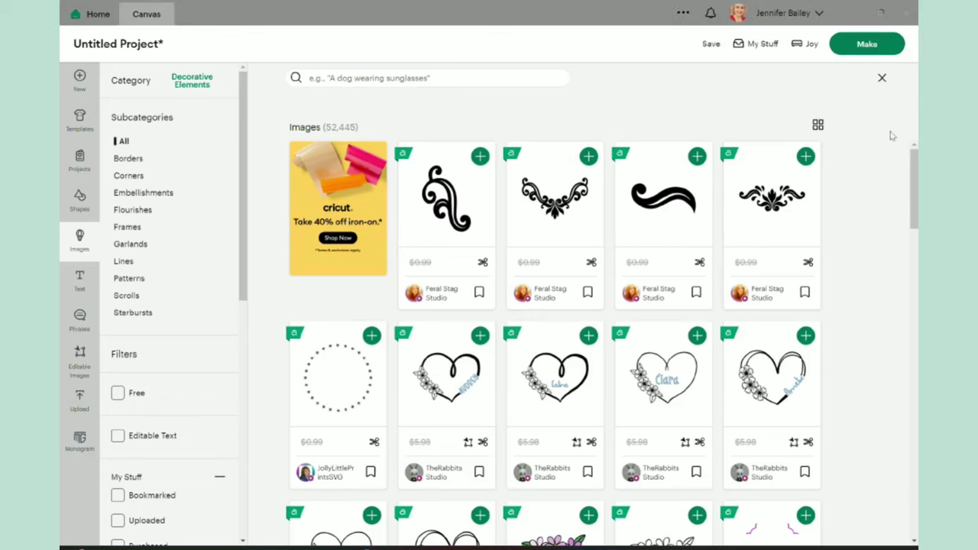
scroll(631, 310, "down", 4)
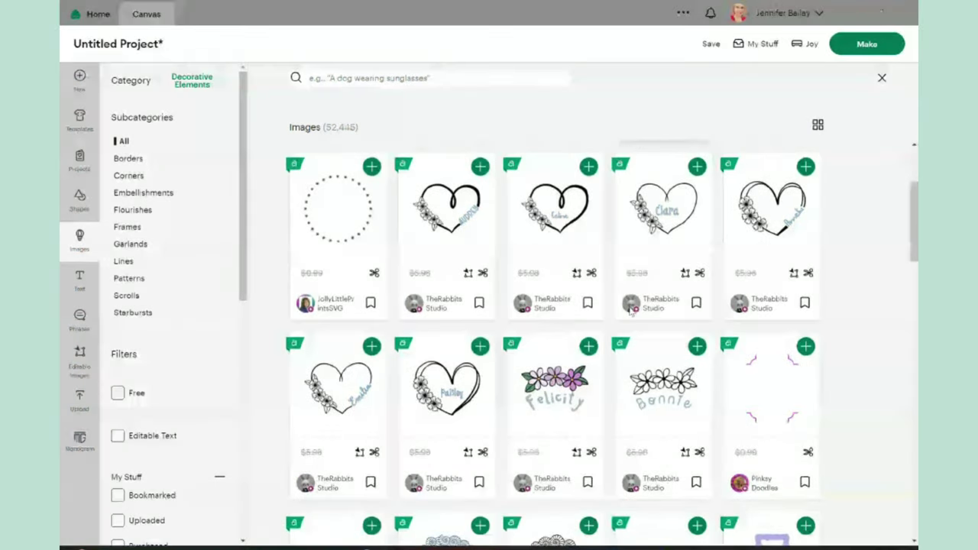
scroll(630, 309, "down", 10)
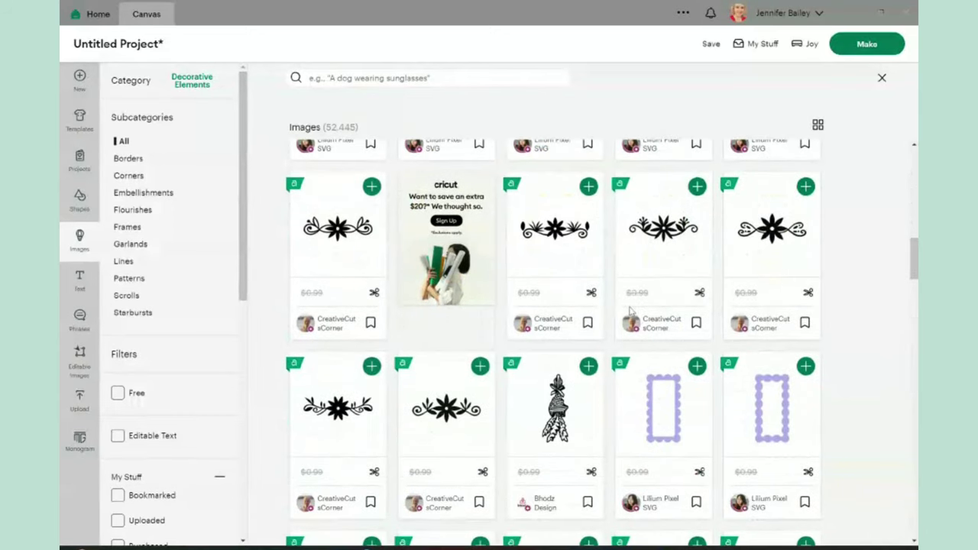
scroll(630, 311, "down", 3)
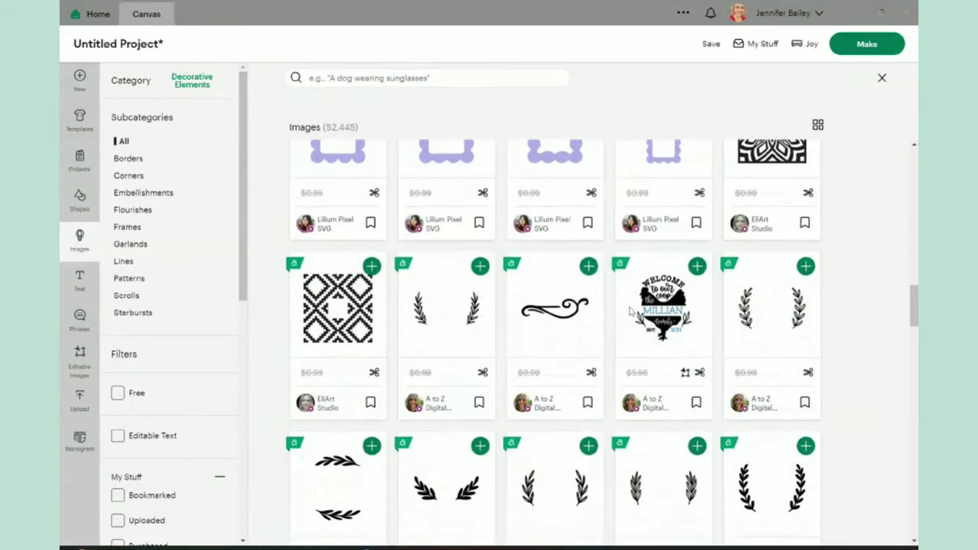
scroll(630, 309, "down", 6)
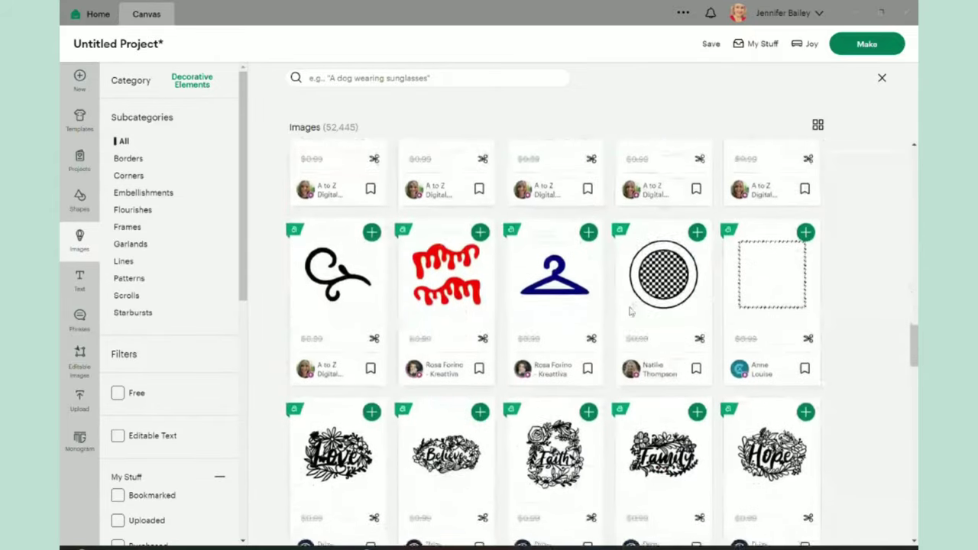
scroll(630, 309, "down", 4)
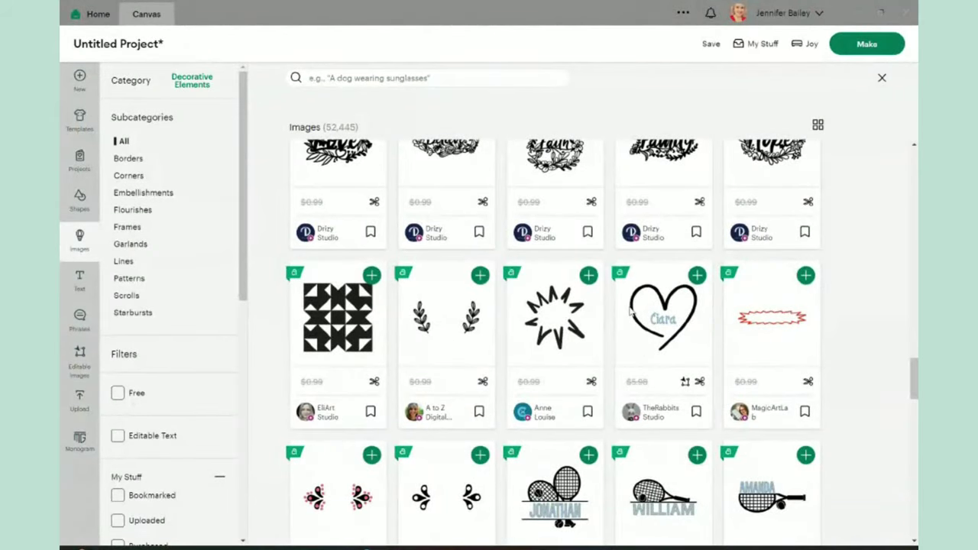
scroll(629, 312, "up", 1)
scroll(629, 311, "down", 7)
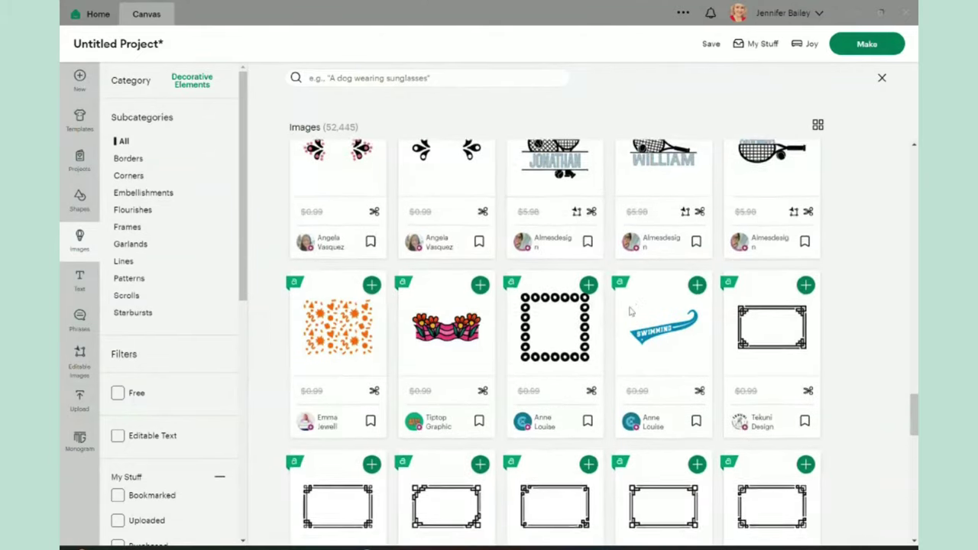
scroll(630, 312, "down", 5)
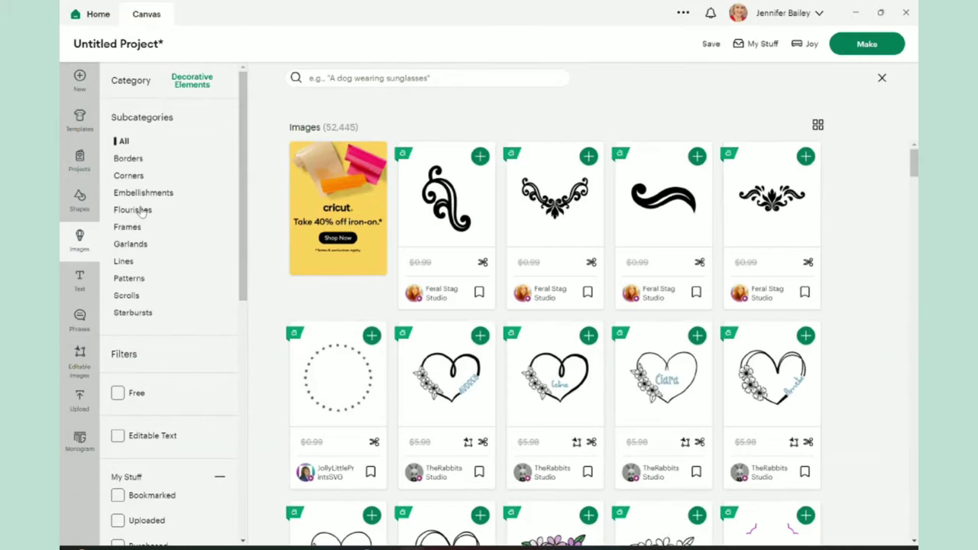
left_click(134, 211)
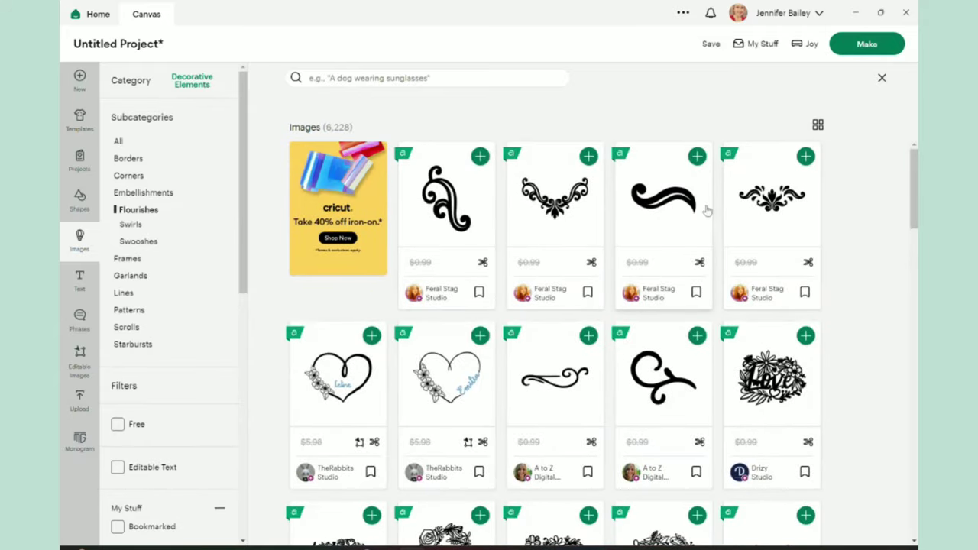
Open the thick Swirl image's details and browse its similar images.
left_click(657, 203)
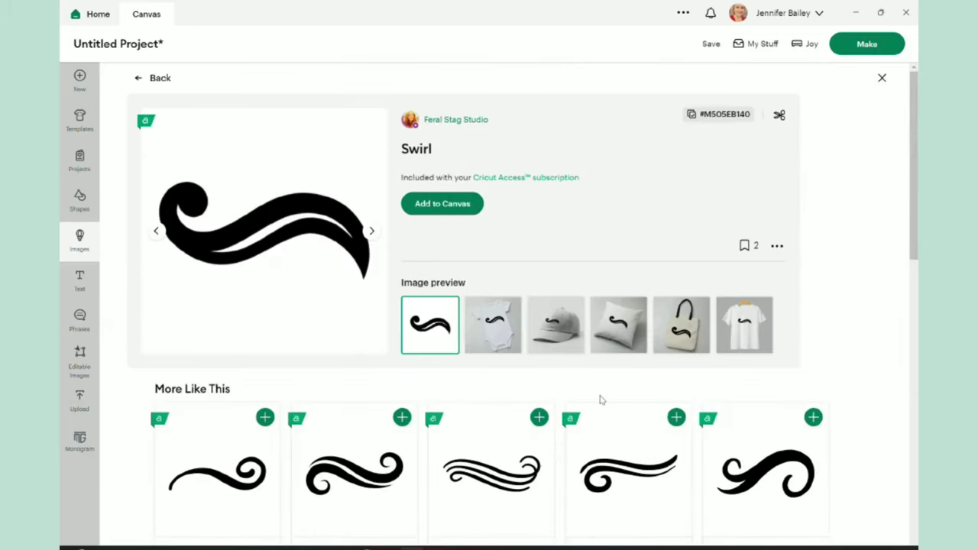
scroll(600, 400, "down", 5)
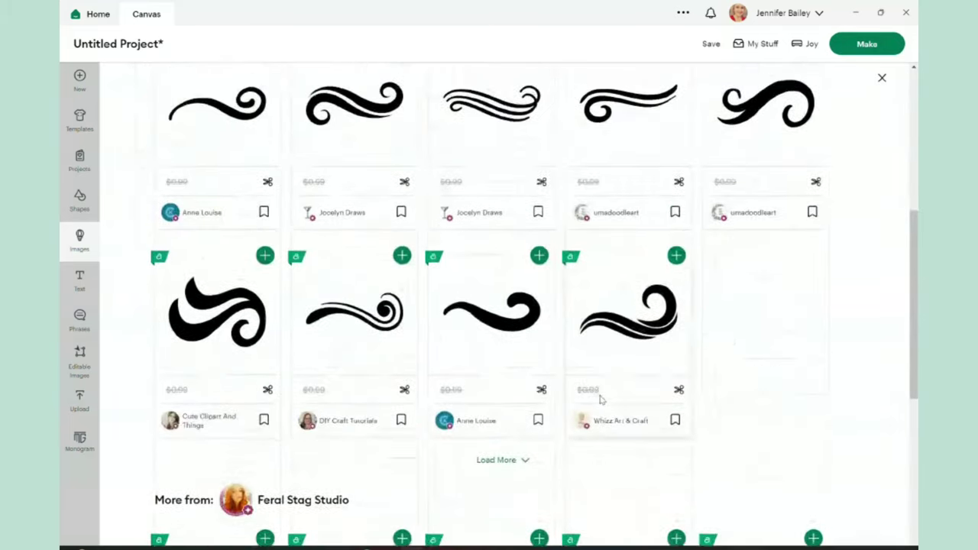
scroll(600, 400, "up", 5)
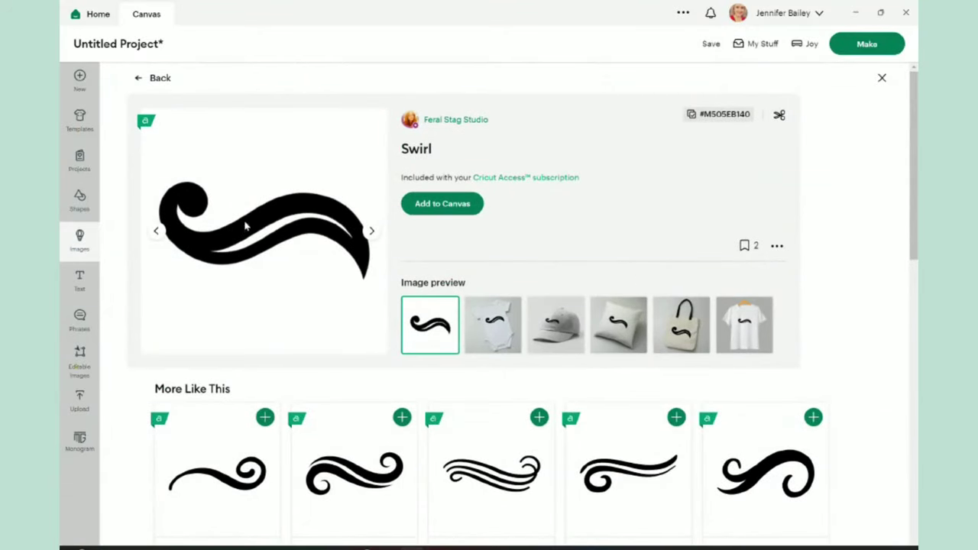
scroll(356, 414, "down", 2)
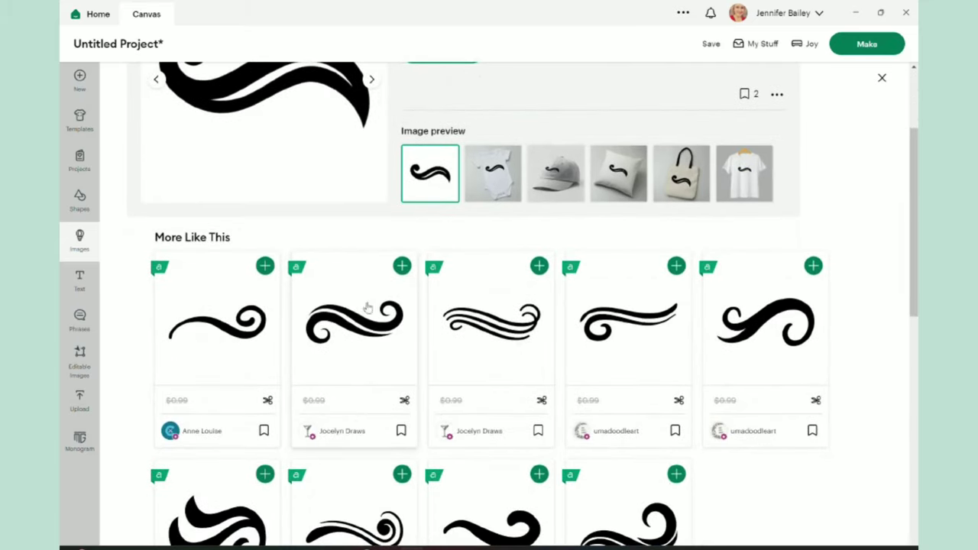
scroll(518, 382, "down", 5)
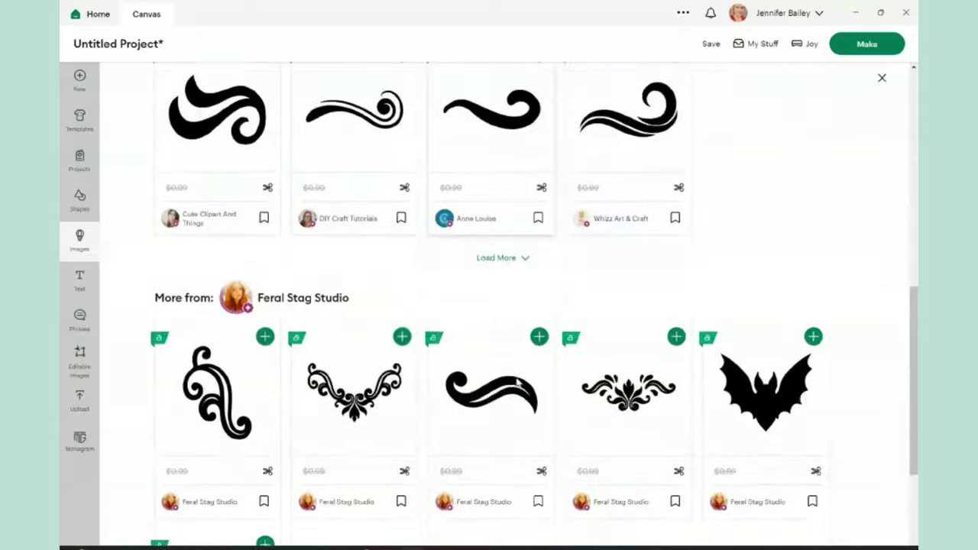
scroll(517, 382, "down", 3)
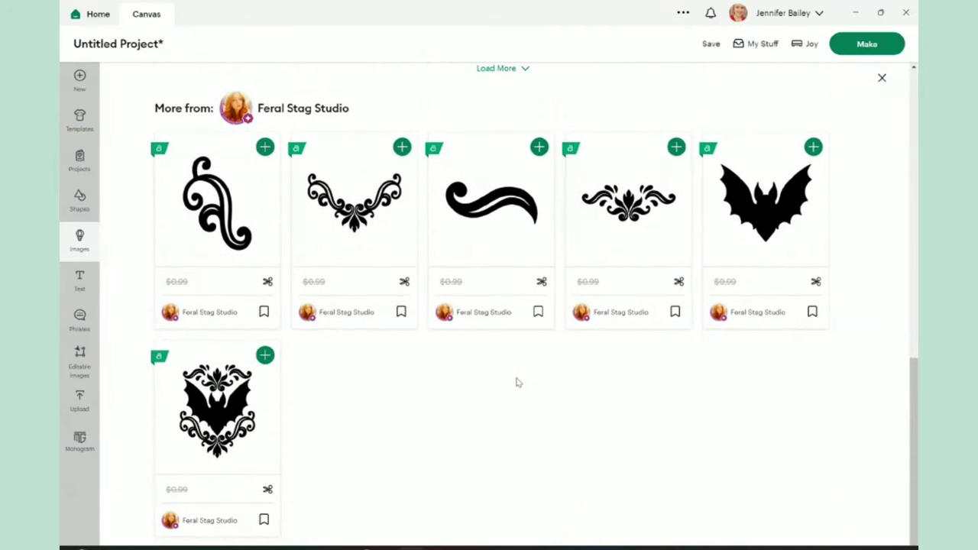
scroll(517, 381, "up", 8)
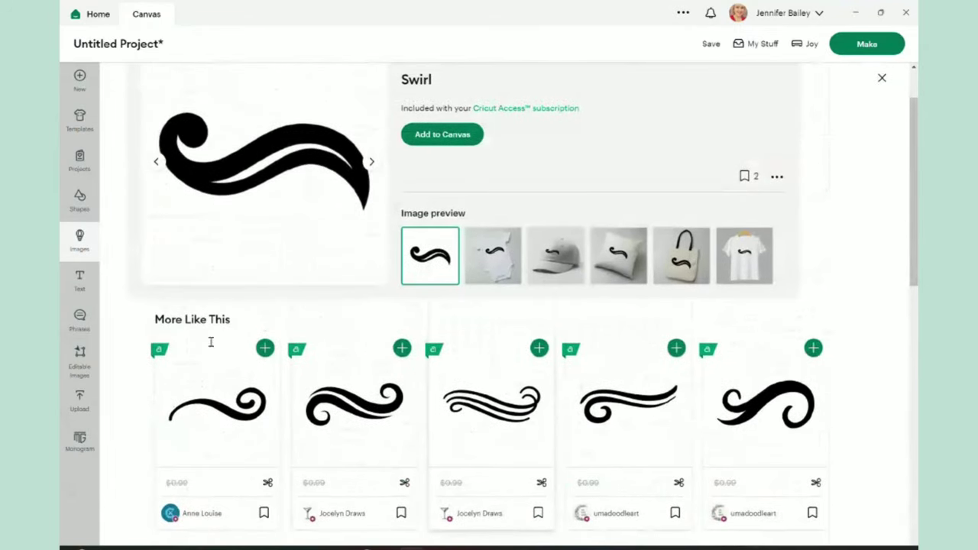
Open the thinner curled Swirl and add it to the canvas.
left_click(225, 410)
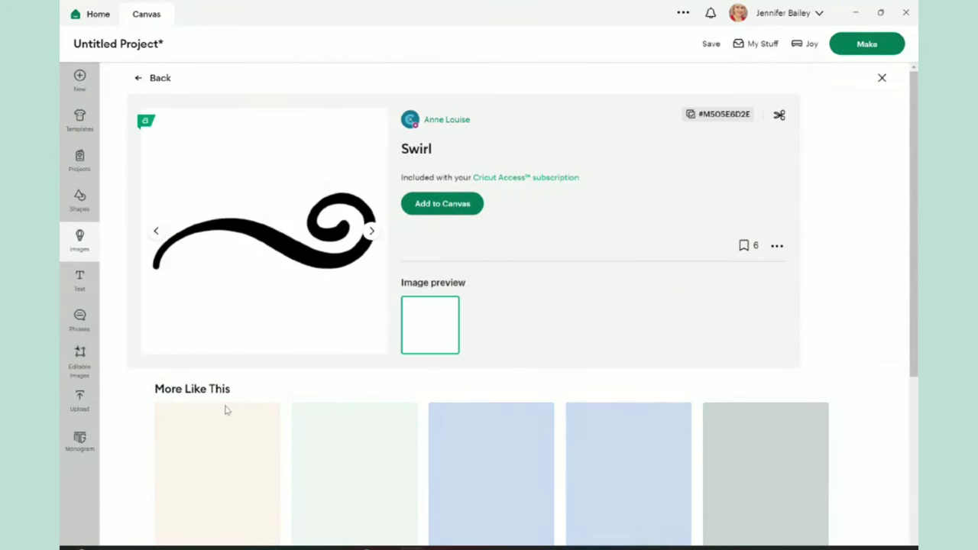
scroll(769, 463, "down", 4)
scroll(769, 462, "down", 3)
scroll(769, 462, "up", 7)
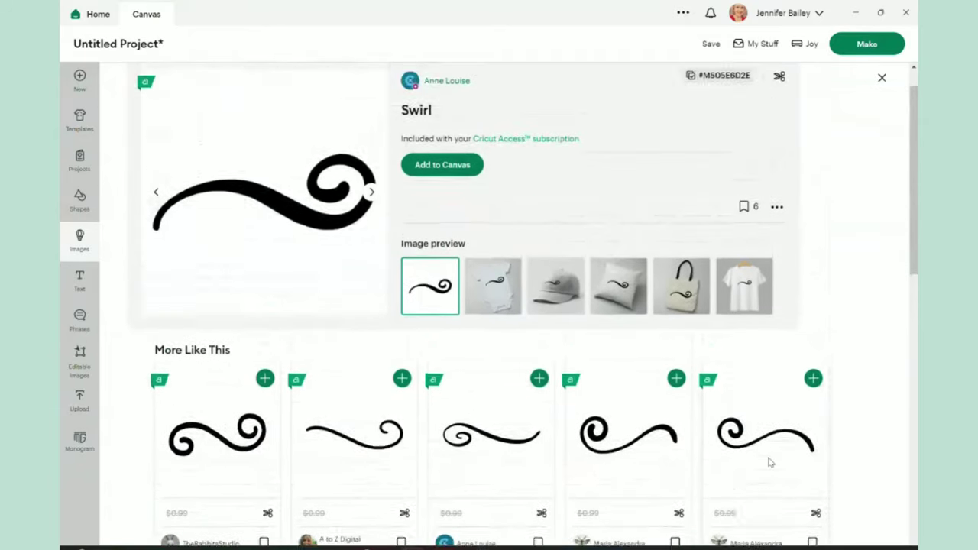
scroll(769, 462, "up", 1)
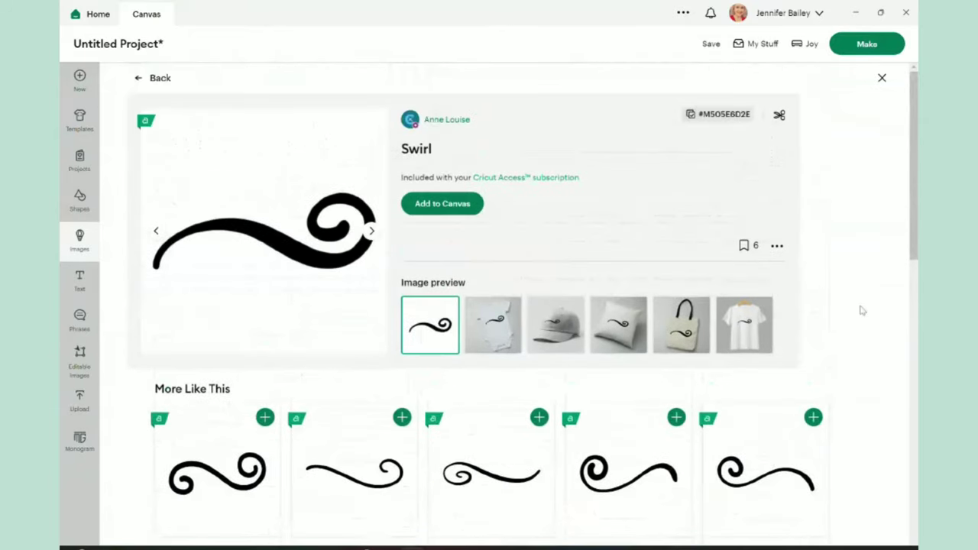
left_click(452, 209)
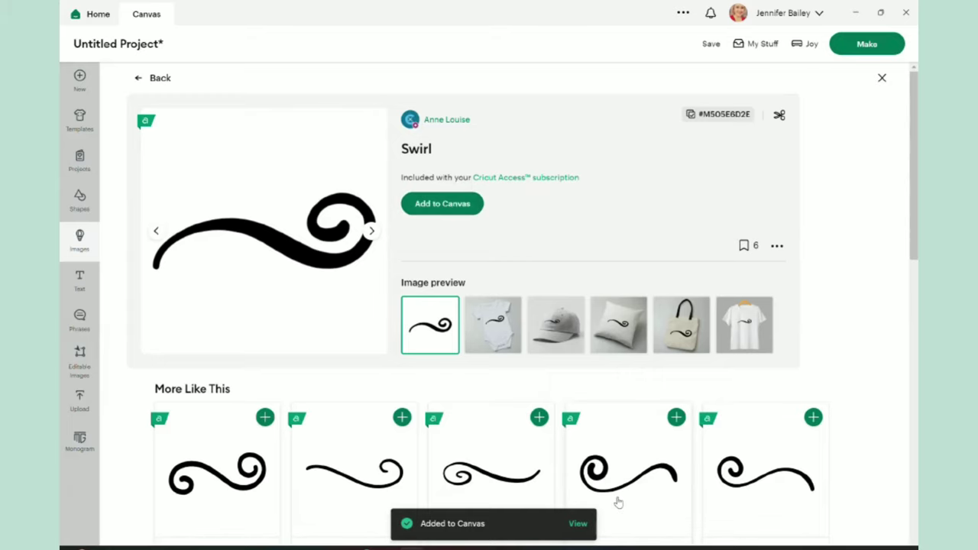
Shrink the swirl and place it beside the monogram's right side.
left_click(578, 524)
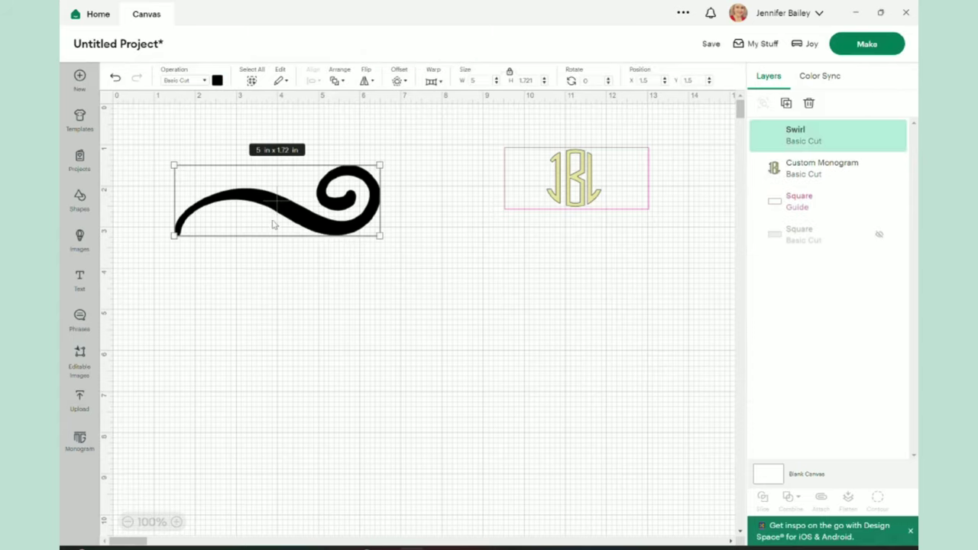
left_click_drag(381, 240, 633, 178)
left_click(220, 243)
left_click(714, 203)
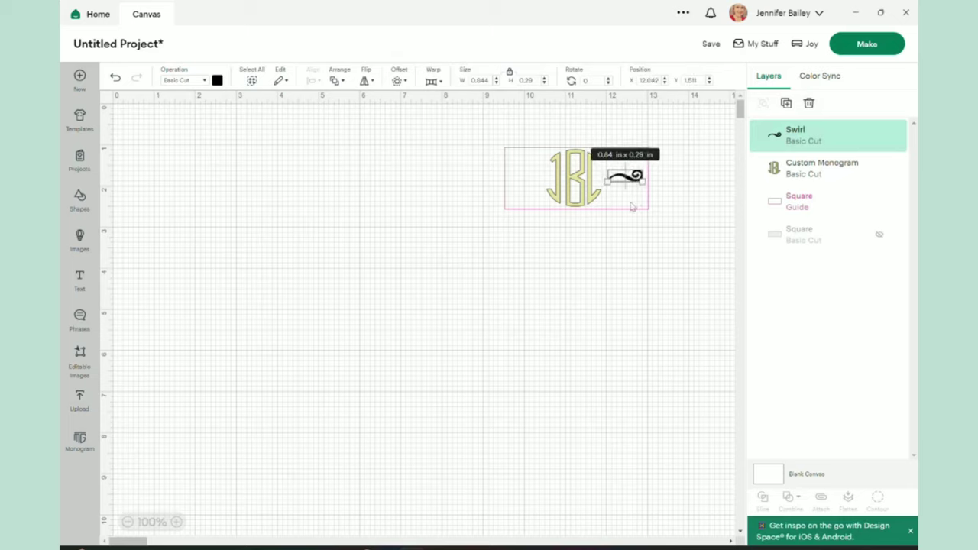
Duplicate the swirl, move the copy left of the monogram, flip it horizontally, and select both.
left_click(786, 103)
left_click(645, 265)
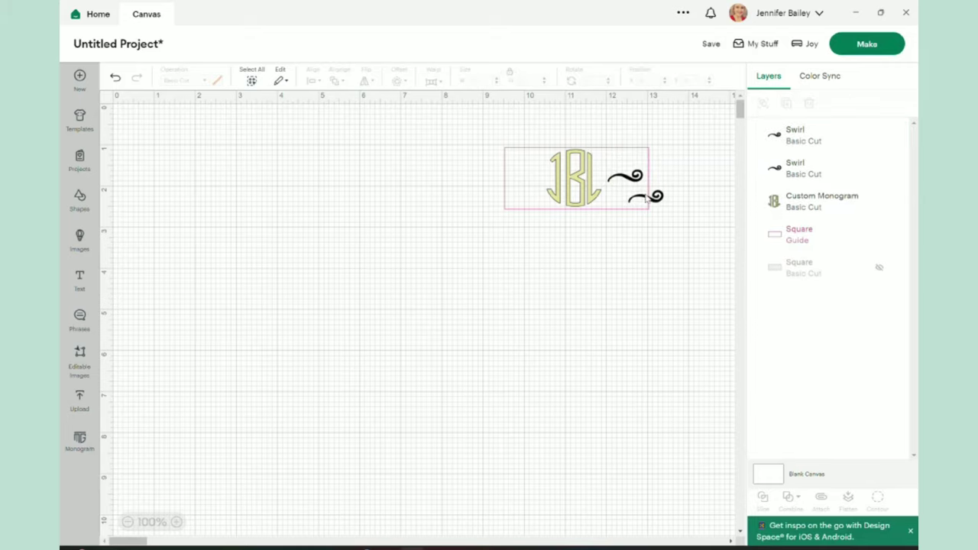
left_click_drag(645, 200, 532, 181)
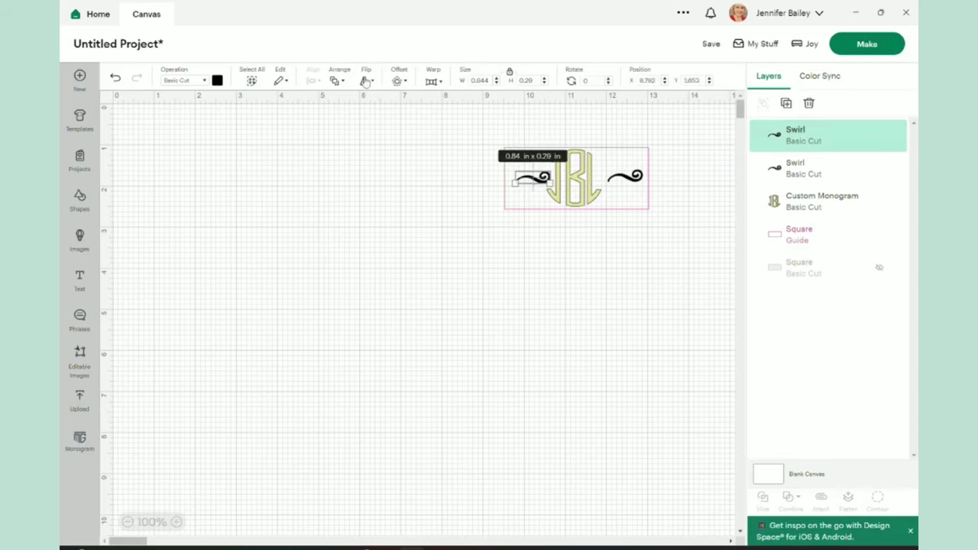
left_click(365, 80)
left_click(392, 107)
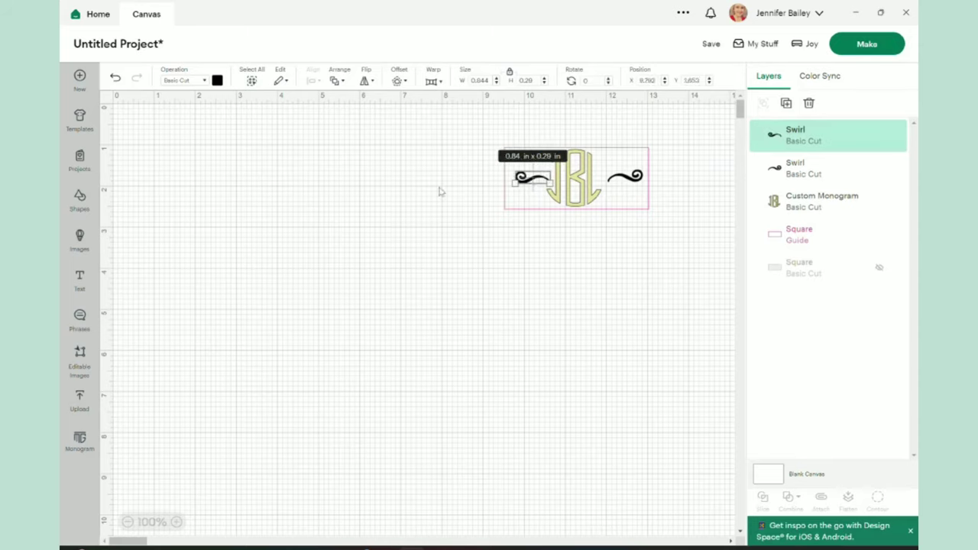
left_click(547, 268)
left_click_drag(538, 181, 531, 181)
left_click_drag(637, 181, 638, 180)
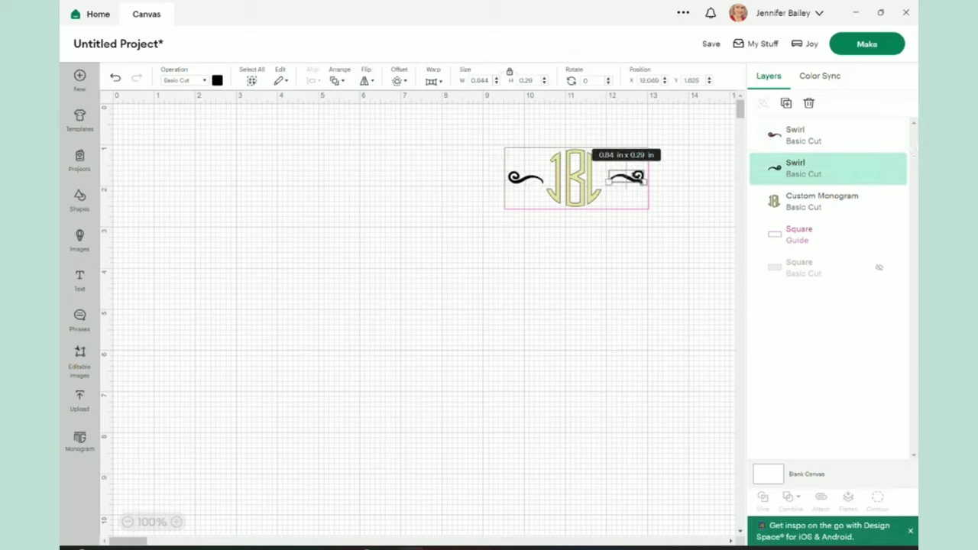
left_click(518, 179, "shift")
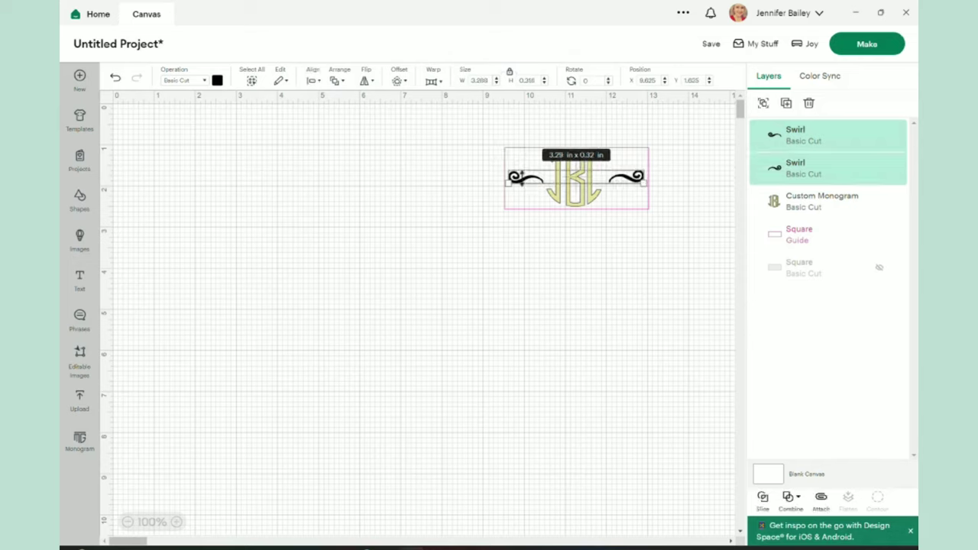
Undo the horizontal centering, then level the two swirls by centering them vertically.
left_click(316, 81)
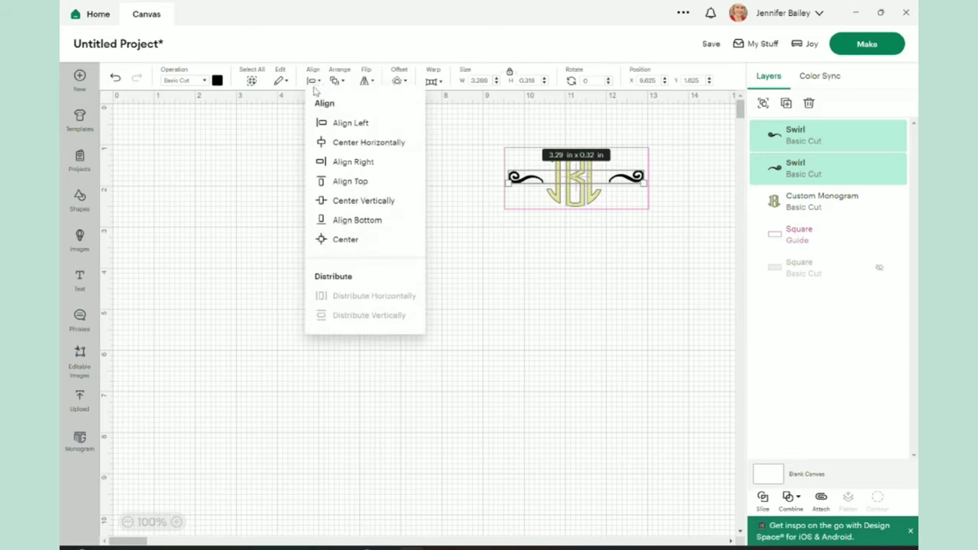
left_click(341, 149)
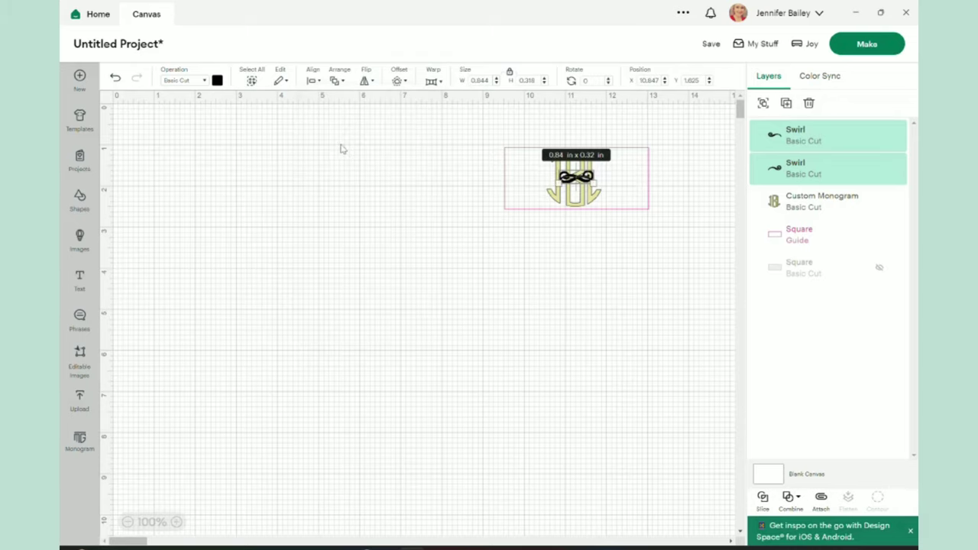
left_click(315, 82)
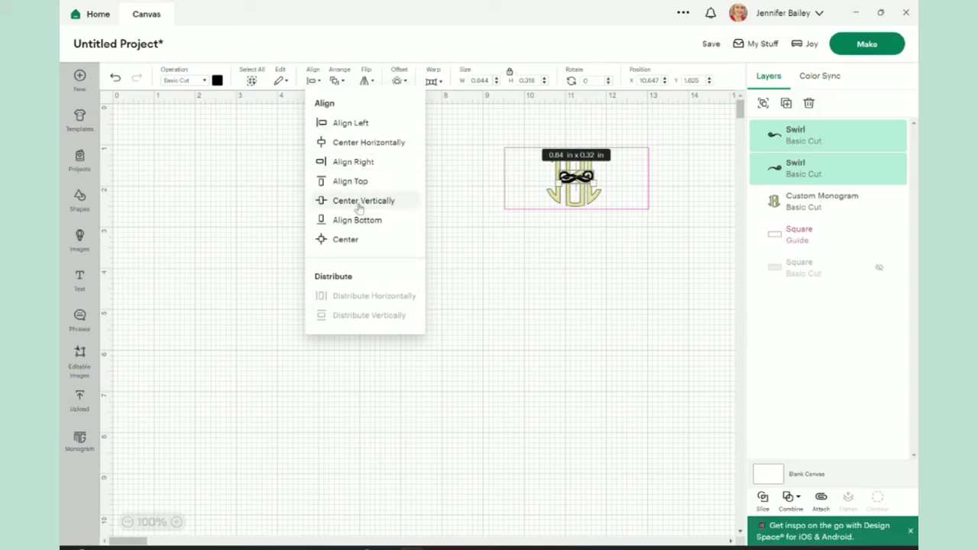
left_click(115, 78)
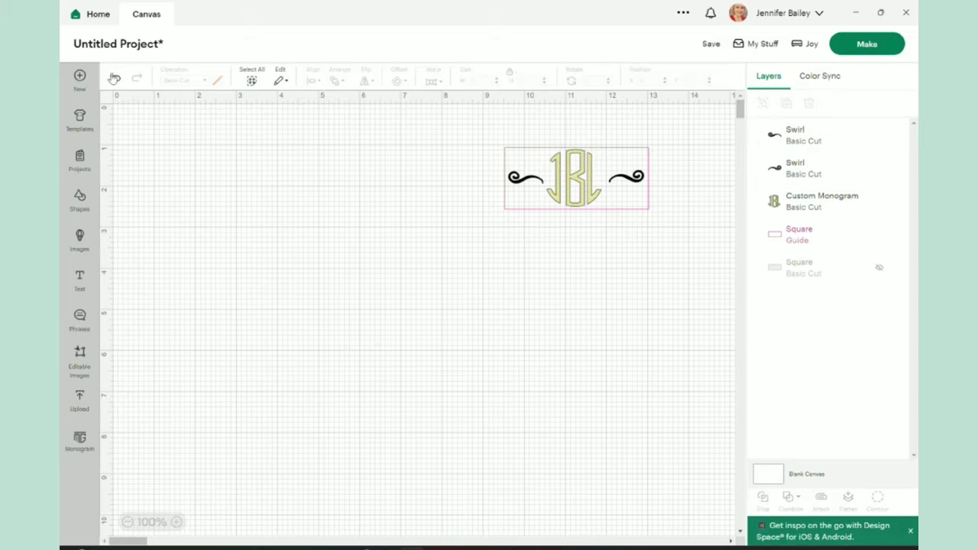
left_click(528, 173)
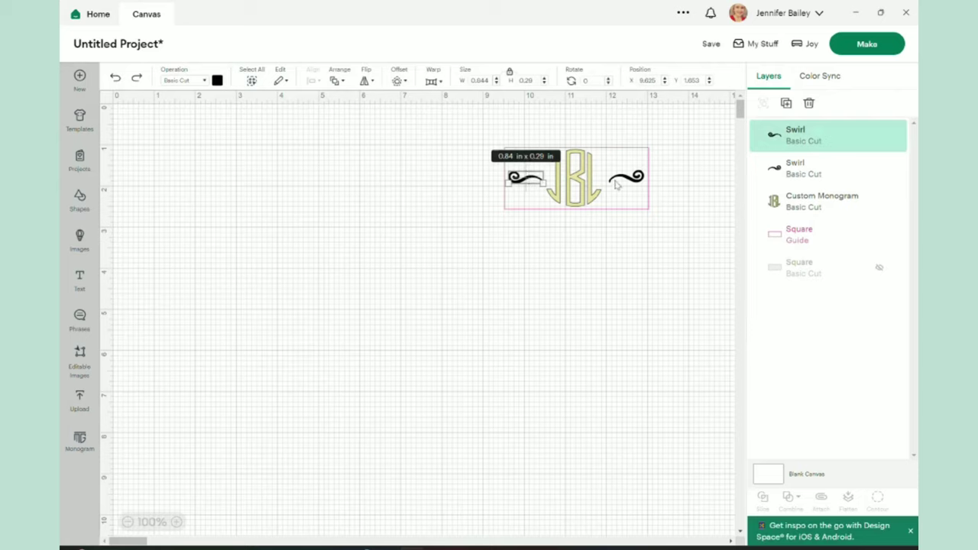
left_click(640, 179, "shift")
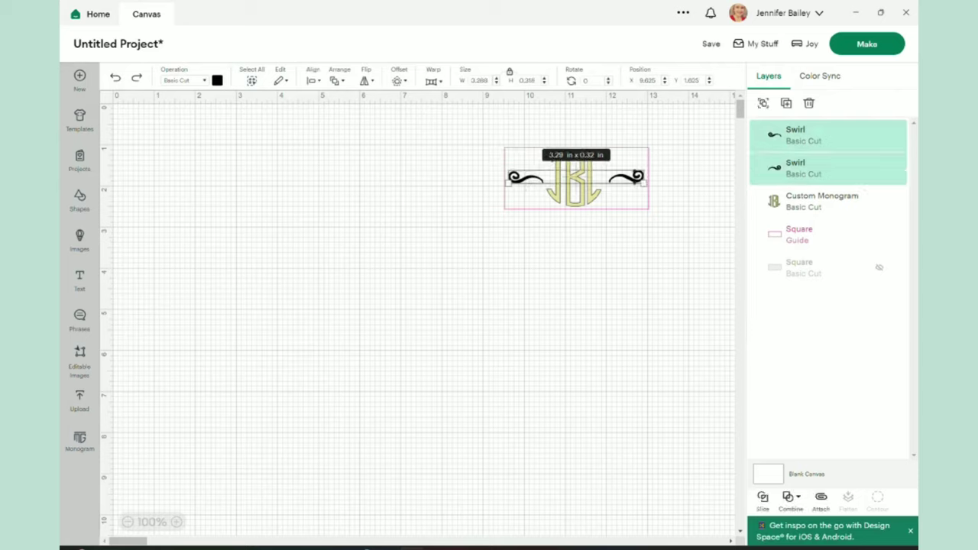
left_click(312, 80)
left_click(362, 200)
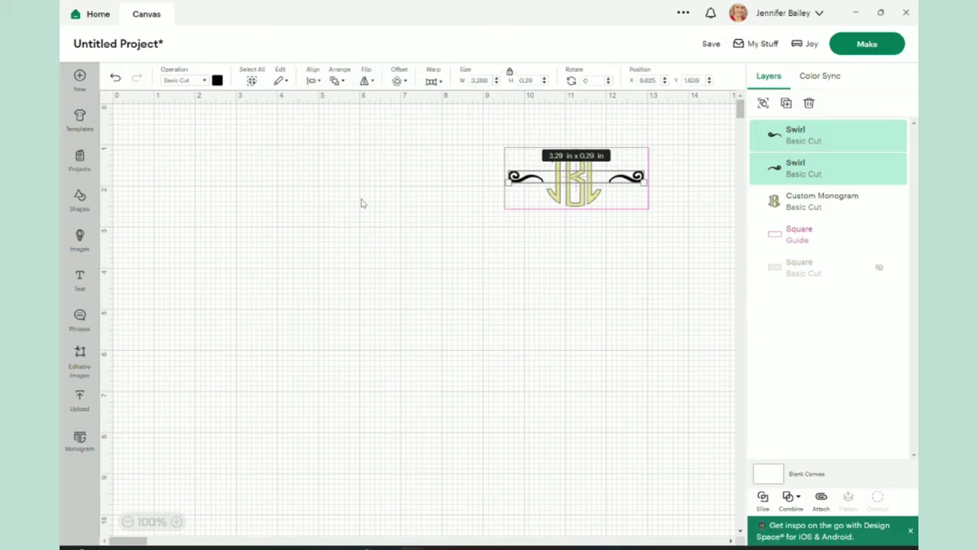
left_click(313, 81)
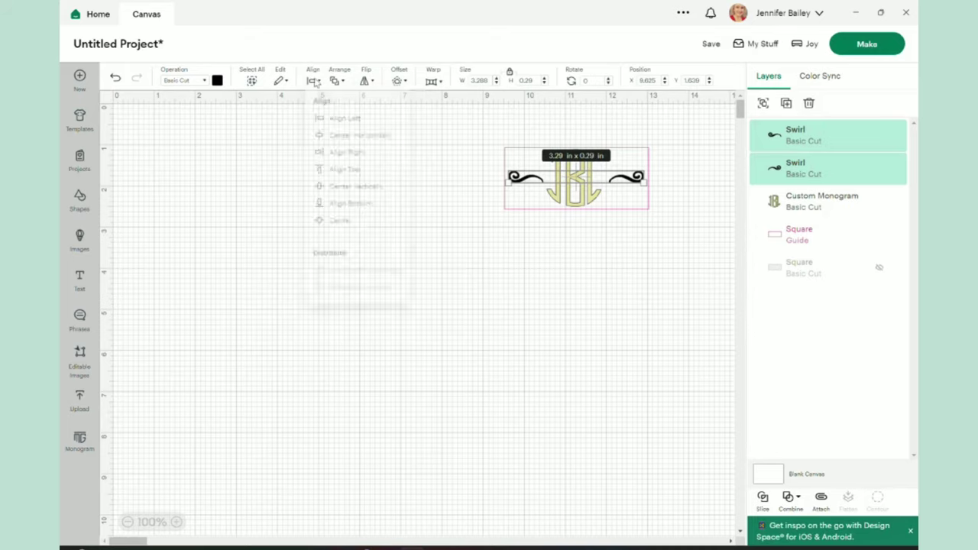
left_click(510, 296)
Check the monogram's position, then attach the left and right swirls as one group.
left_click(613, 271)
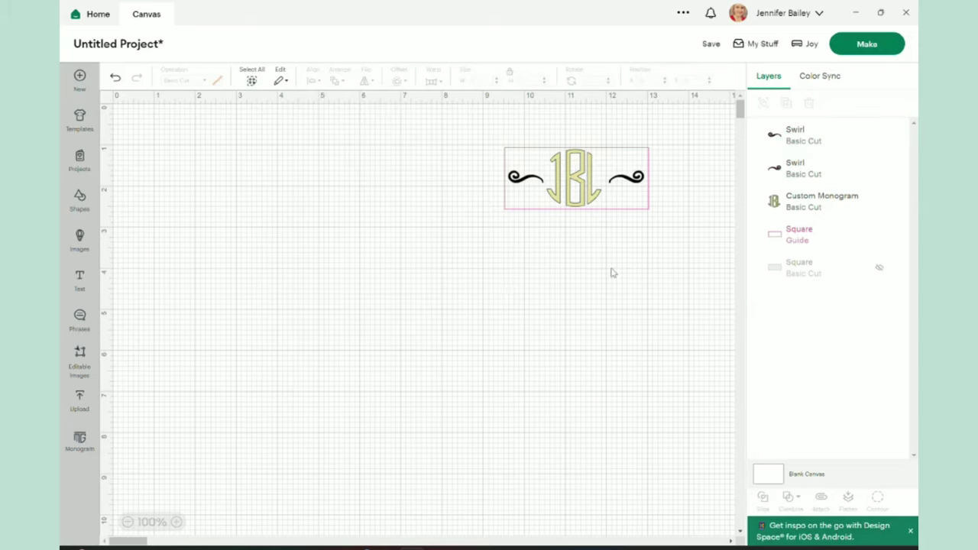
left_click(576, 192)
left_click(576, 192)
left_click(600, 256)
left_click(515, 177)
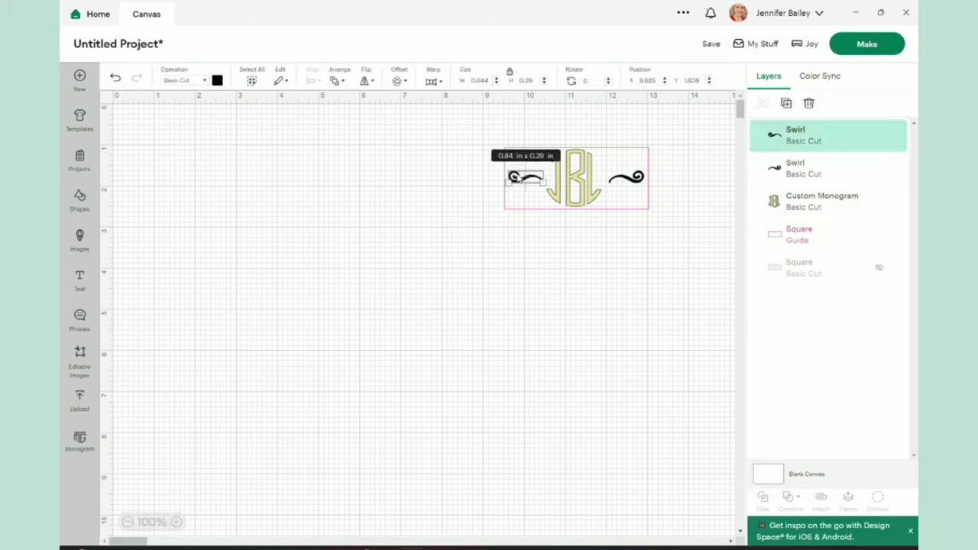
left_click(630, 178, "shift")
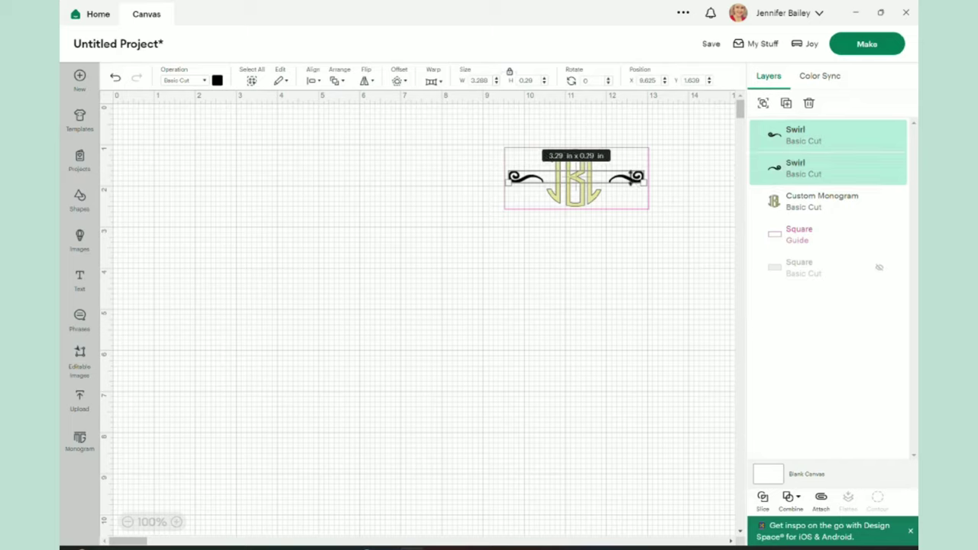
left_click(822, 498)
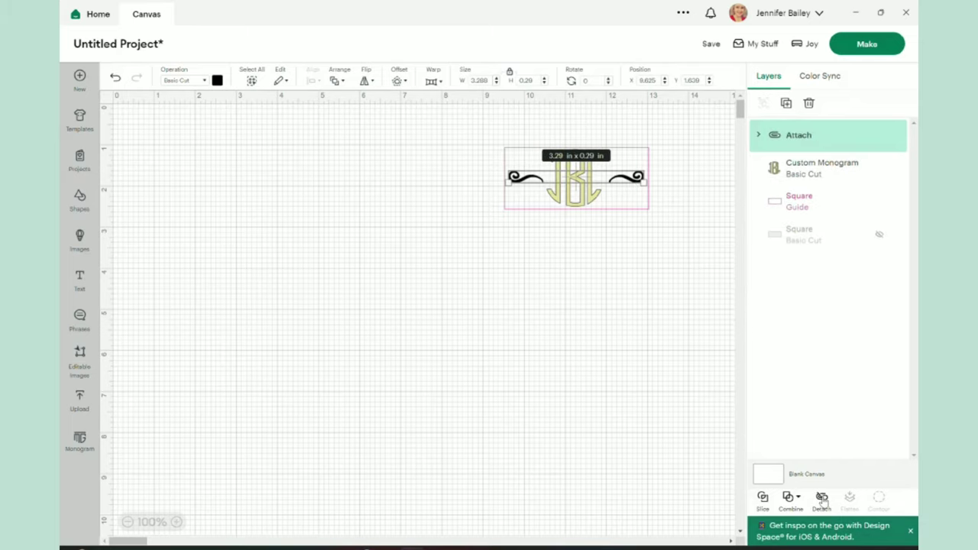
left_click(676, 441)
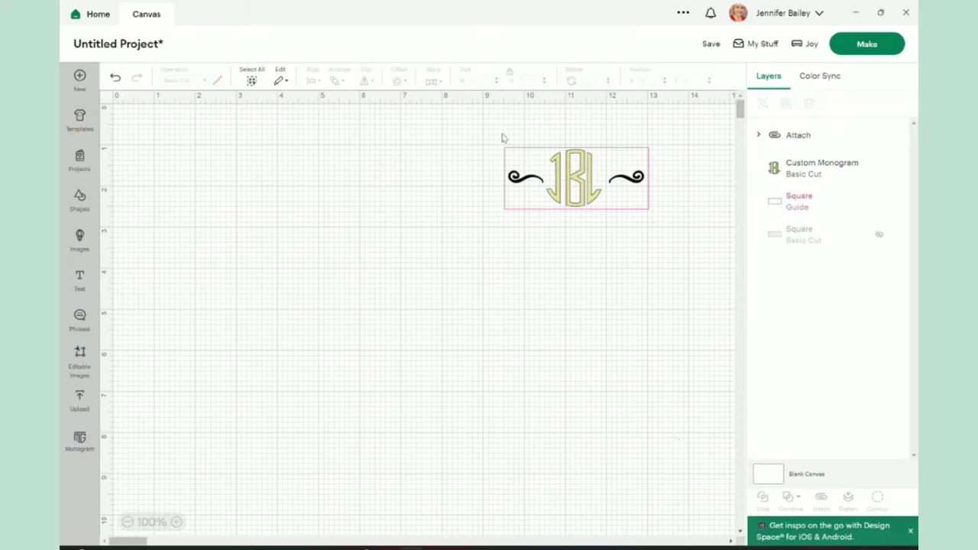
Center the monogram, swirls and guide rectangle on each other.
left_click_drag(484, 135, 691, 264)
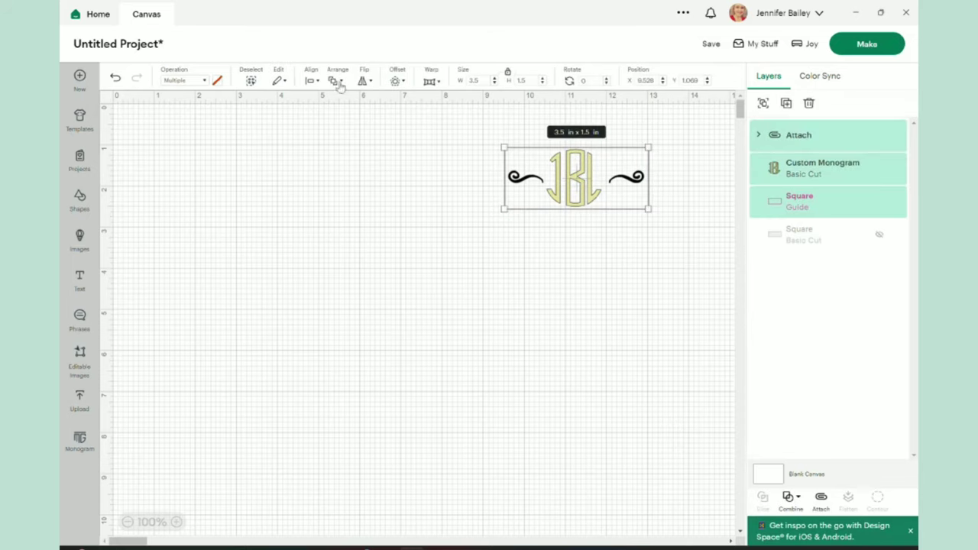
left_click(311, 81)
left_click(360, 239)
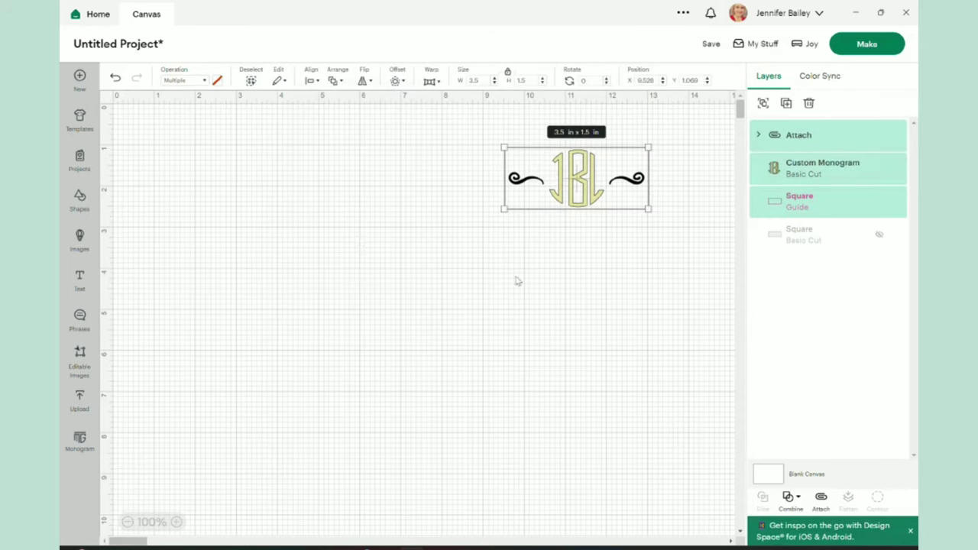
Deselect everything and hide the attached swirl group so only JBL shows.
left_click(589, 338)
right_click(588, 339)
left_click(441, 352)
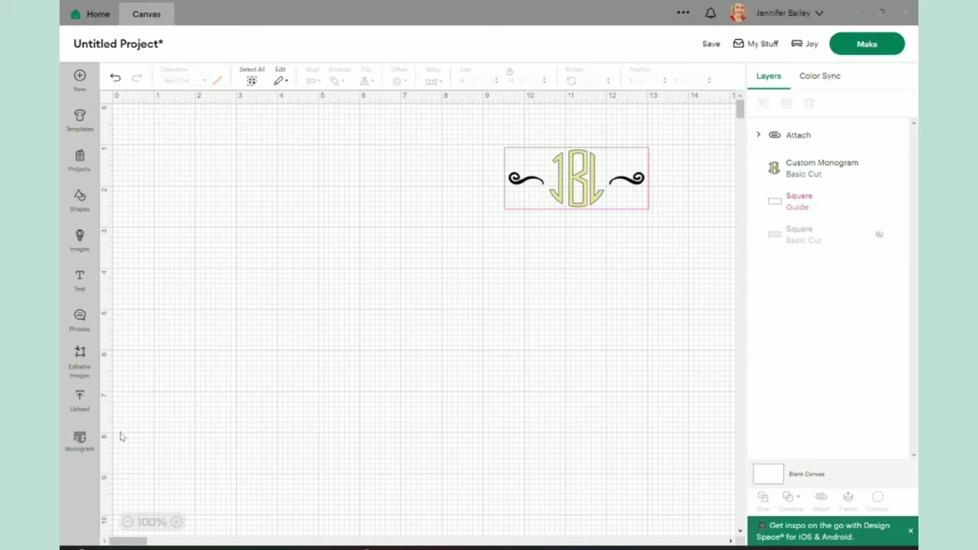
left_click(879, 137)
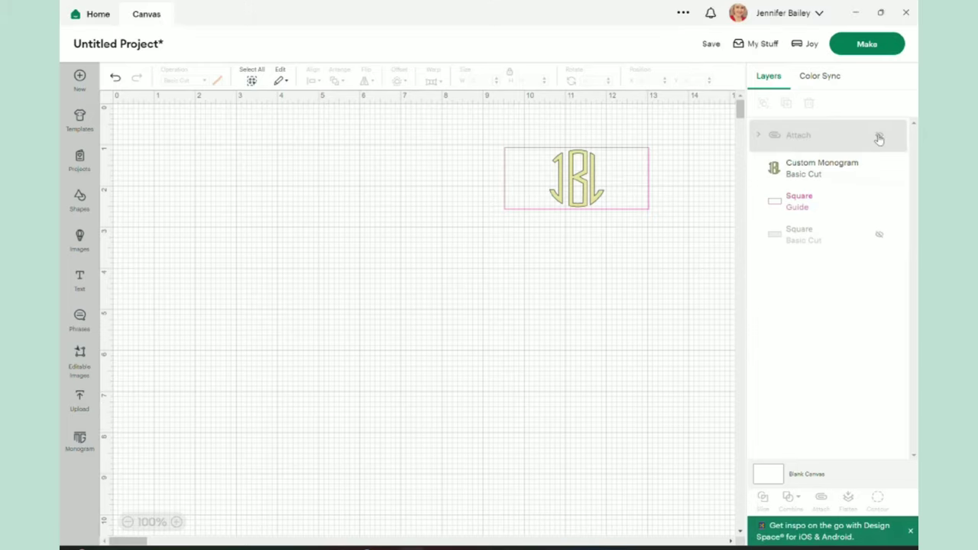
left_click(582, 186)
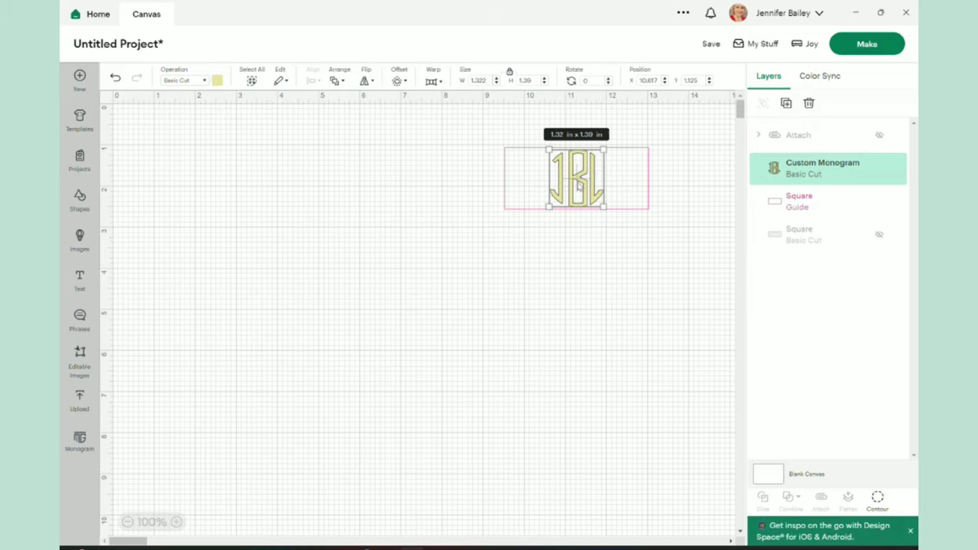
left_click(877, 498)
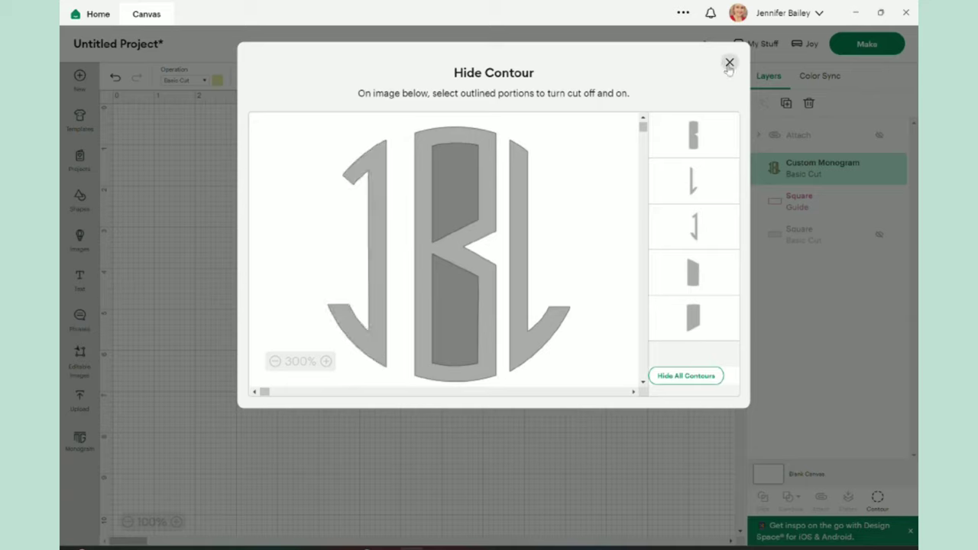
left_click(729, 63)
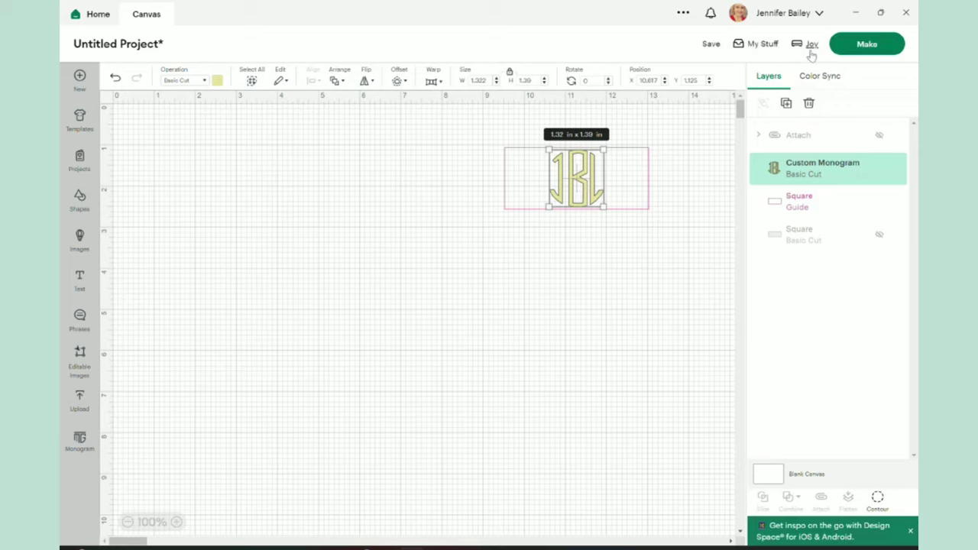
Send the design to Make, turn on Mirror for the 4.5 x 12 in mat, and continue.
left_click(867, 46)
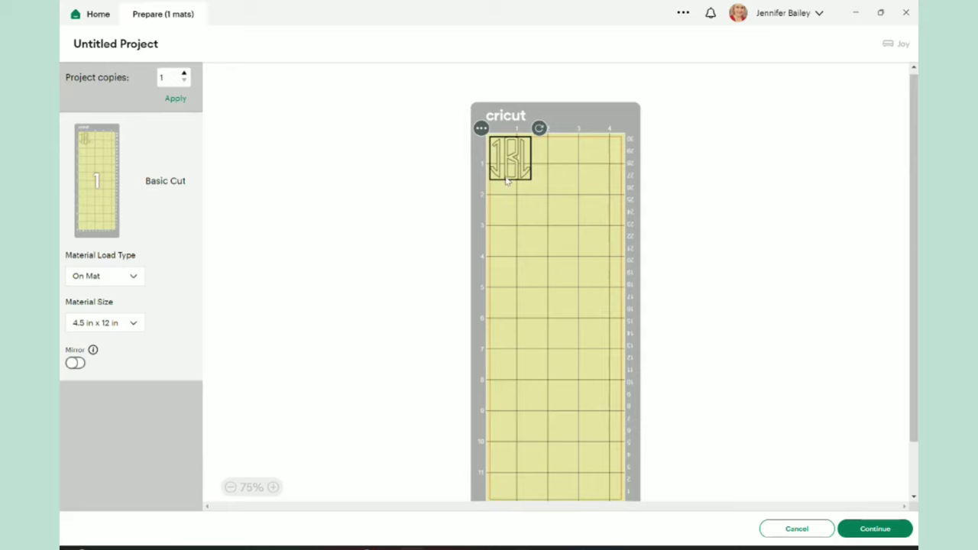
left_click(76, 365)
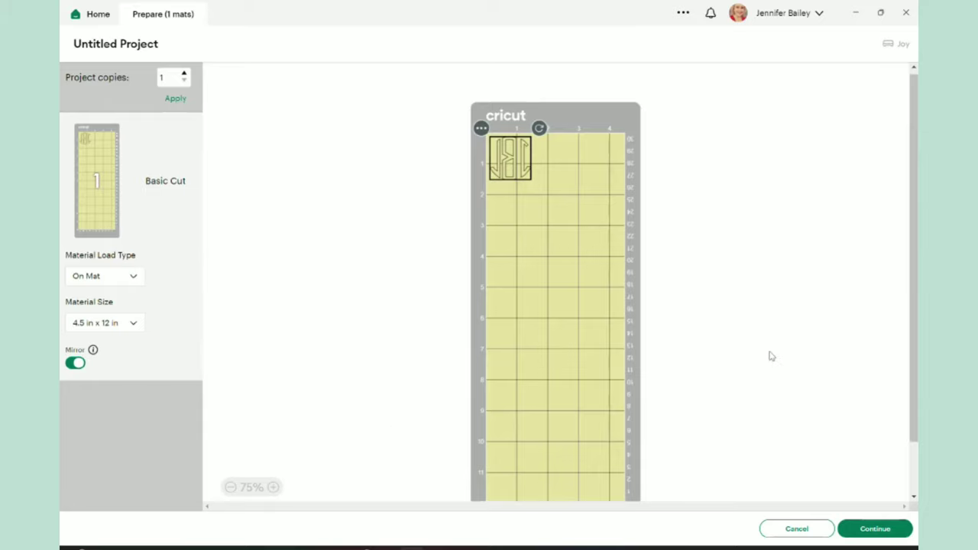
left_click(875, 530)
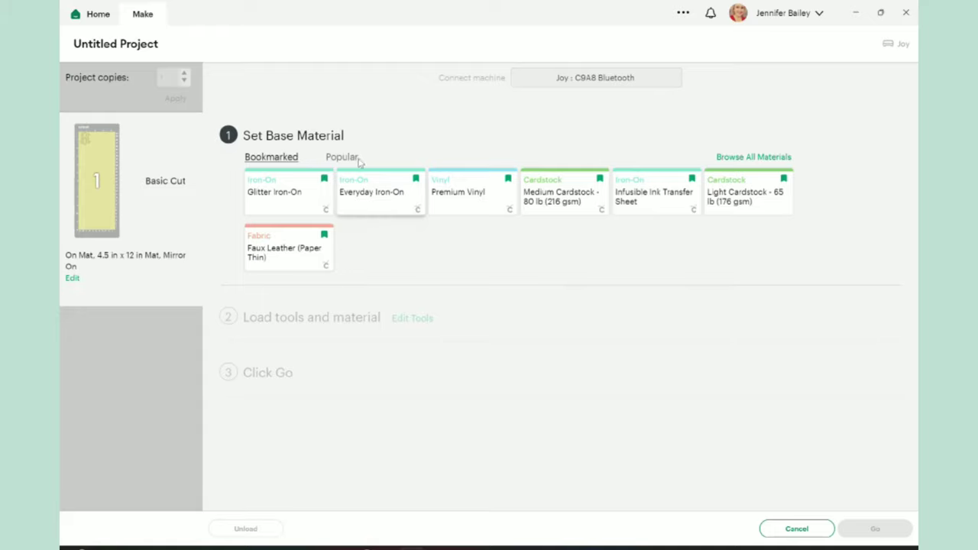
Search all materials for 'Ir' and set Holographic Iron-On as the base material.
left_click(767, 159)
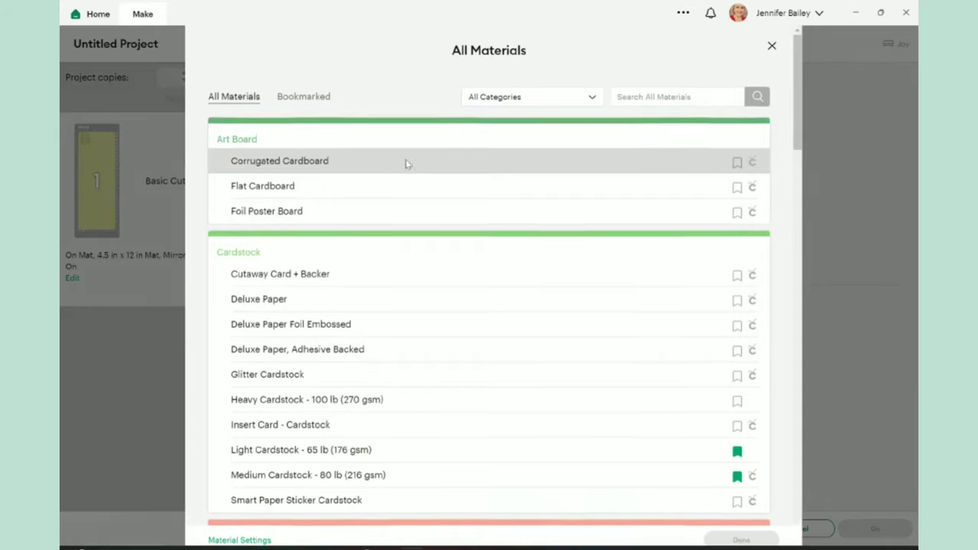
left_click(641, 98)
type("Iron")
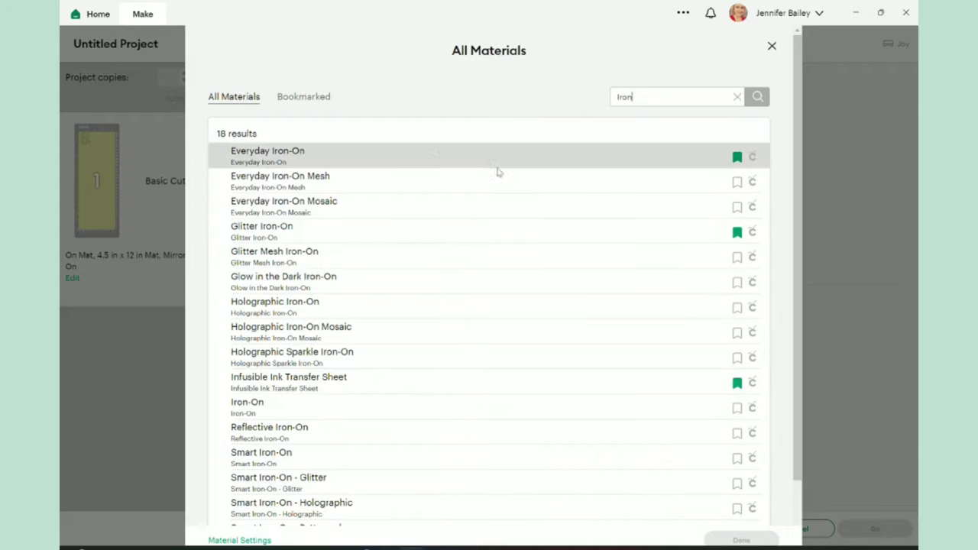
left_click(390, 281)
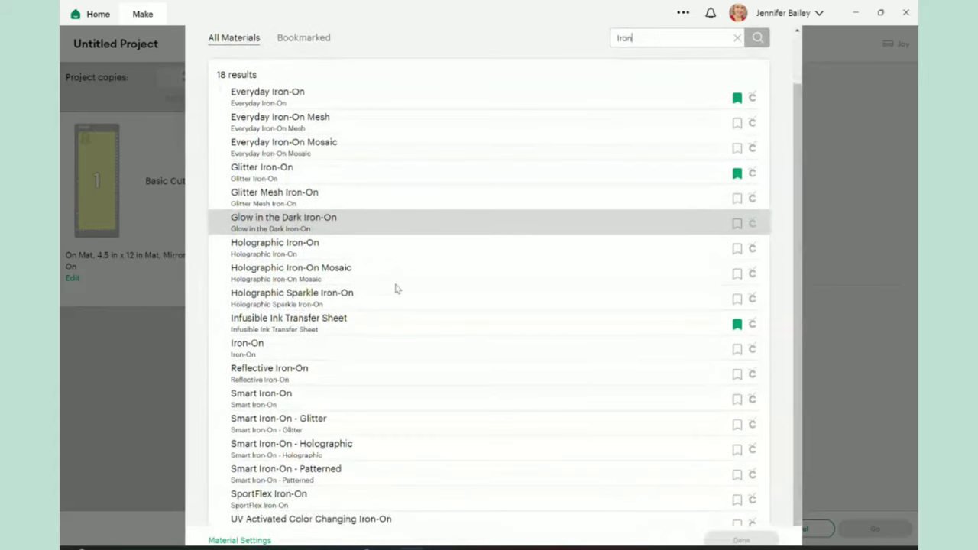
scroll(396, 289, "down", 1)
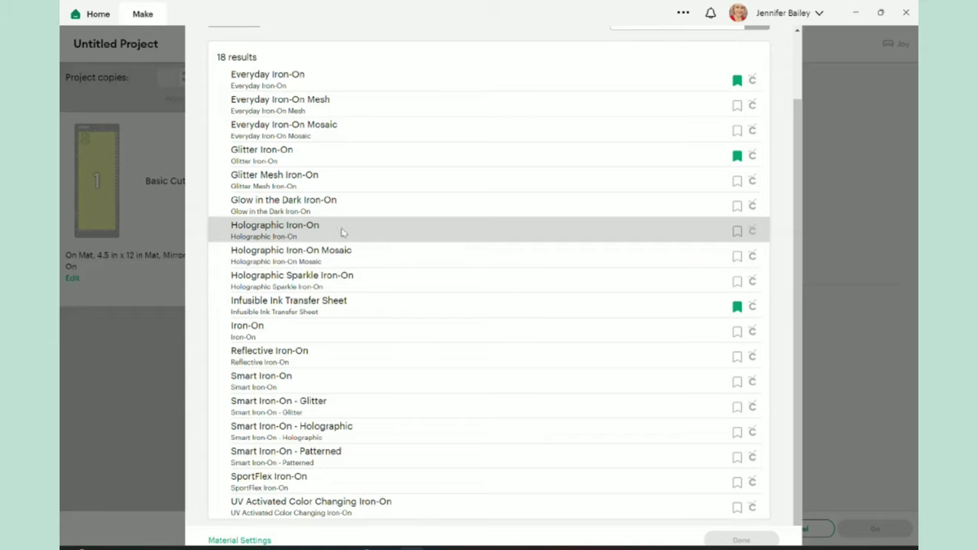
scroll(379, 234, "up", 1)
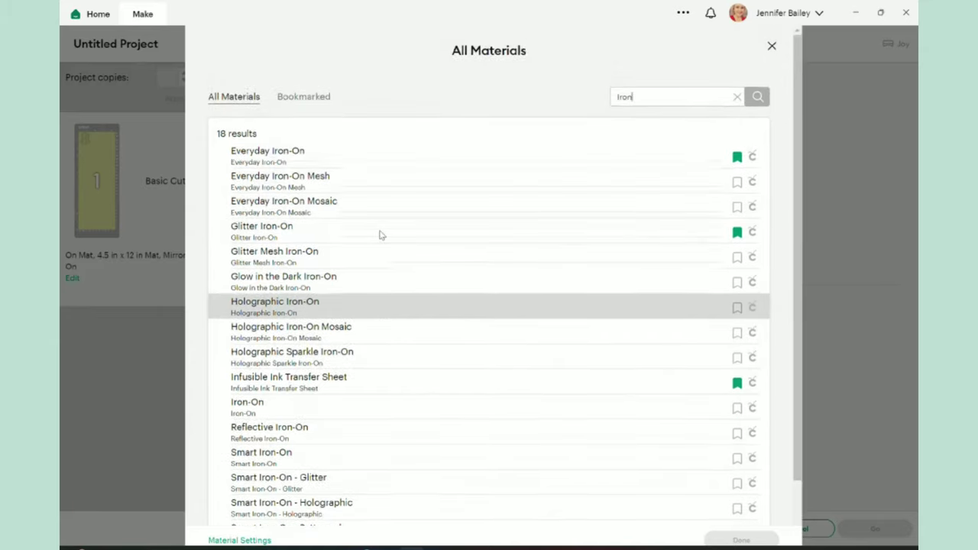
left_click(290, 299)
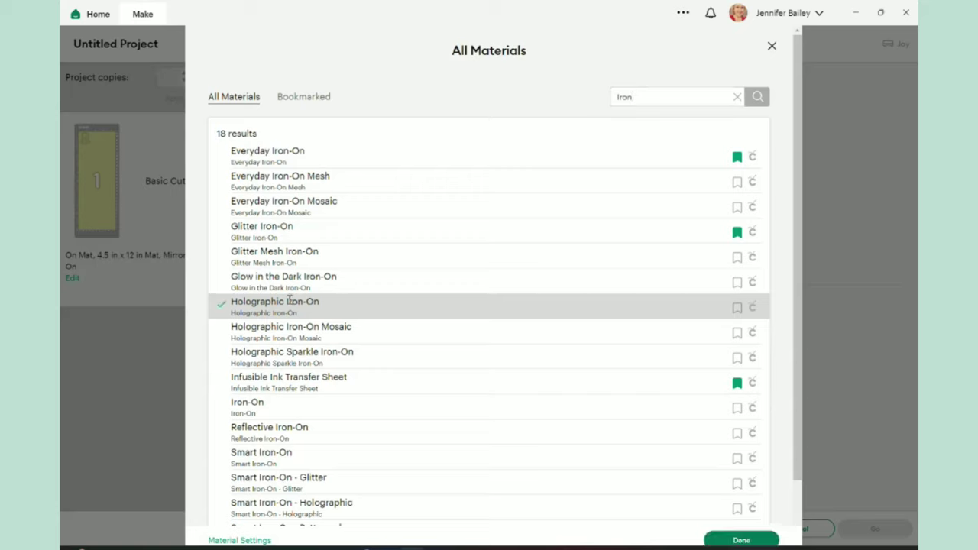
left_click(761, 541)
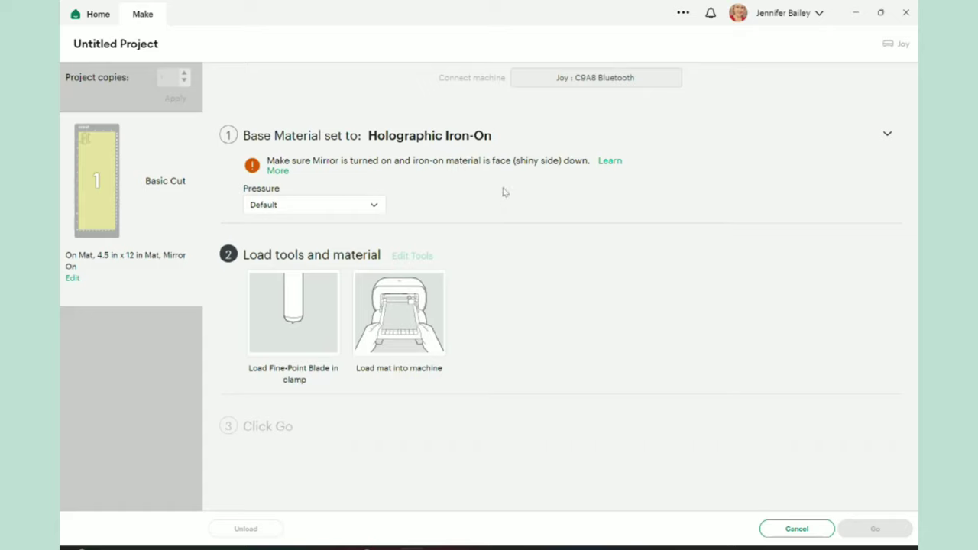
Set the cutting pressure to More, then go back to Home.
left_click(373, 207)
left_click(338, 222)
left_click(92, 13)
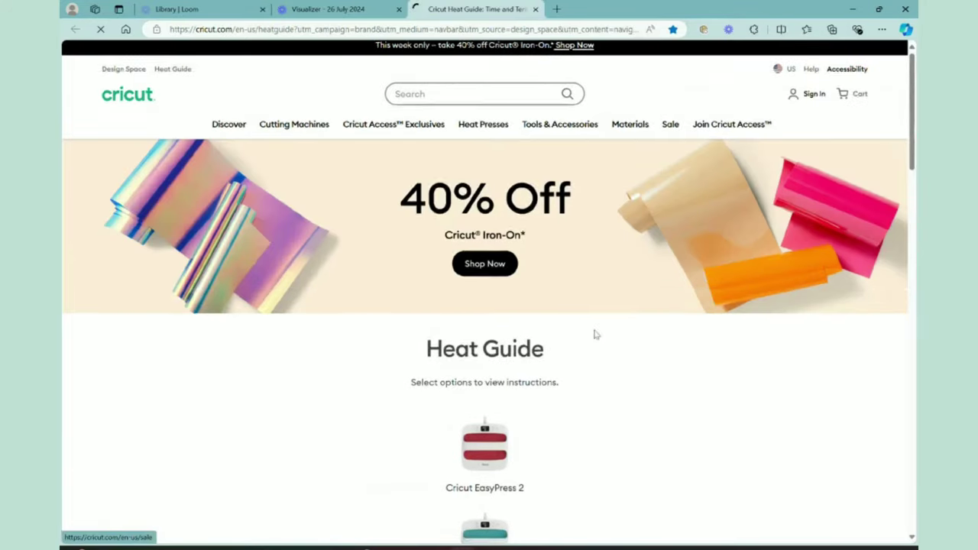
Look up Heat Guide settings for EasyPress Mini, Holographic Iron-On on Neoprene.
scroll(594, 334, "down", 2)
scroll(595, 334, "down", 3)
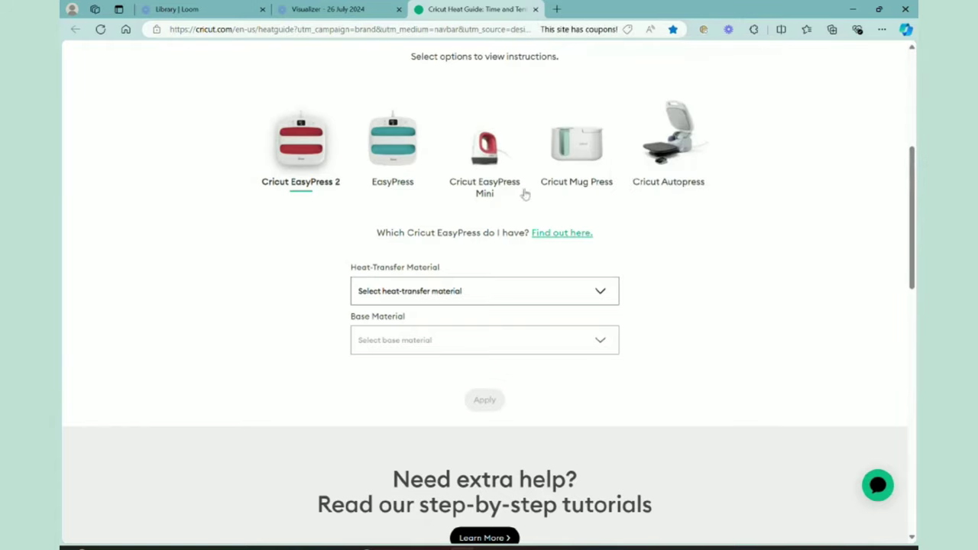
left_click(511, 119)
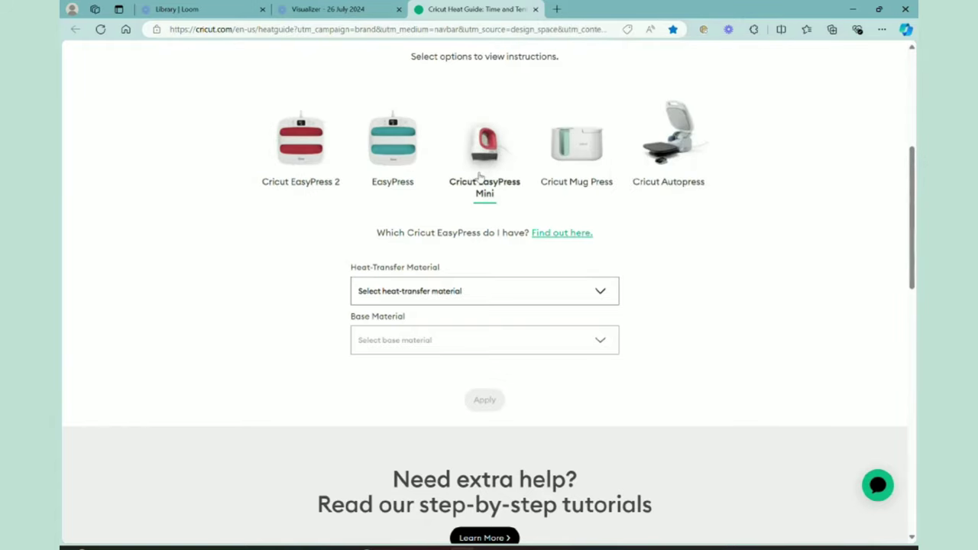
left_click(598, 298)
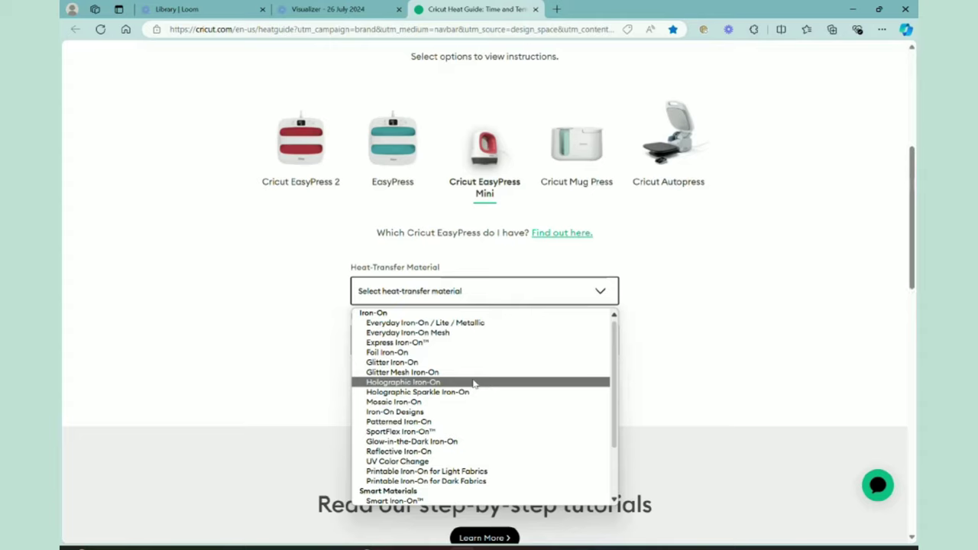
left_click(473, 382)
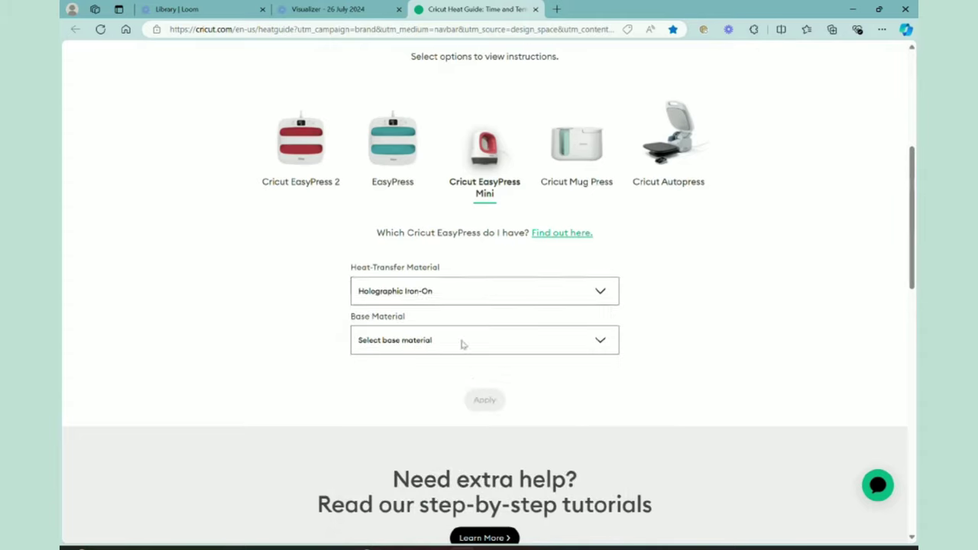
left_click(474, 343)
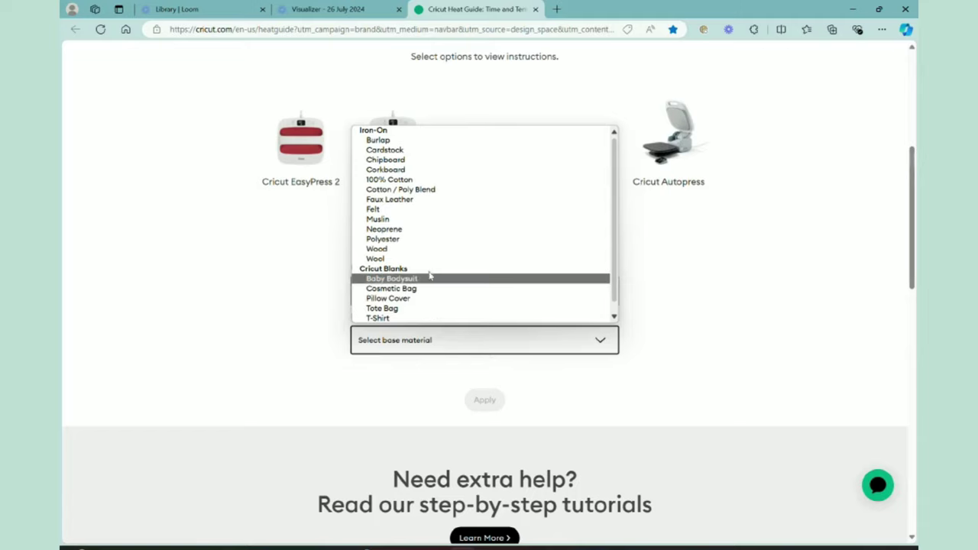
left_click(419, 228)
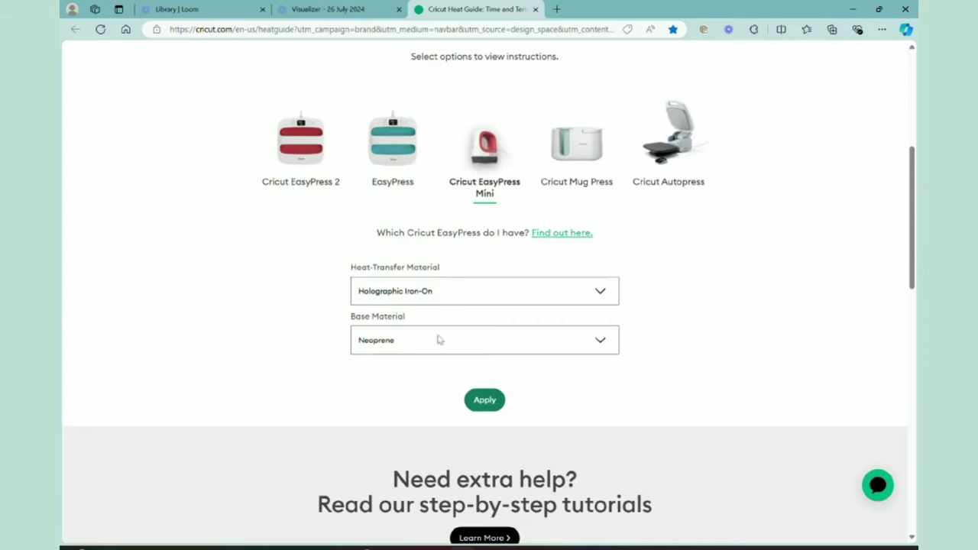
left_click(494, 407)
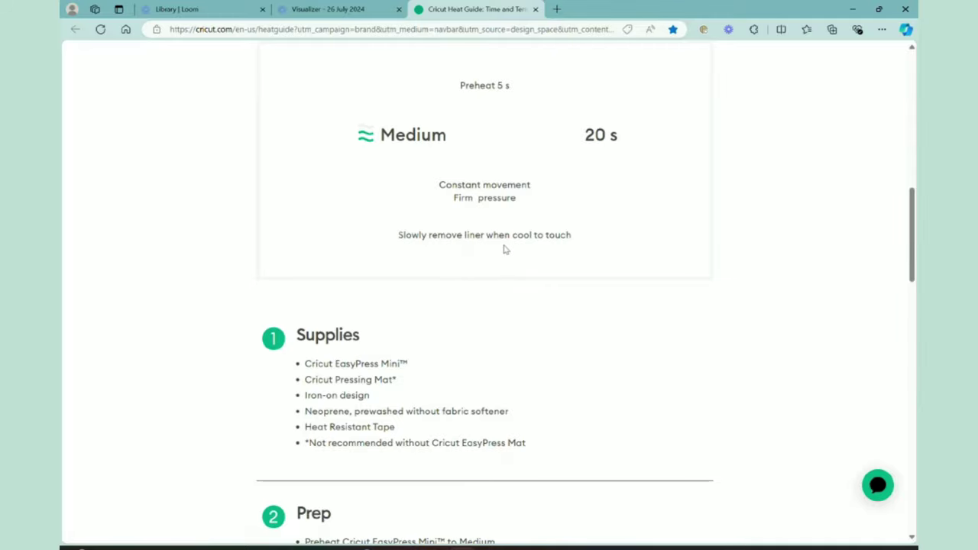
Review the results: Medium heat, 20 s, 5 s preheat, firm pressure.
scroll(527, 355, "down", 3)
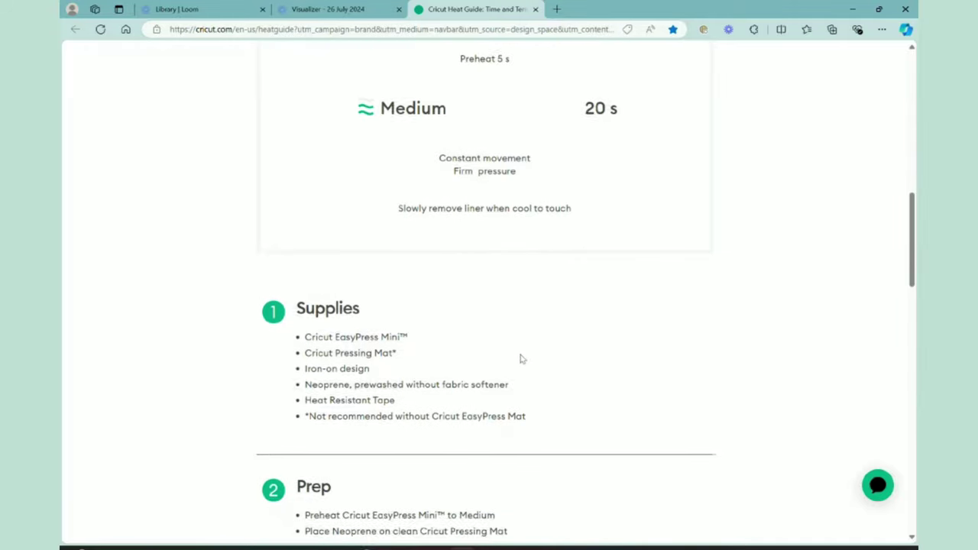
scroll(521, 358, "down", 2)
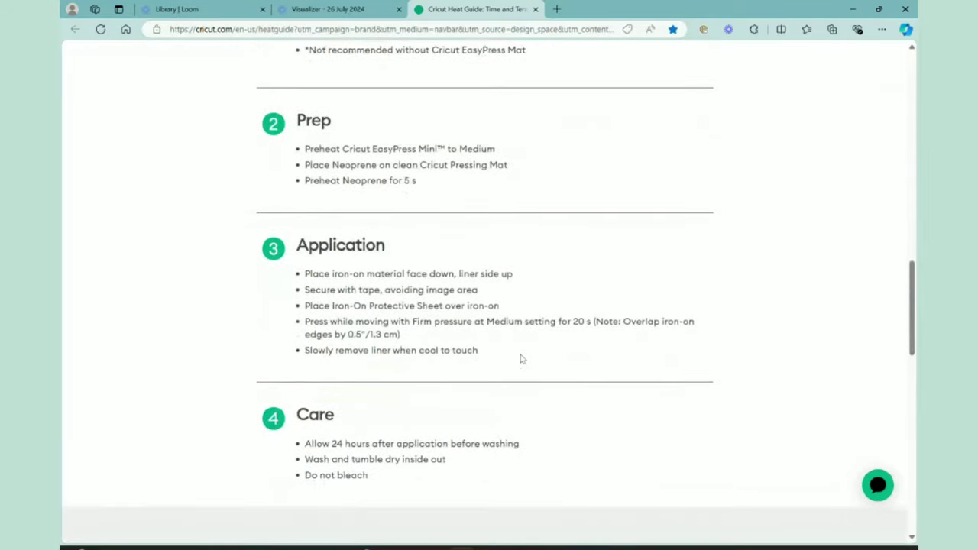
scroll(522, 358, "up", 3)
scroll(520, 358, "up", 5)
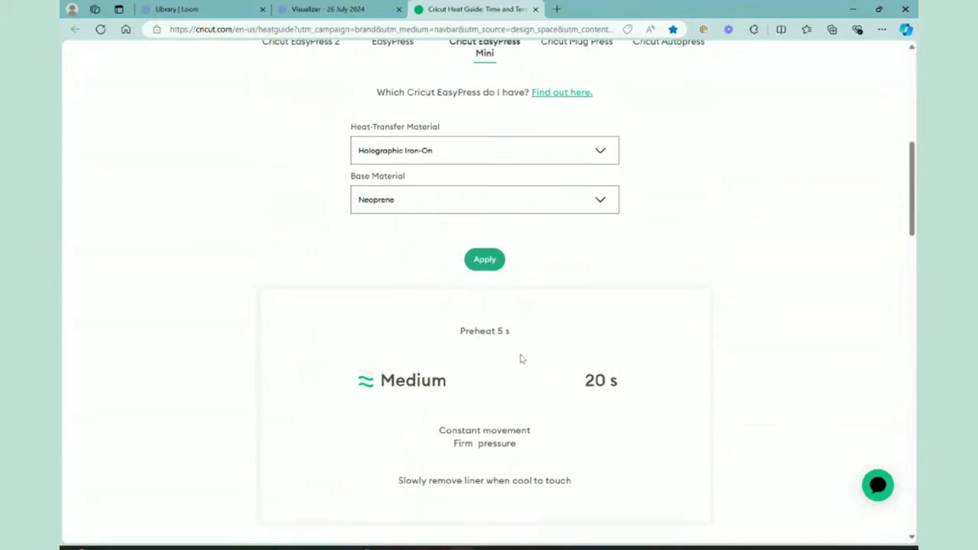
scroll(520, 358, "down", 2)
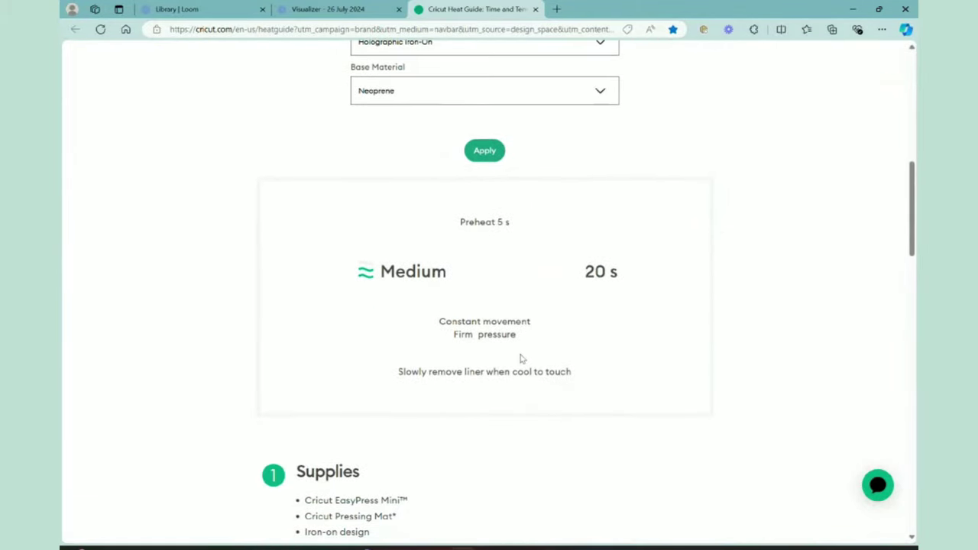
scroll(548, 225, "up", 2)
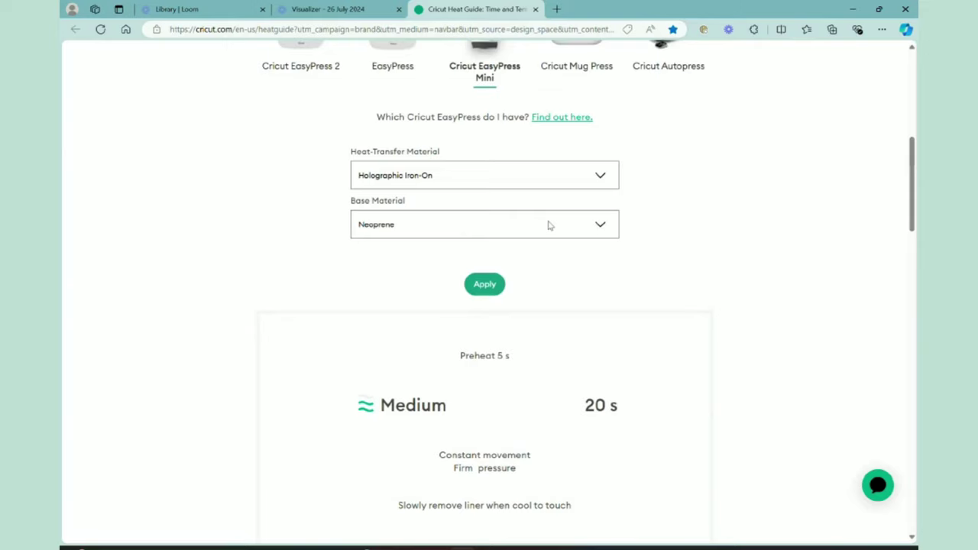